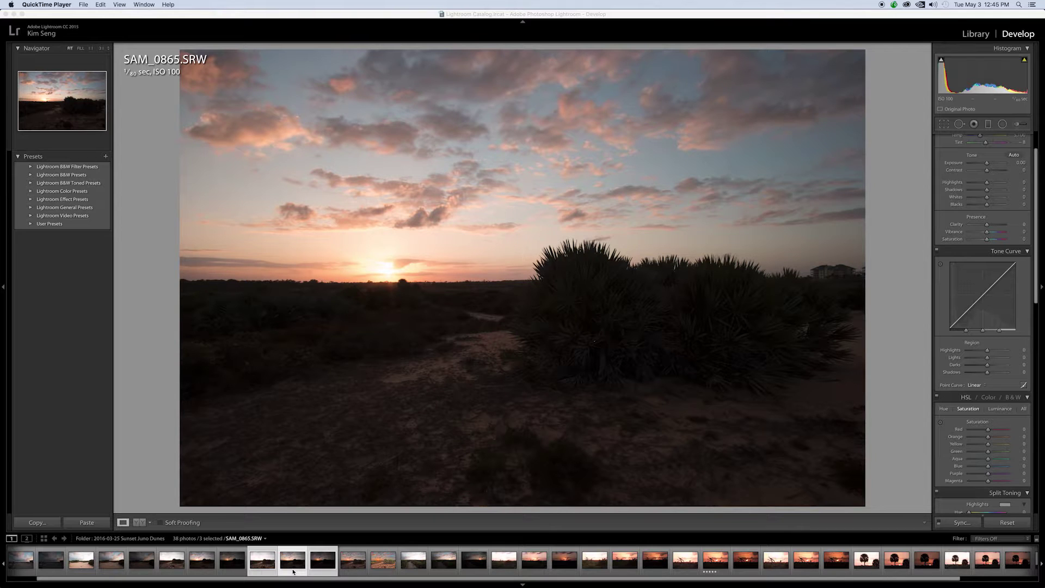
# Compare the three bracketed exposures SAM_0864, SAM_0865 and SAM_0866 by viewing each at full size.
pyautogui.click(296, 567)
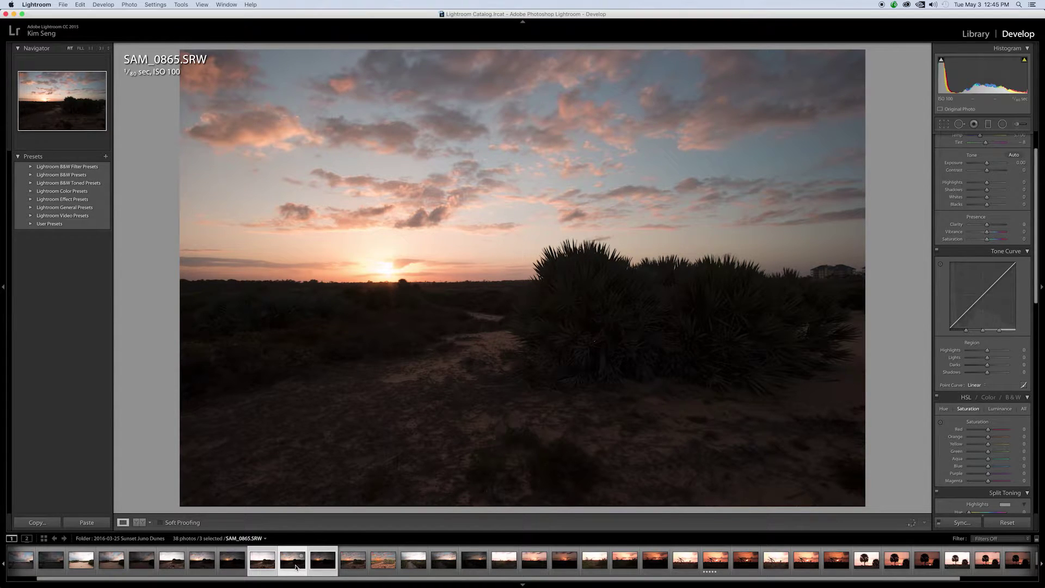
pyautogui.click(262, 565)
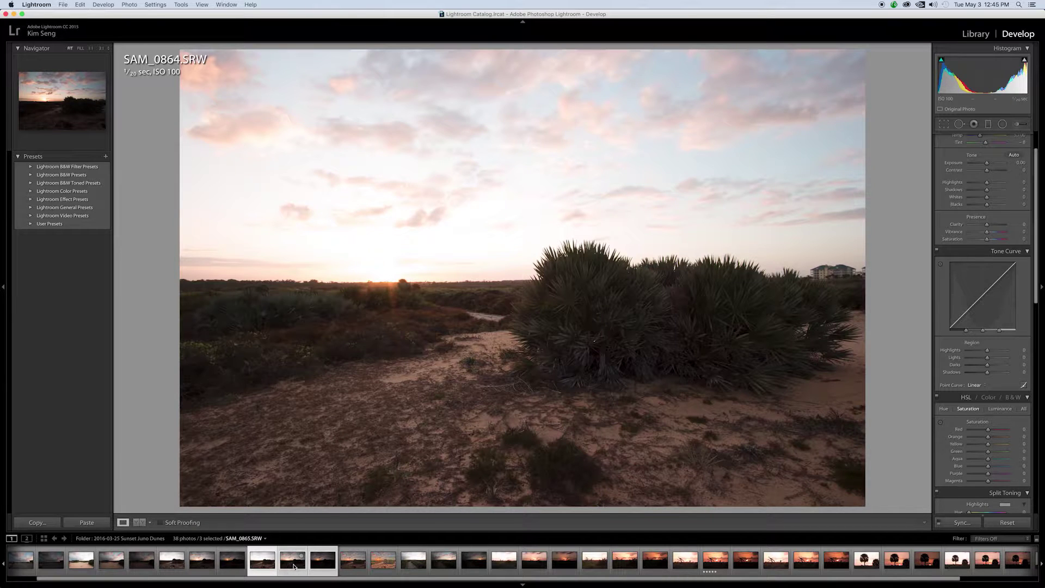
pyautogui.click(294, 565)
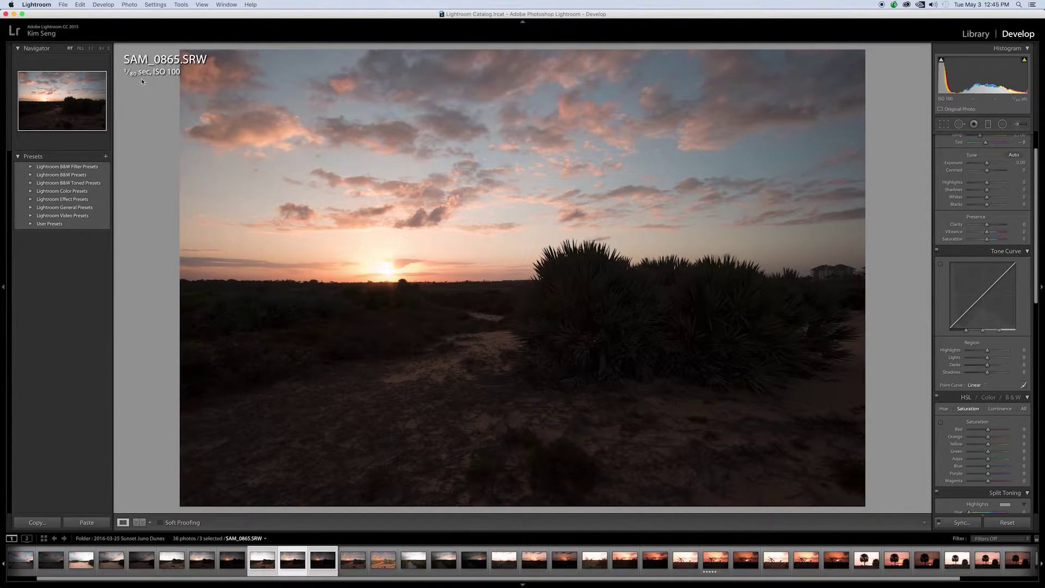
pyautogui.click(321, 564)
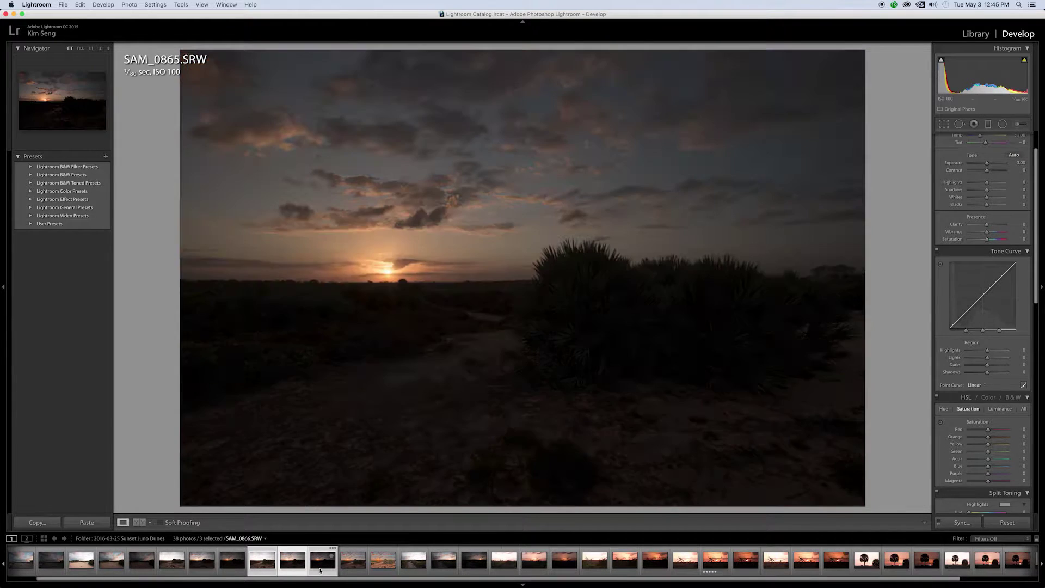
pyautogui.click(320, 570)
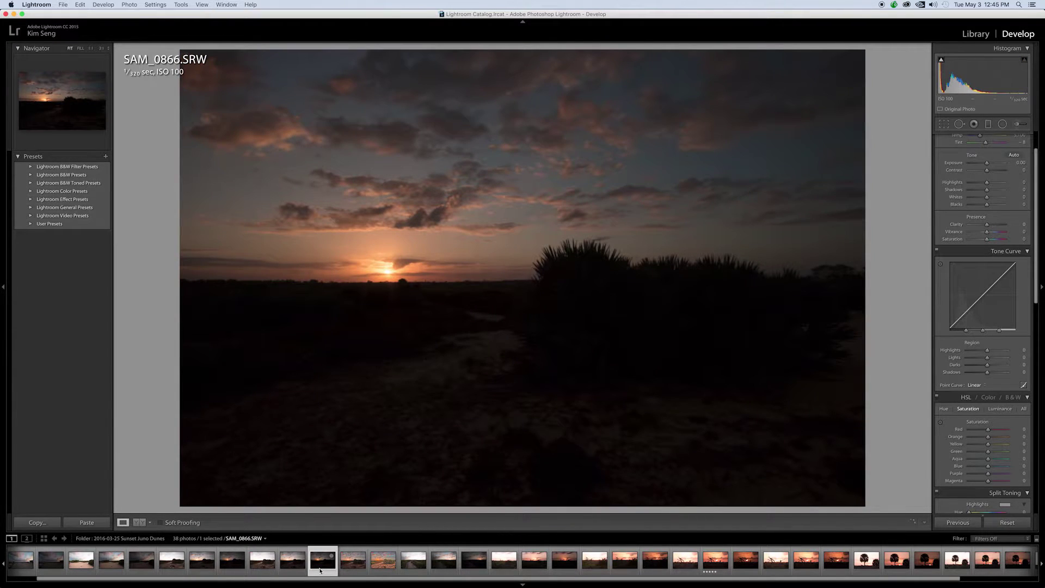
pyautogui.click(294, 571)
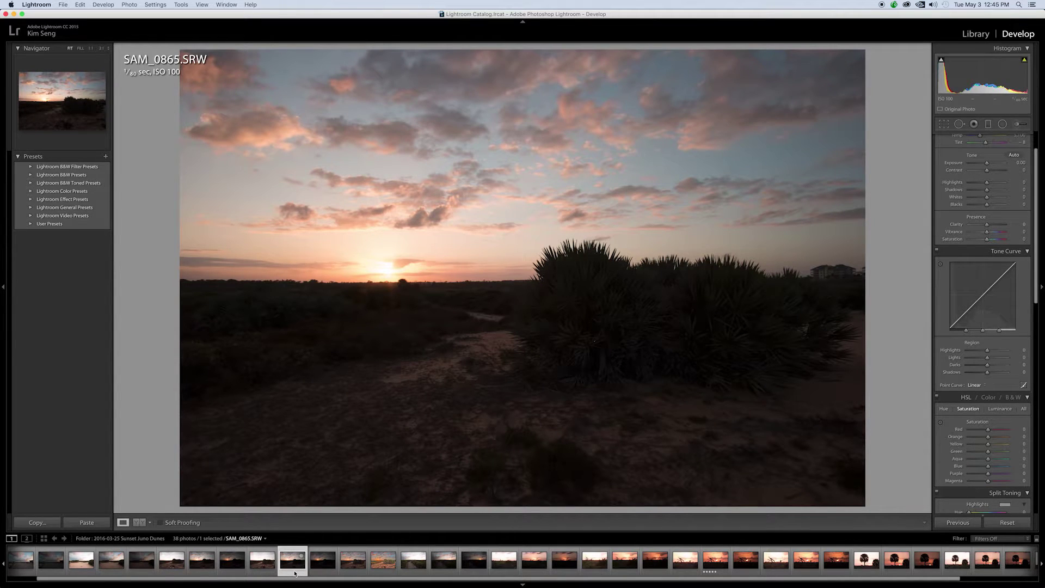
pyautogui.click(262, 570)
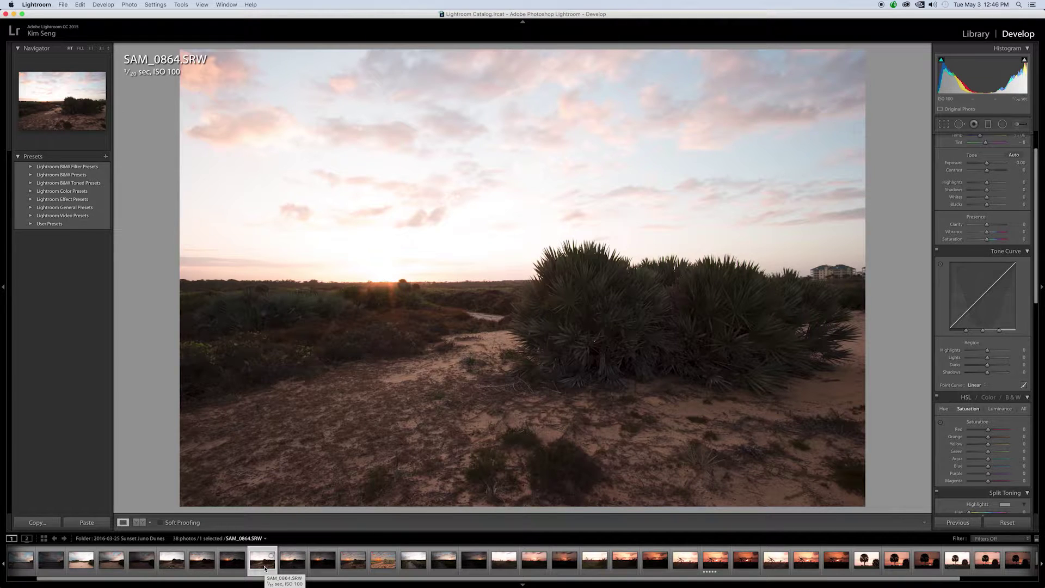
pyautogui.click(297, 568)
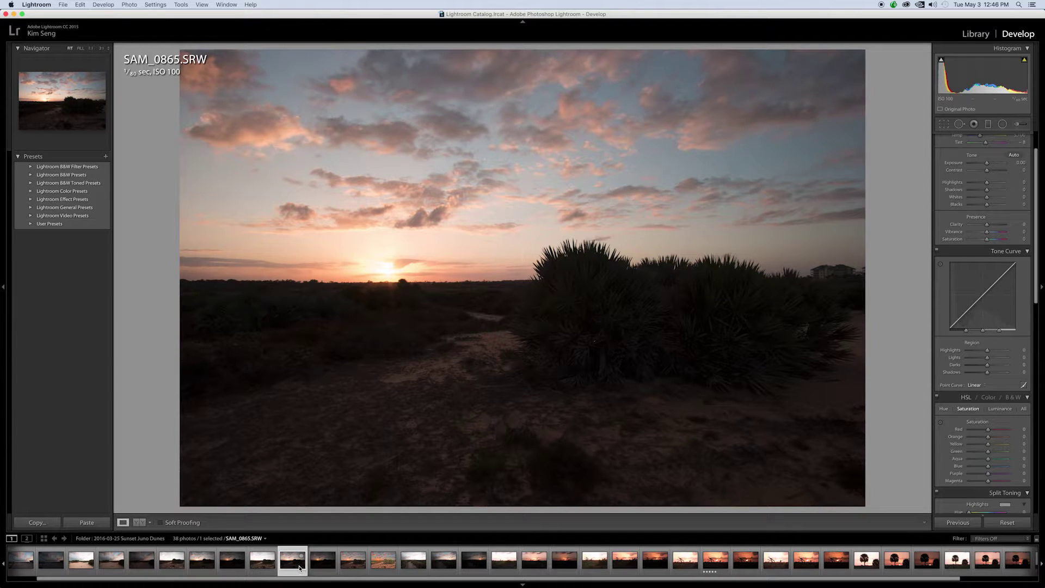
pyautogui.click(319, 566)
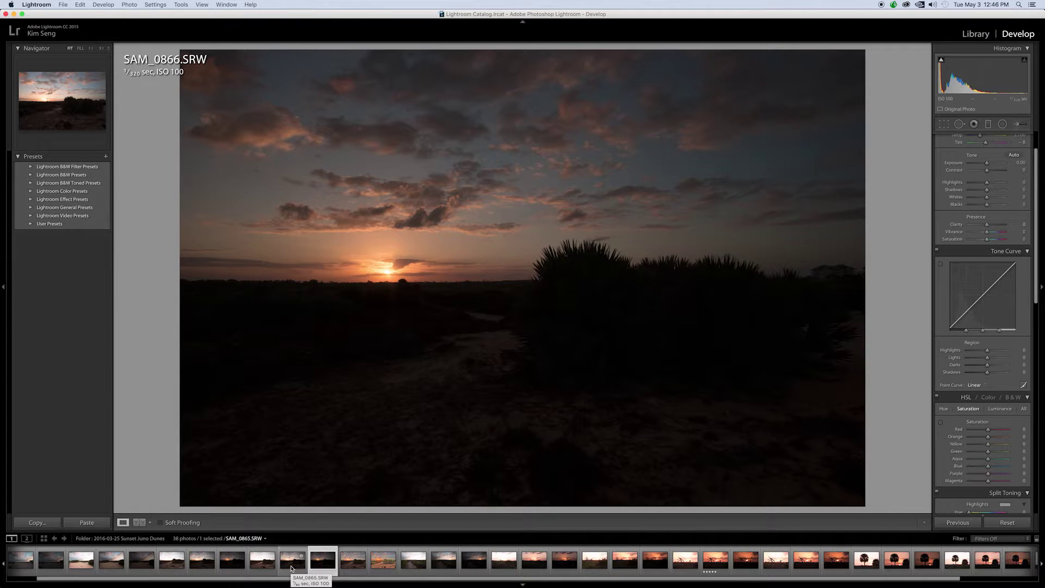
# Apply Auto tone to SAM_0865.SRW, then set Shadows to +78 and Highlights to -67.
pyautogui.click(291, 566)
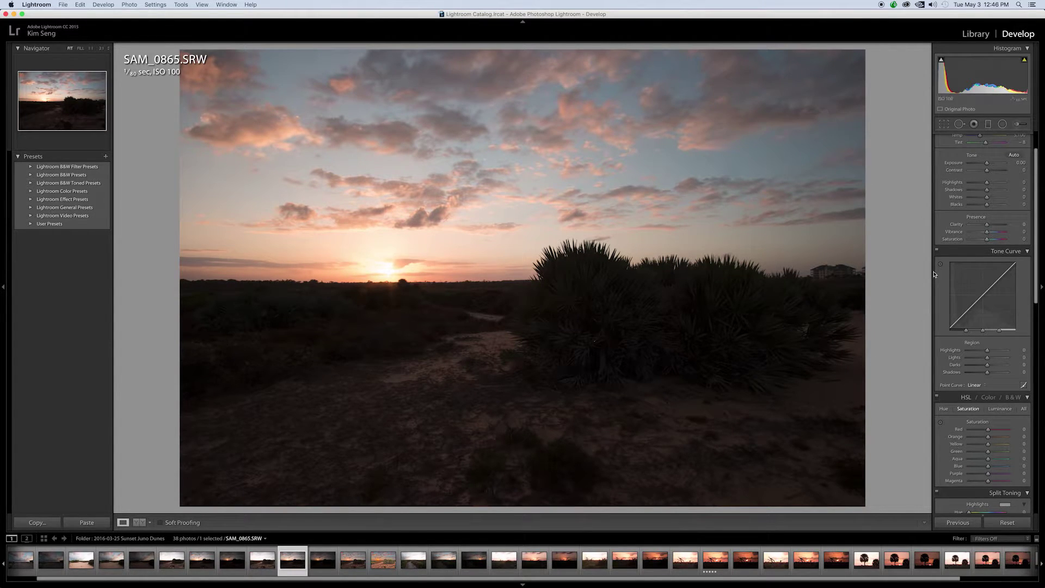
pyautogui.scroll(3, 933, 274)
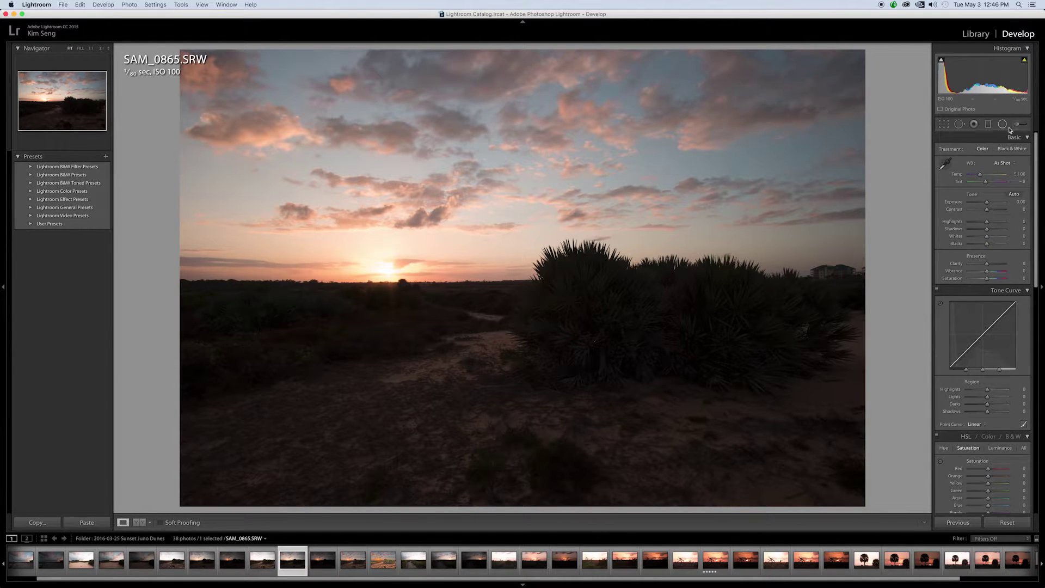
pyautogui.click(1013, 194)
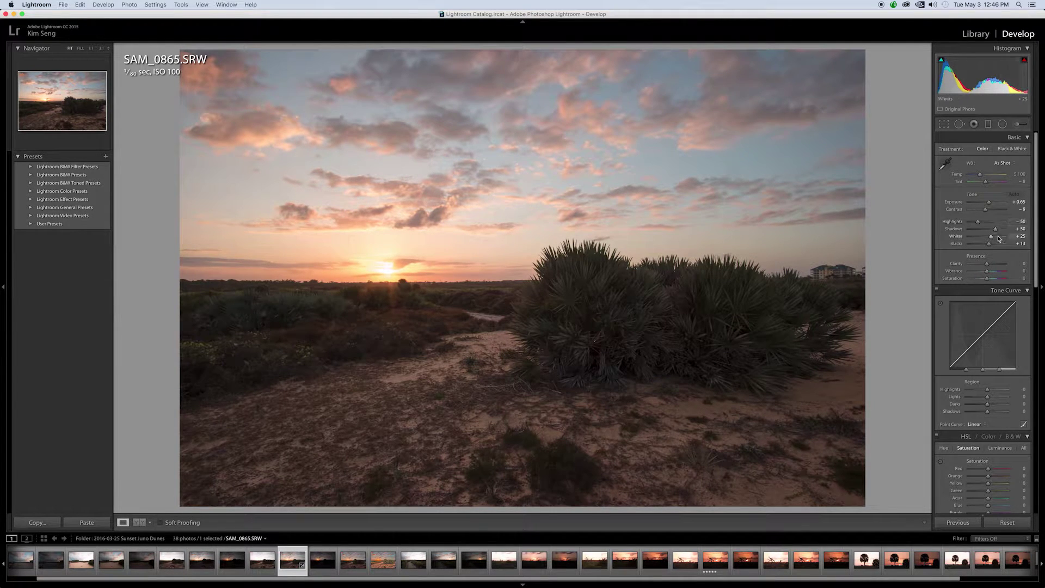
pyautogui.moveTo(995, 232); pyautogui.dragTo(1001, 234)
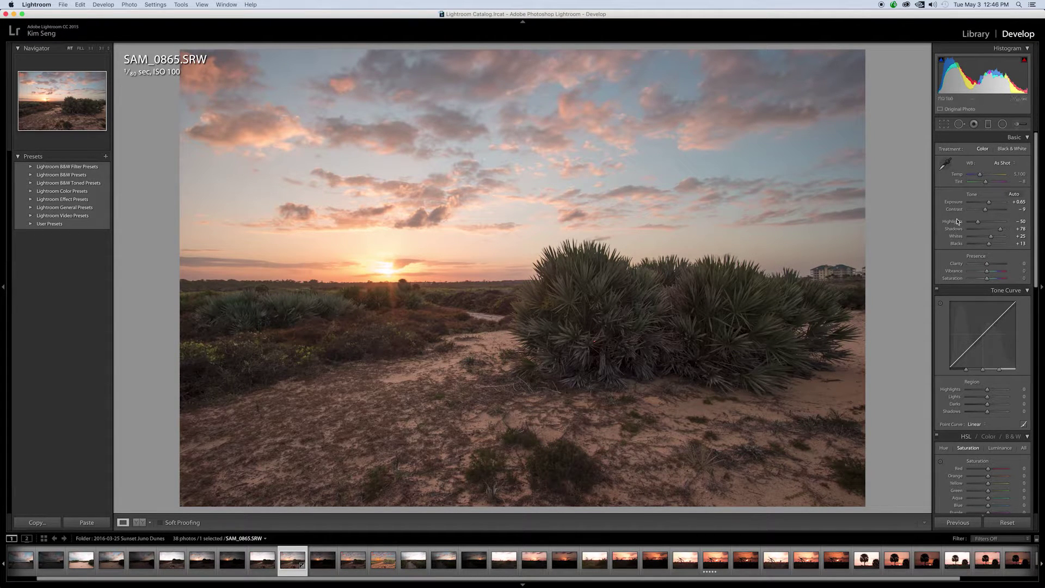
pyautogui.moveTo(977, 222); pyautogui.dragTo(975, 225)
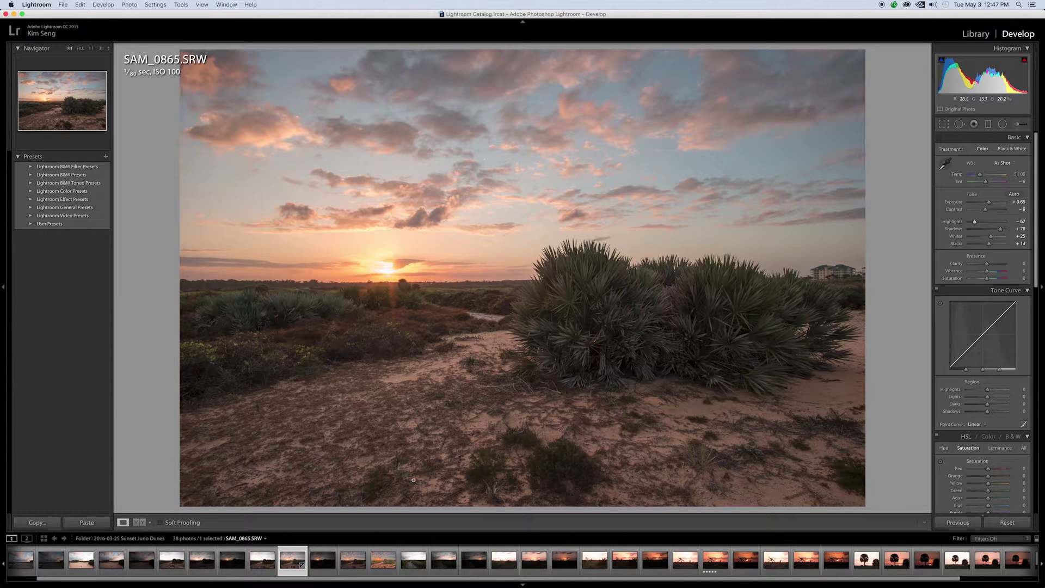
# Compare the existing merged images SAM_0864_AuroraHDR_HDR.tiff and SAM_0864_AuroraHDR_HDR_0.tiff.
pyautogui.click(352, 561)
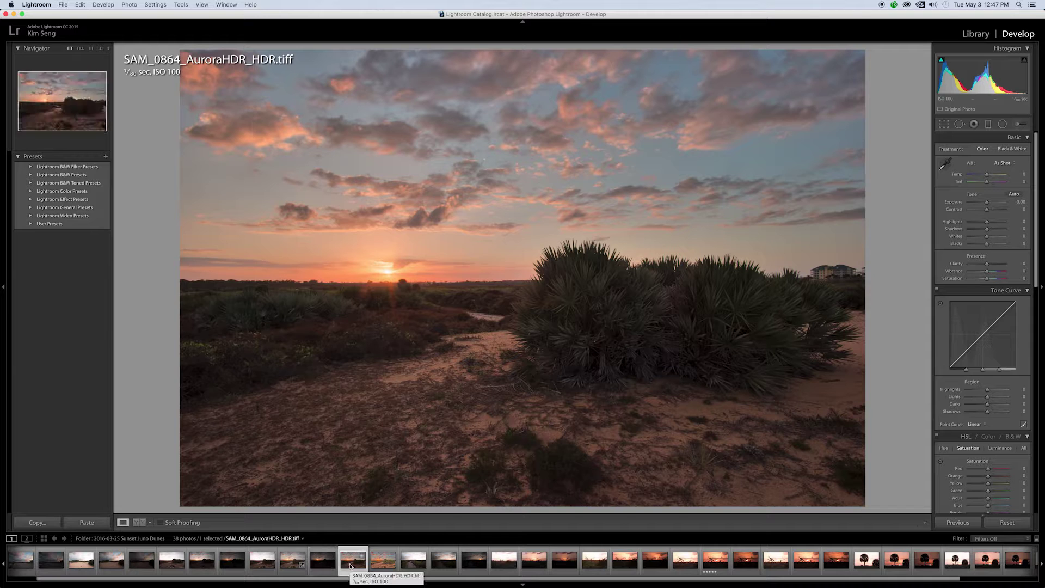
pyautogui.click(384, 564)
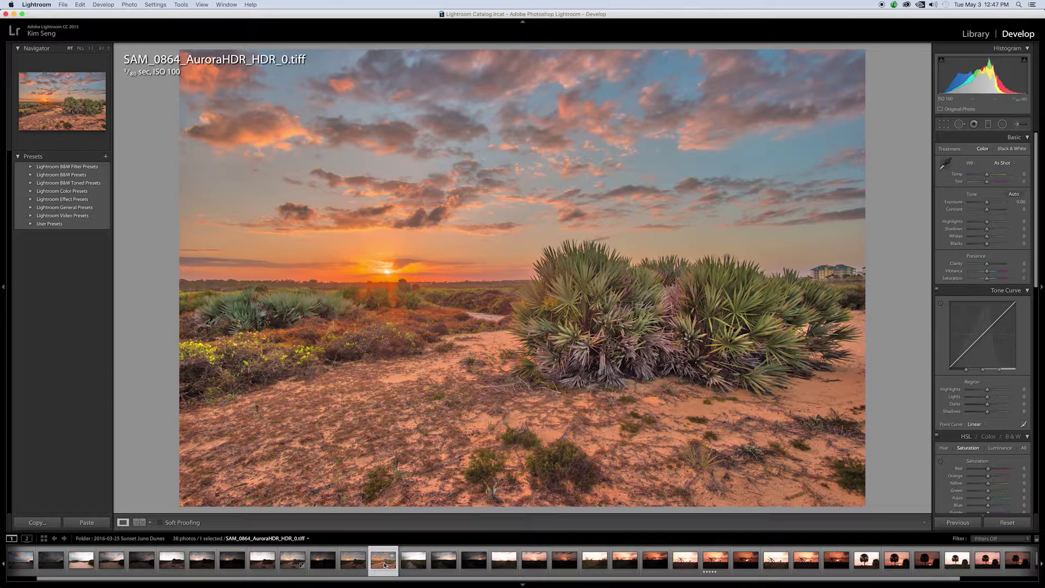
pyautogui.click(352, 560)
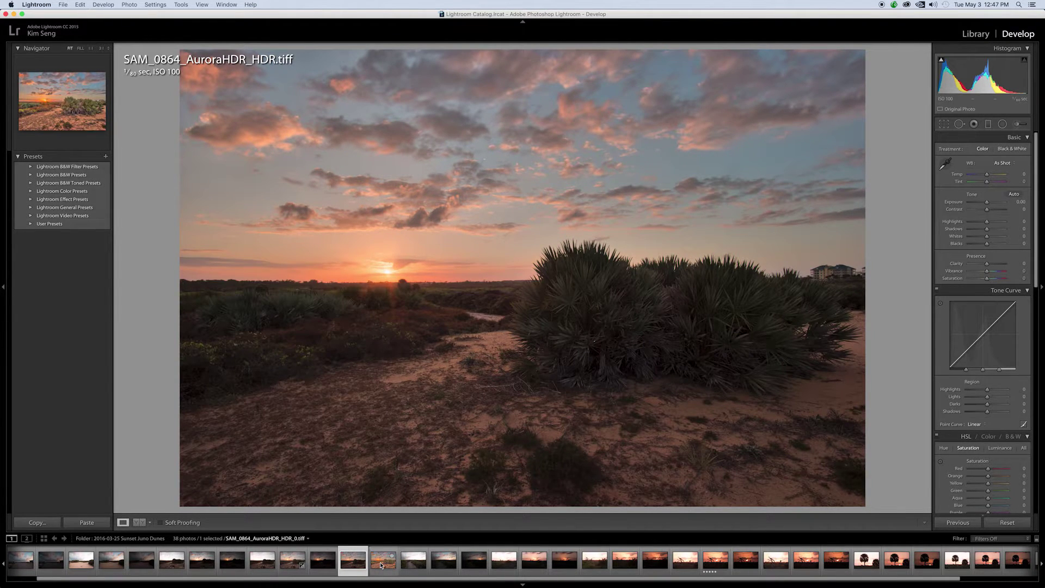
pyautogui.click(381, 564)
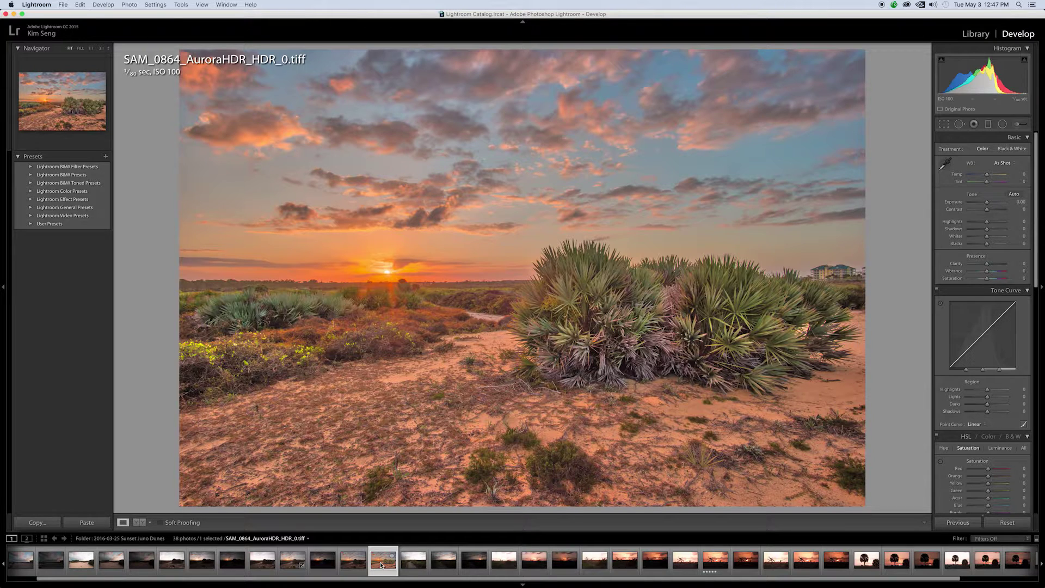
# Synchronize all develop settings from SAM_0865.SRW to the neighbouring exposures SAM_0864 and SAM_0866.
pyautogui.click(293, 569)
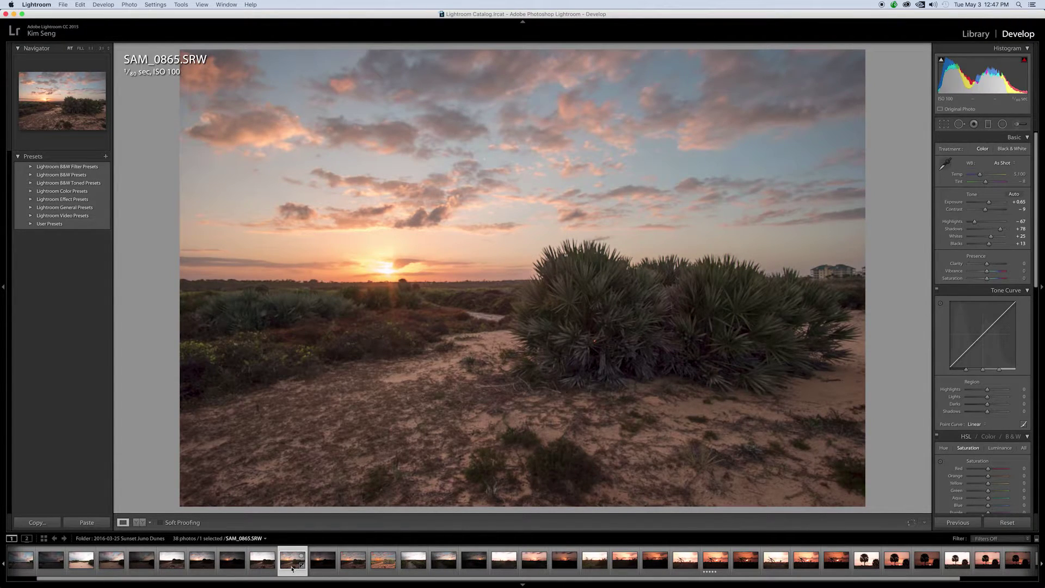
pyautogui.keyDown('super'); pyautogui.click(323, 567); pyautogui.keyUp('super')
pyautogui.keyDown('super'); pyautogui.click(262, 564); pyautogui.keyUp('super')
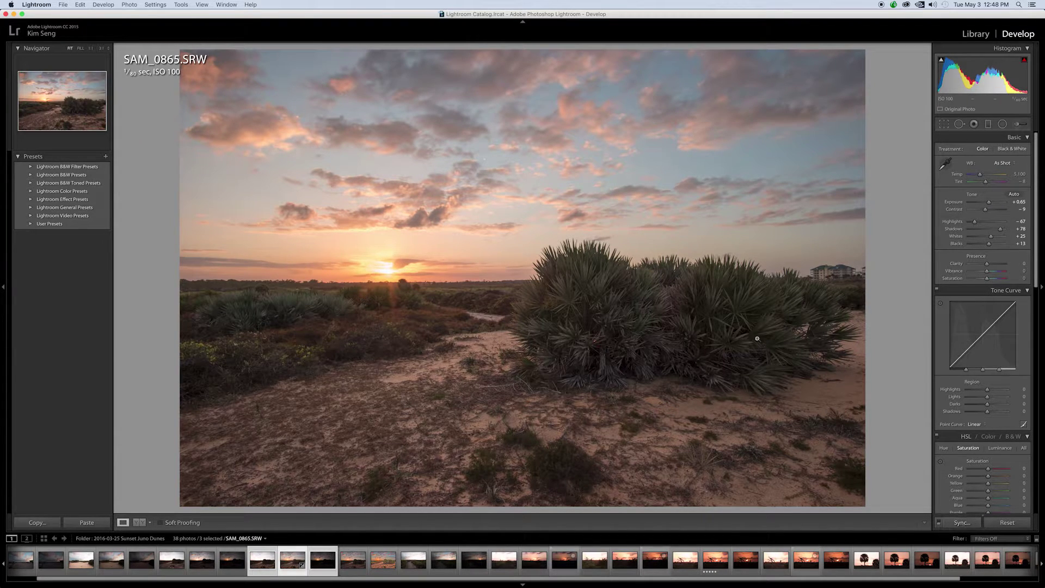
pyautogui.click(954, 524)
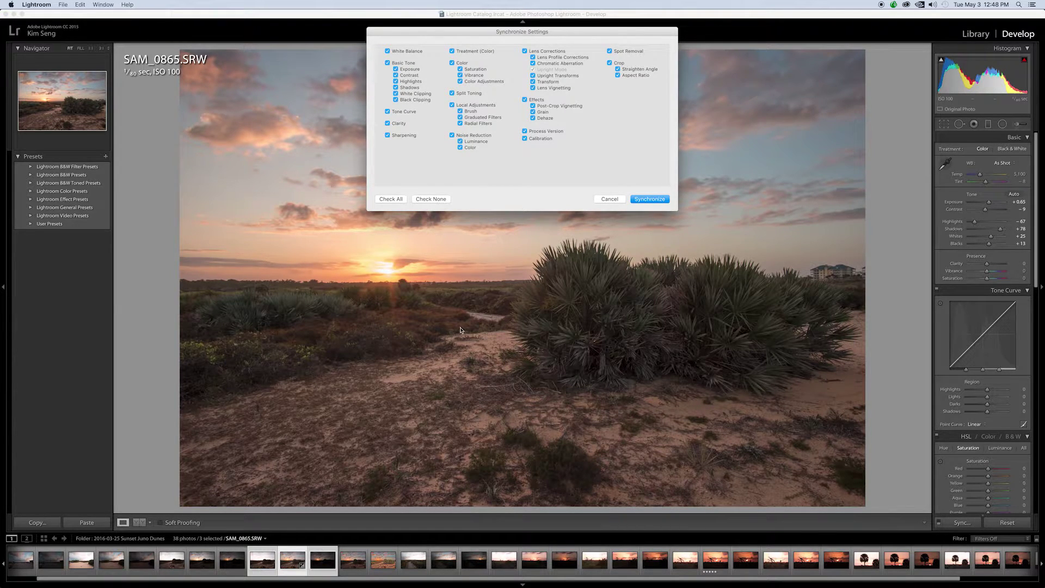
pyautogui.click(653, 199)
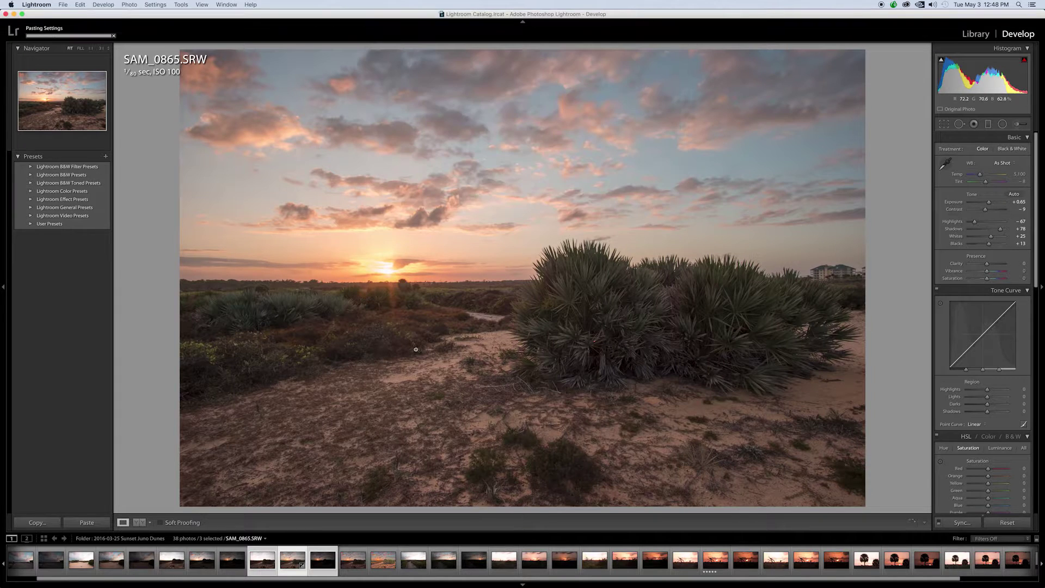
# Check the synchronized adjustments on SAM_0866 and SAM_0864, comparing the before and after versions of SAM_0864.
pyautogui.click(321, 565)
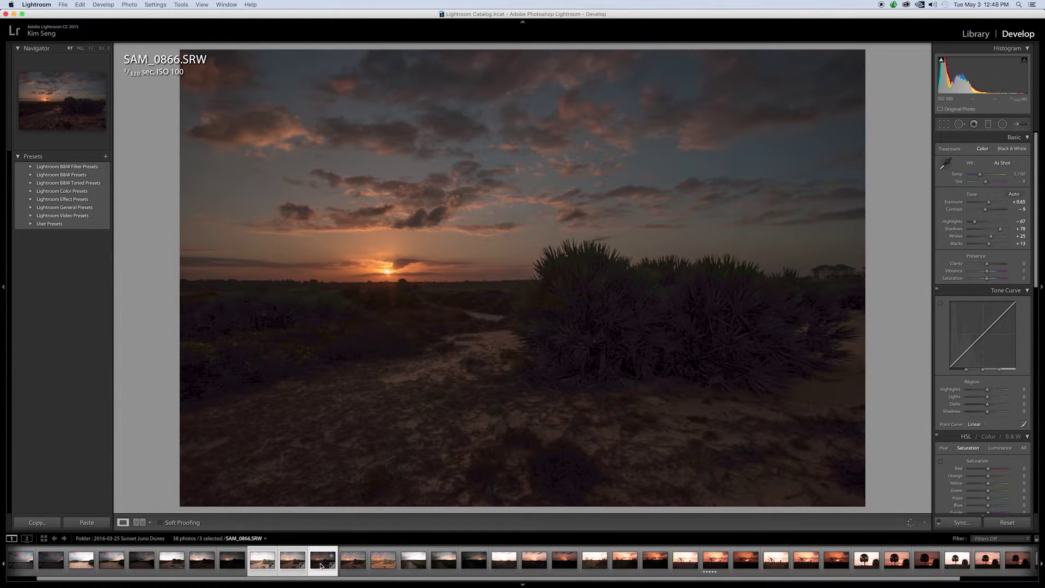
pyautogui.click(259, 566)
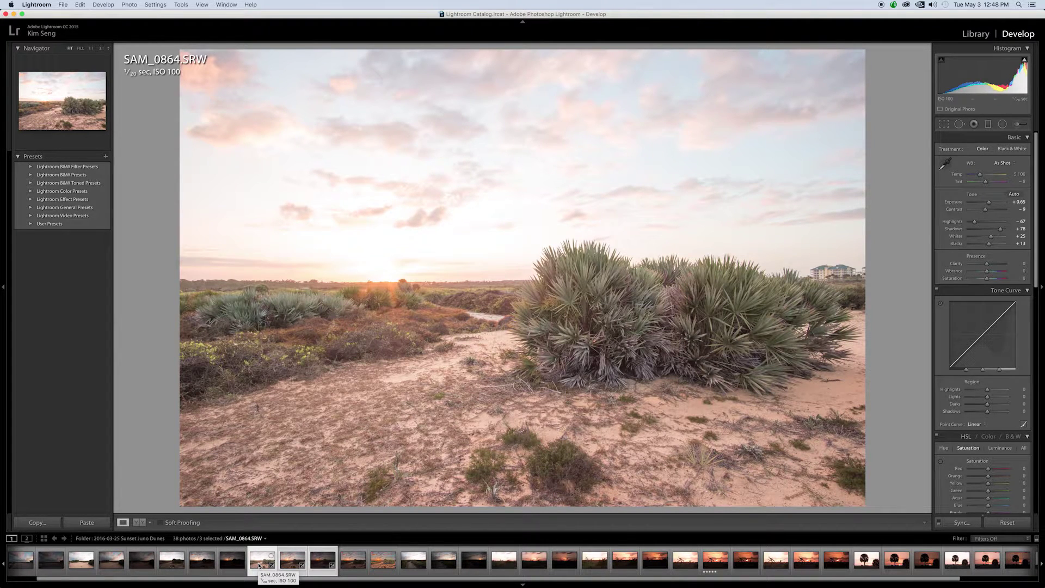
pyautogui.press('\\')
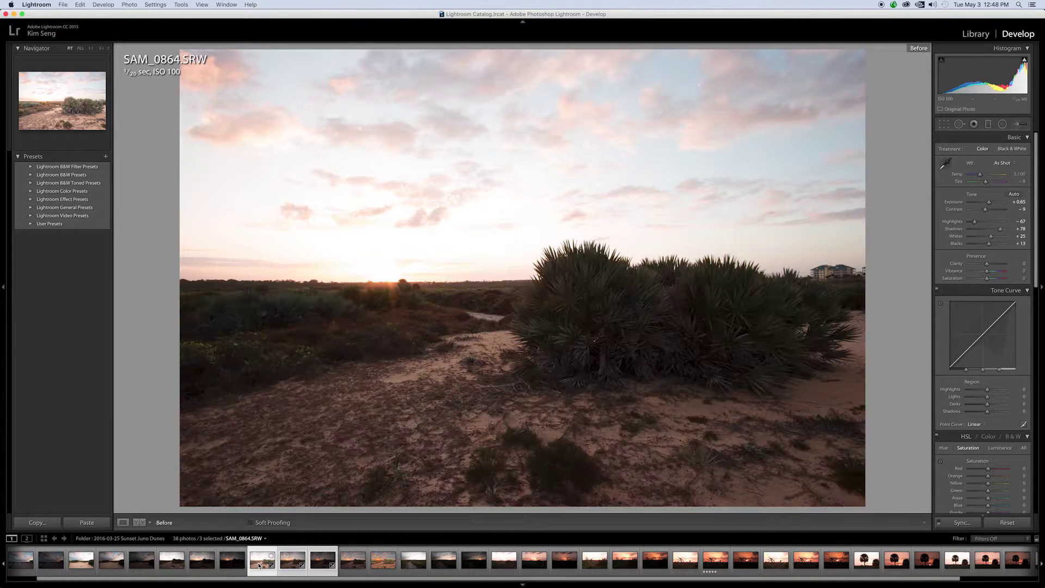
pyautogui.press('\\')
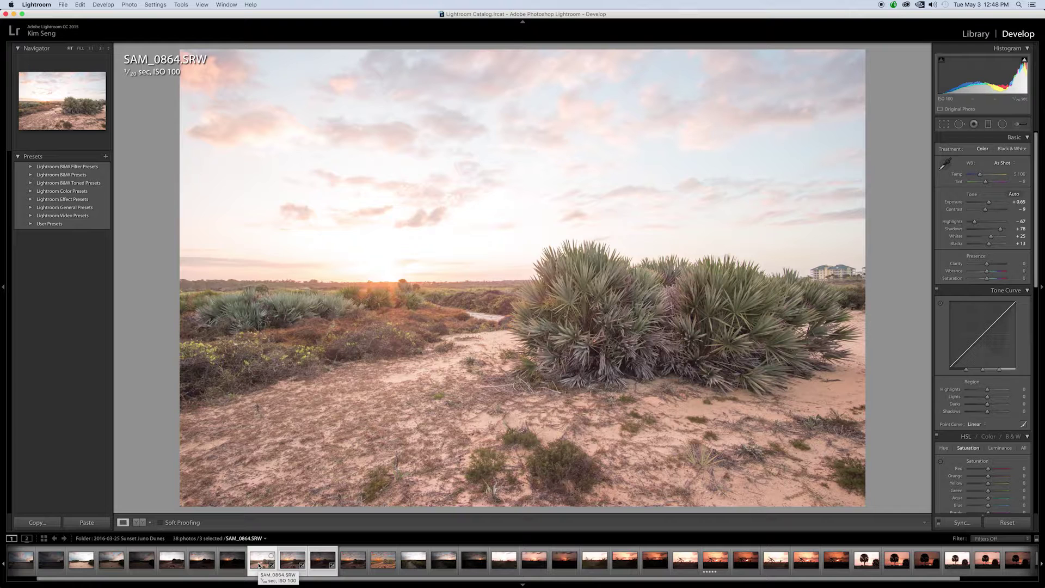
pyautogui.press('\\')
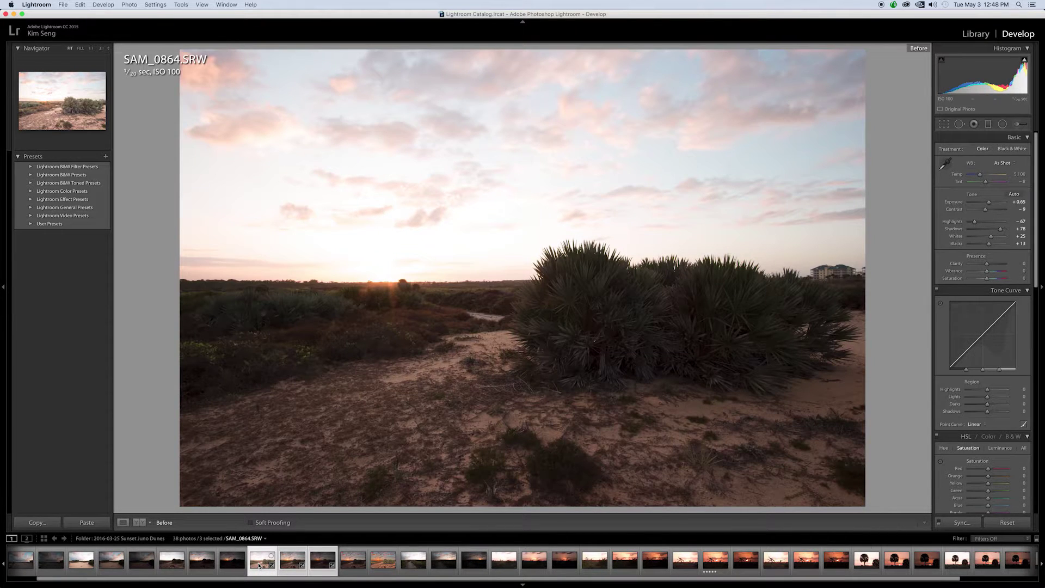
pyautogui.press('\\')
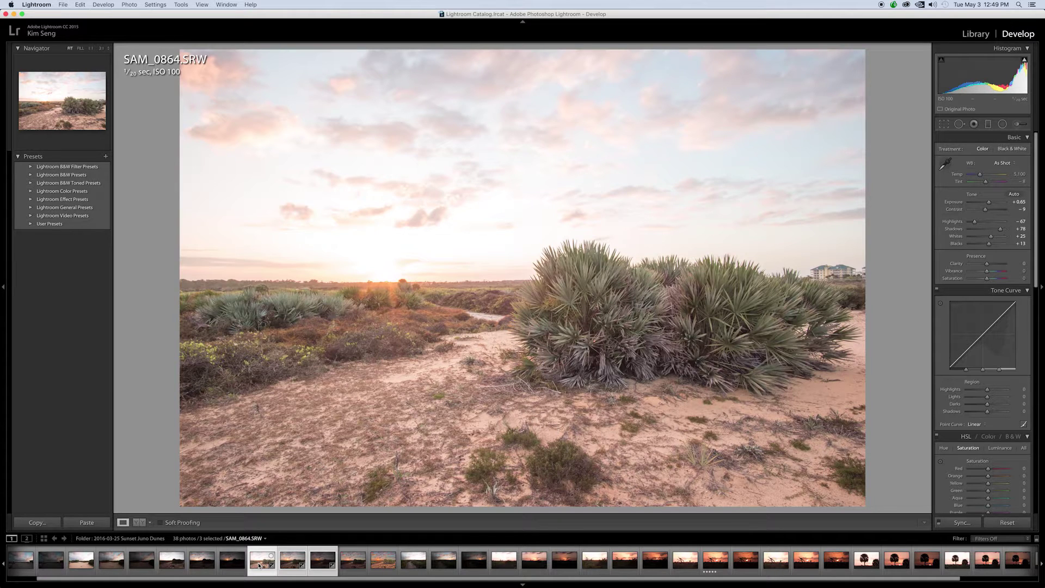
# Export the three bracketed photos to Aurora HDR Pro as TIFFs with Lightroom adjustments and create the HDR image from them.
pyautogui.click(292, 563)
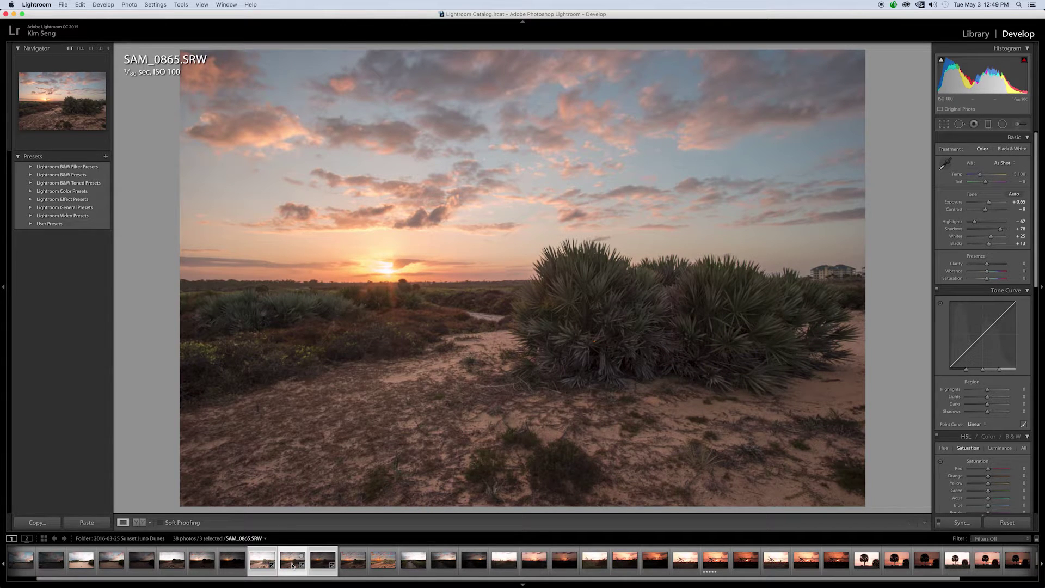
pyautogui.rightClick(292, 565)
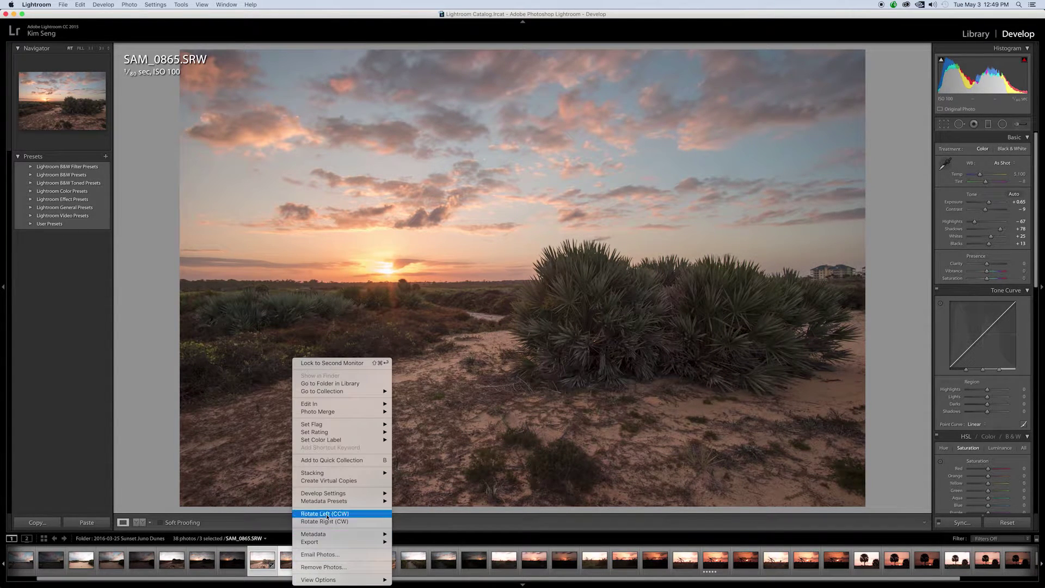
pyautogui.moveTo(337, 541)
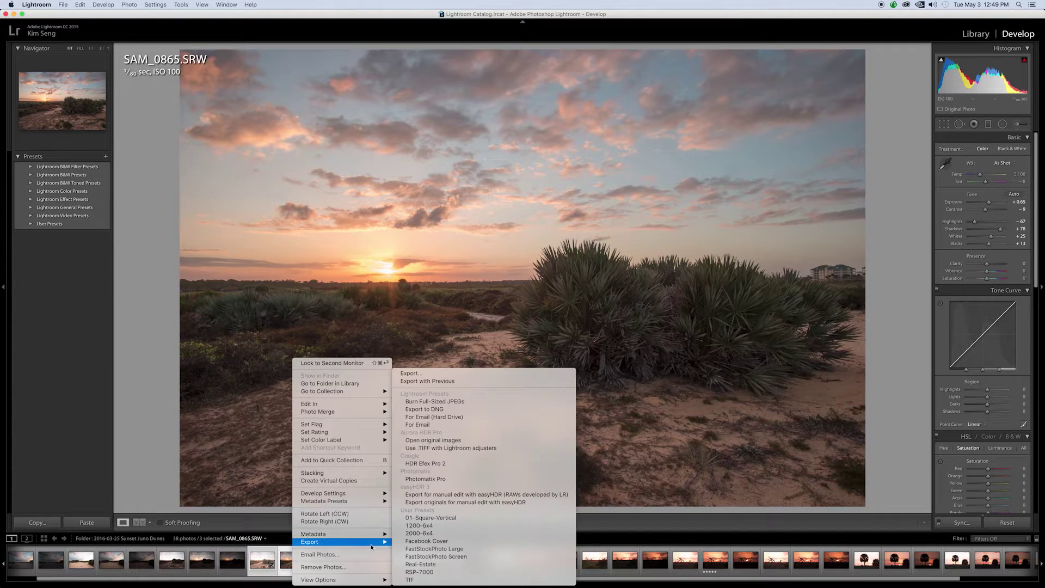
pyautogui.click(424, 448)
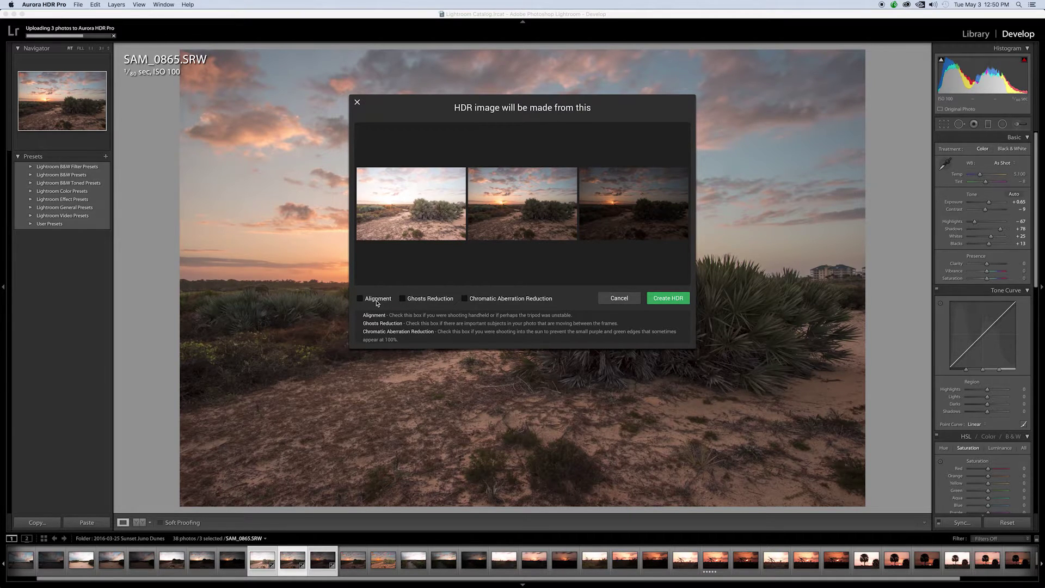
pyautogui.click(661, 300)
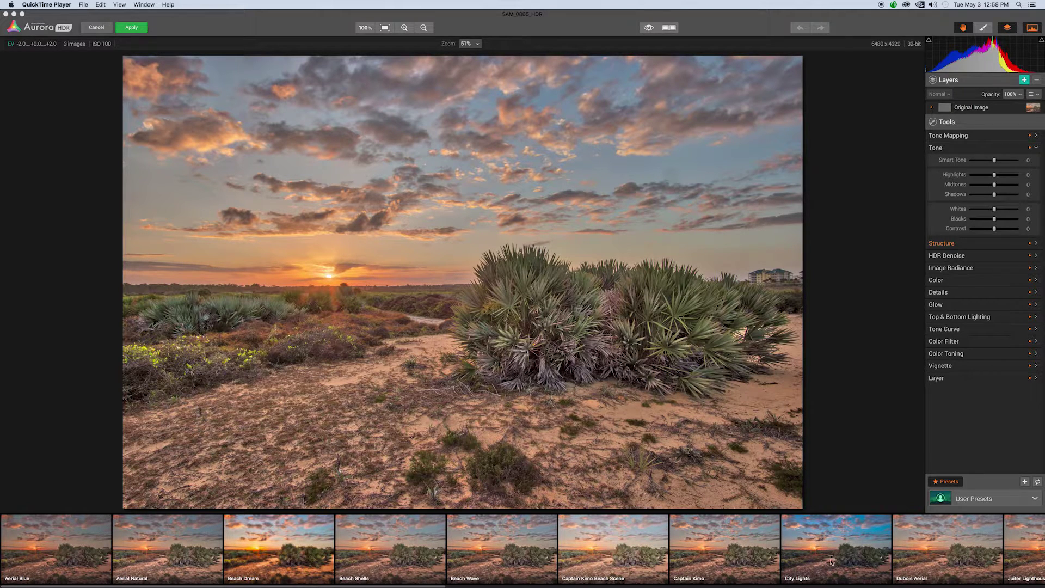
# Apply the Beach Dream preset to the merged HDR image.
pyautogui.click(267, 558)
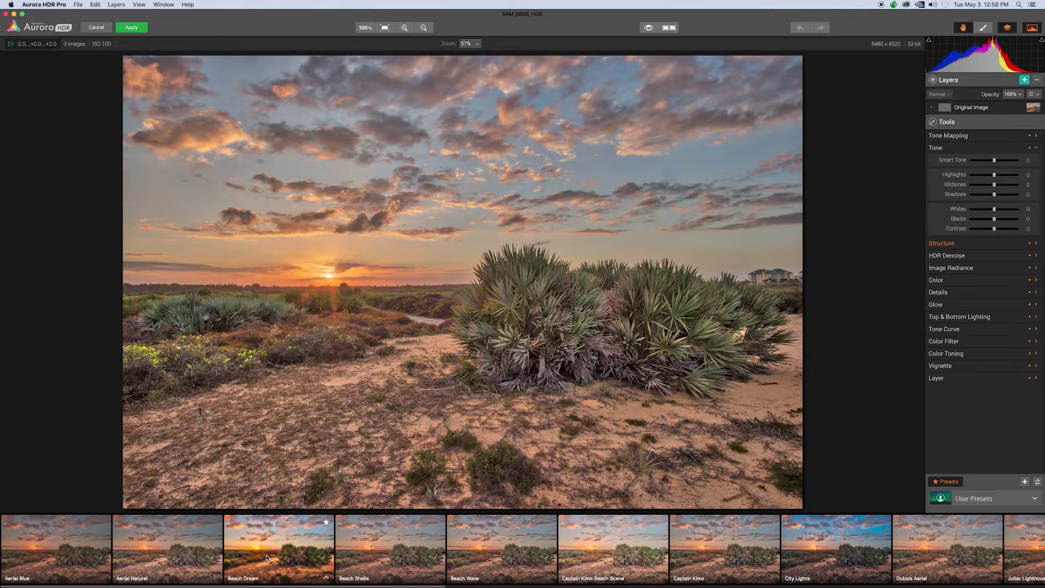
pyautogui.click(267, 558)
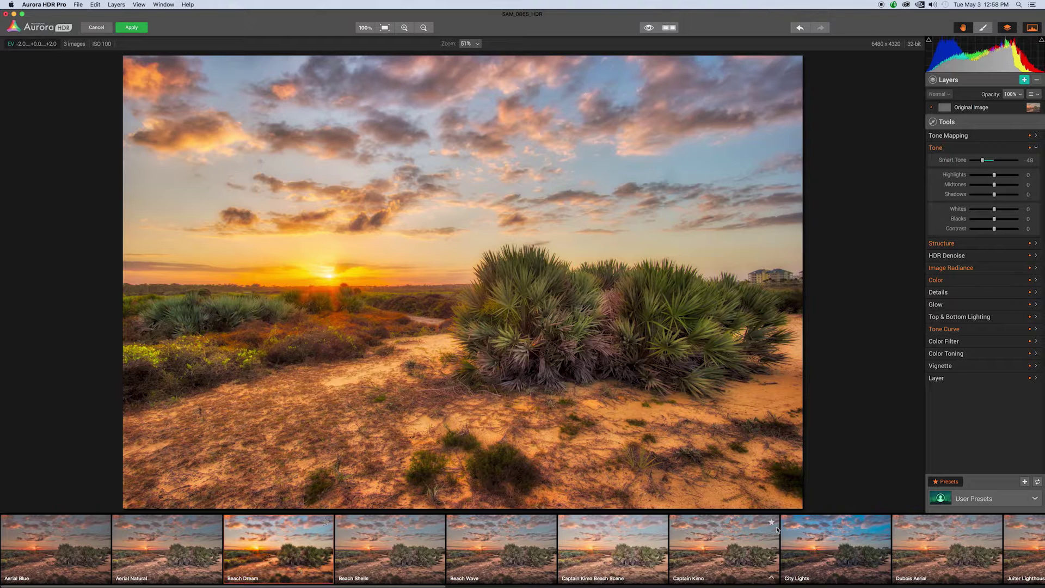
# Try the City Lights preset on the HDR image, and reset all adjustments to their defaults.
pyautogui.click(821, 544)
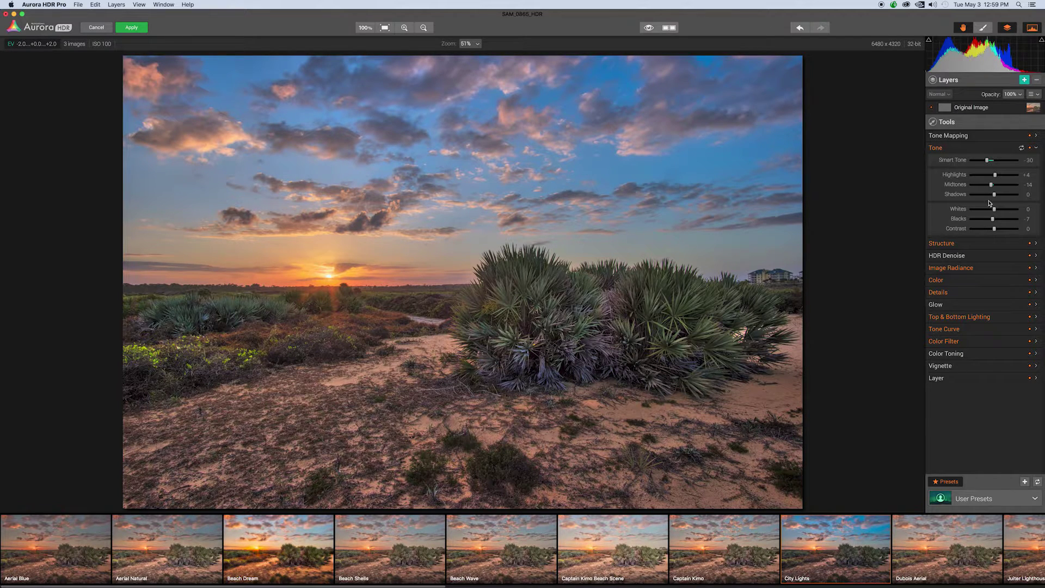
pyautogui.click(1037, 483)
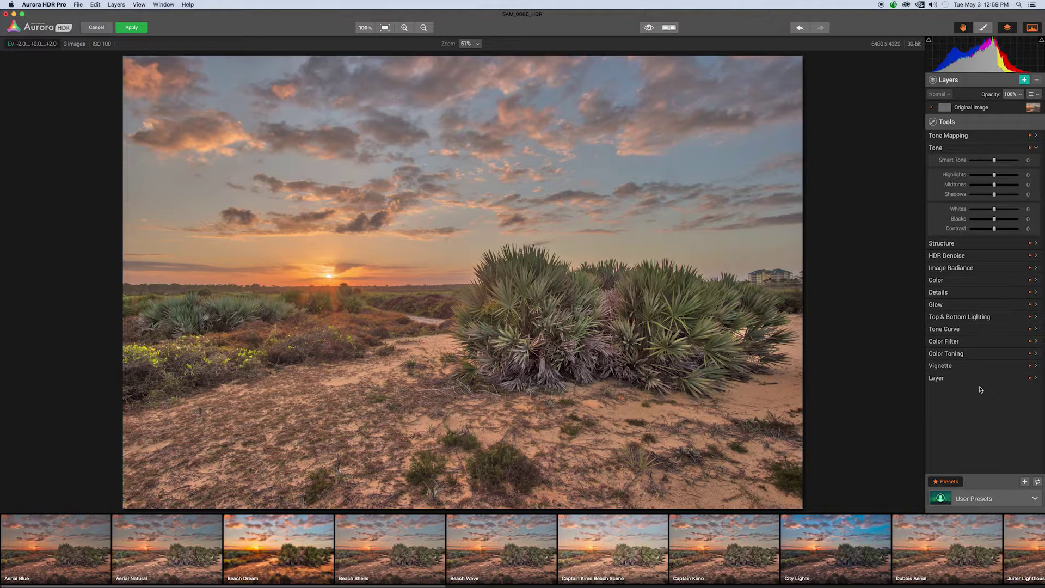
pyautogui.click(1036, 149)
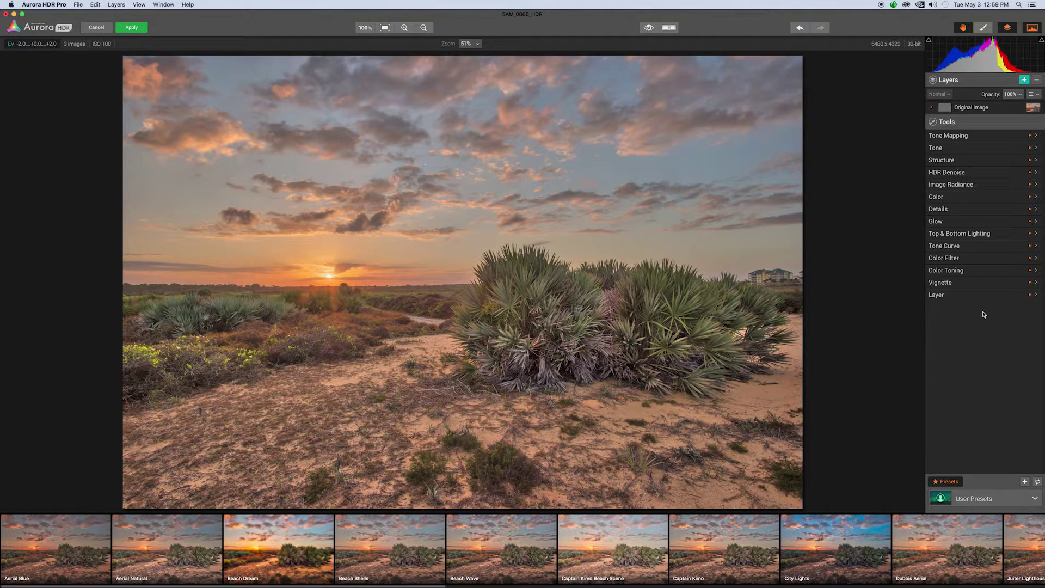
# Shape the RGB tone curve into a gentle S with one point lowered below the middle and one raised above it.
pyautogui.click(1035, 247)
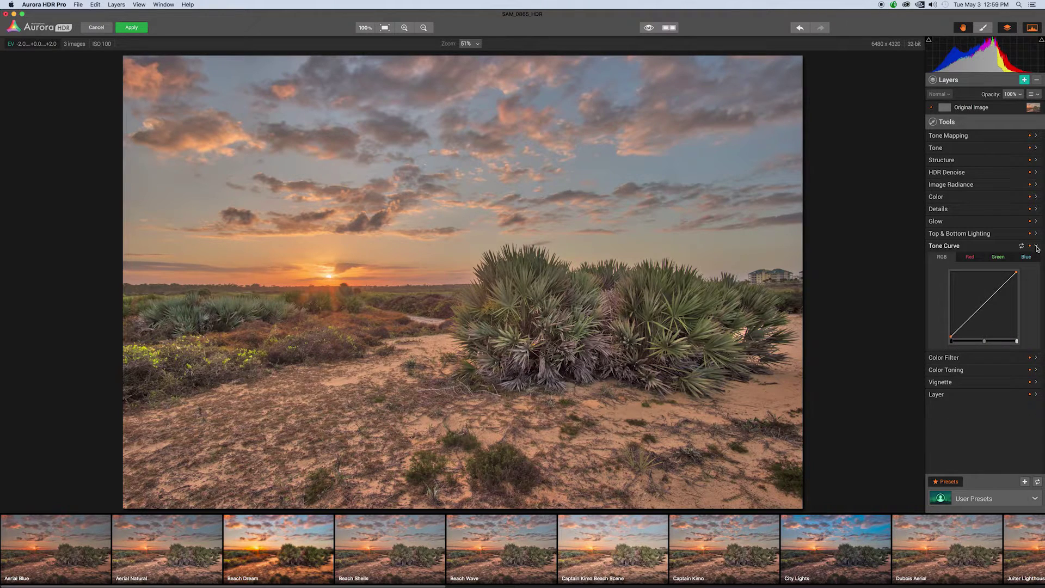
pyautogui.click(979, 311)
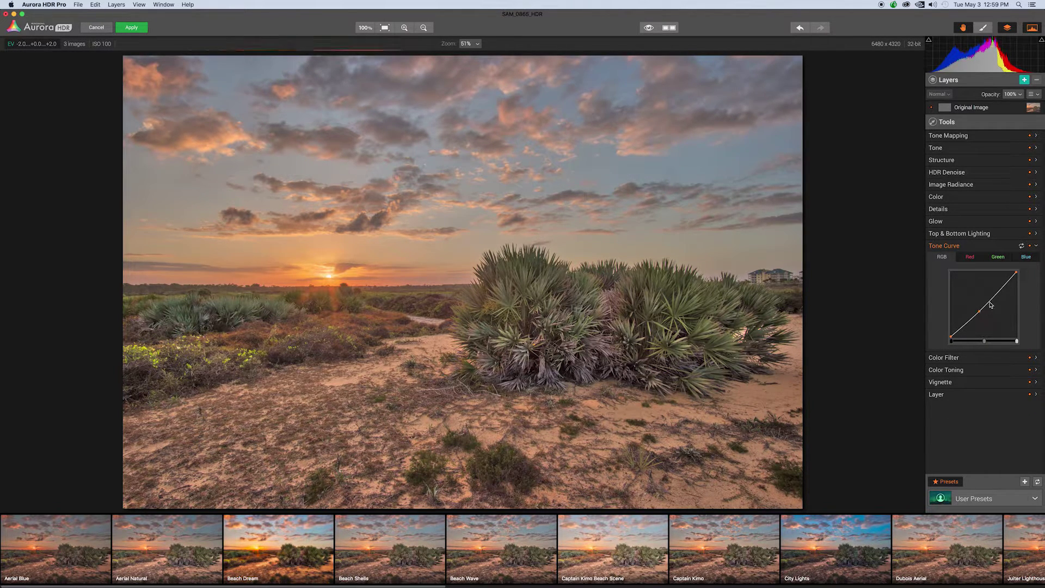
pyautogui.moveTo(991, 301); pyautogui.dragTo(992, 299)
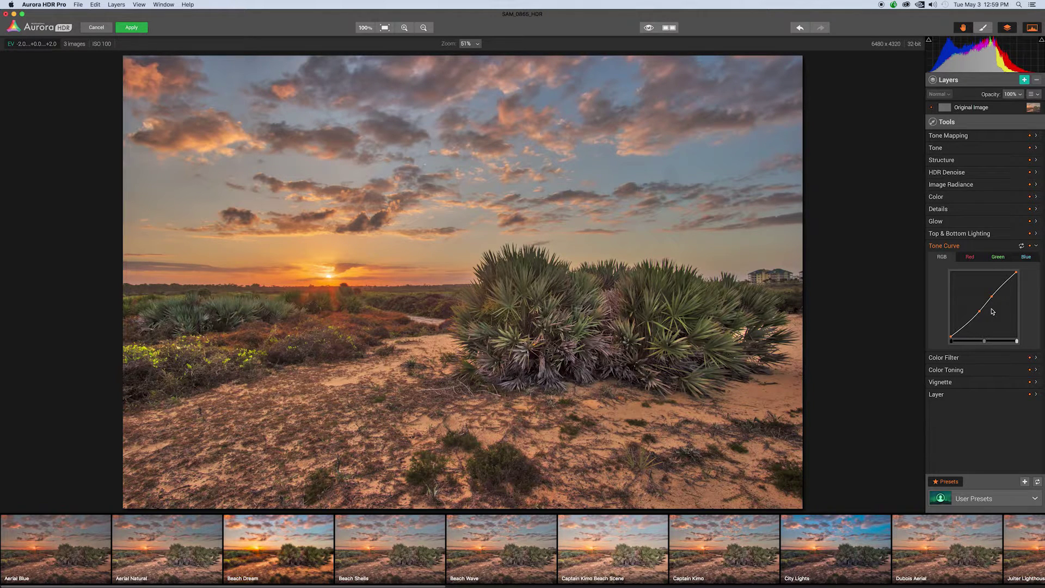
pyautogui.click(1036, 246)
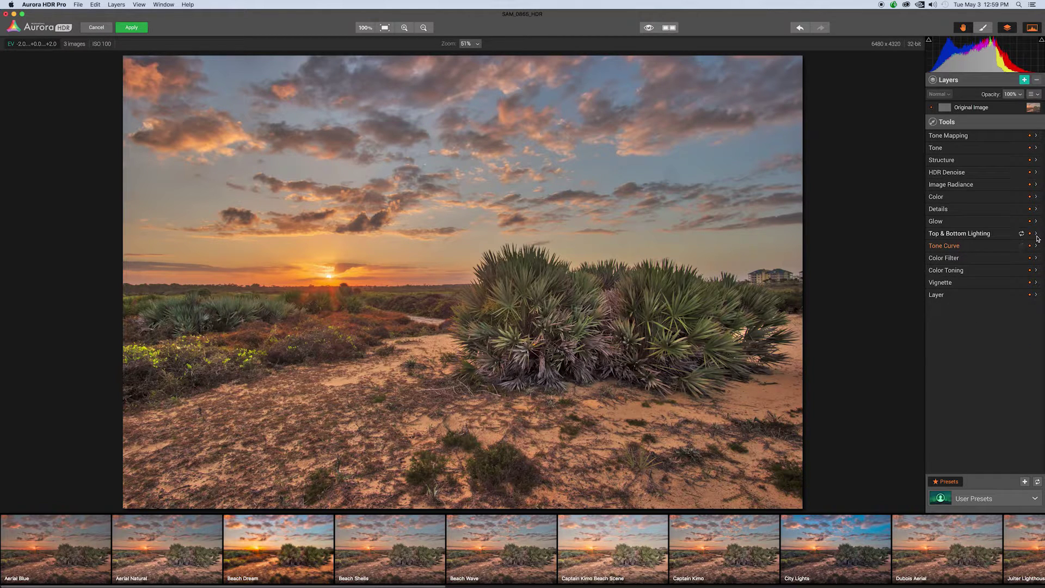
# Set the image's color Temperature to -7, Saturation to +9, Vibrance to +6 and Color Contrast to +17.
pyautogui.click(1036, 196)
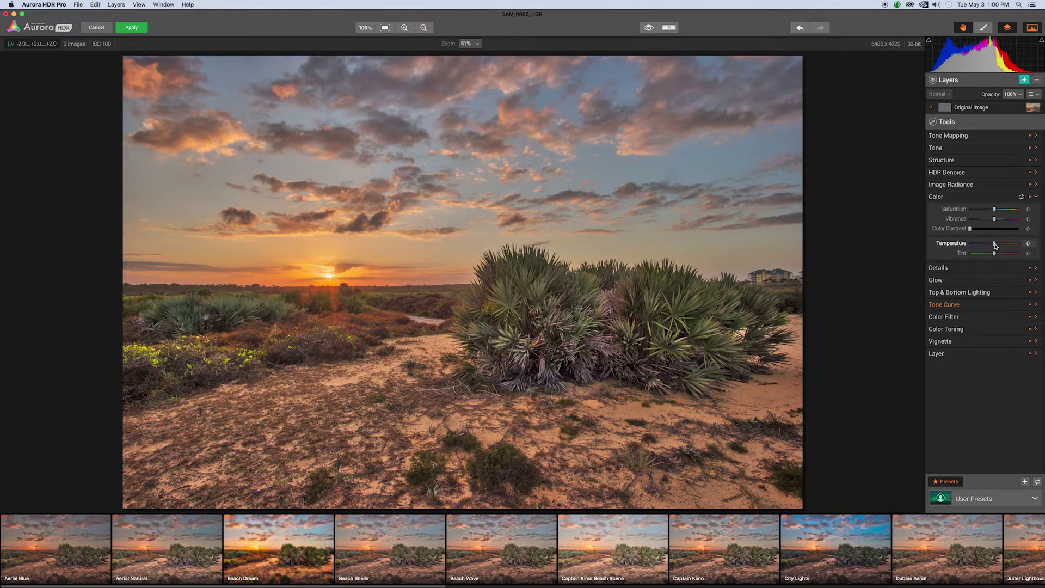
pyautogui.moveTo(994, 246); pyautogui.dragTo(992, 246)
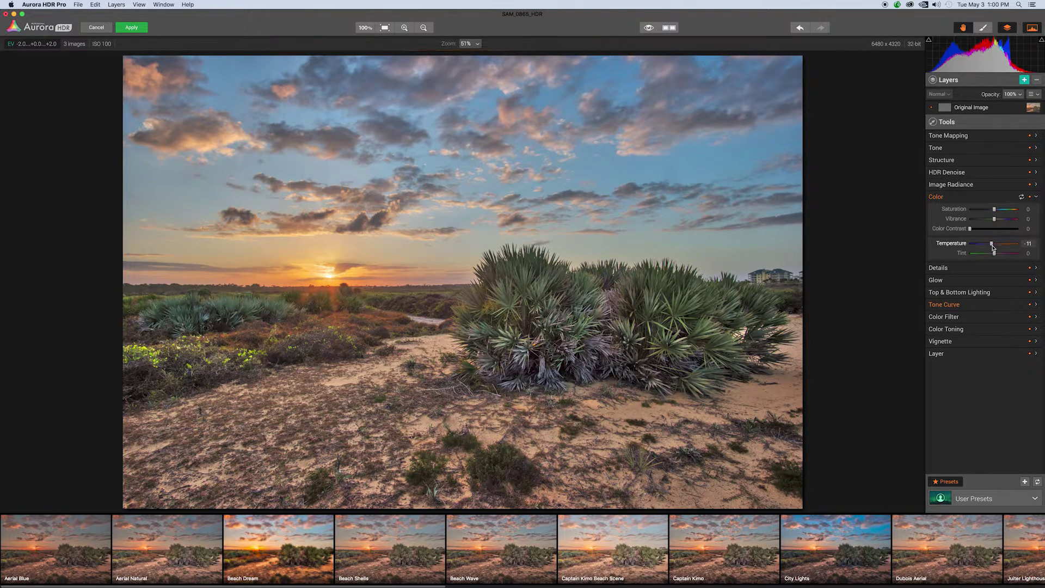
pyautogui.moveTo(992, 247); pyautogui.dragTo(993, 250)
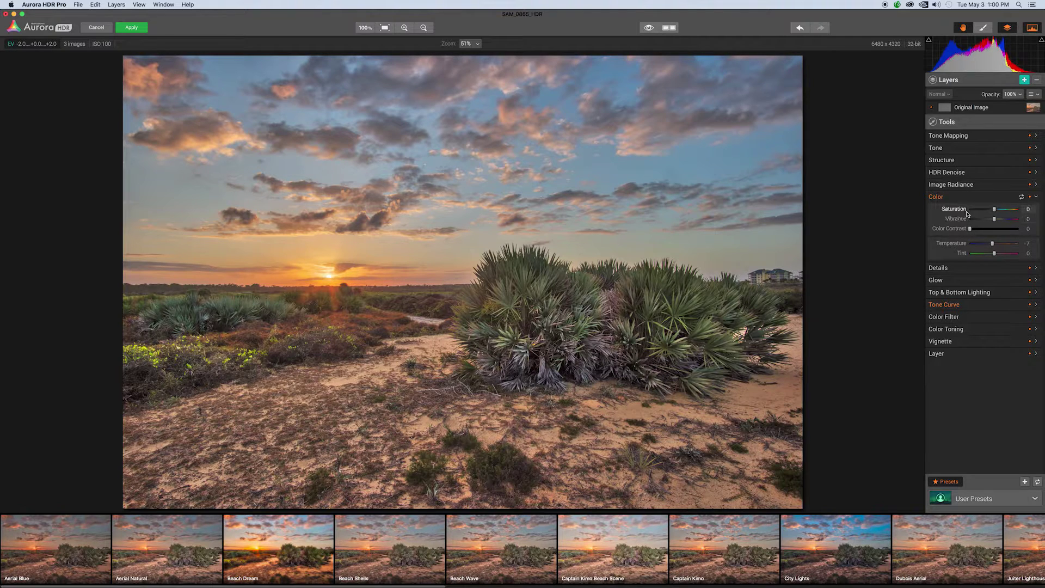
pyautogui.moveTo(995, 212); pyautogui.dragTo(996, 222)
pyautogui.moveTo(970, 230); pyautogui.dragTo(978, 234)
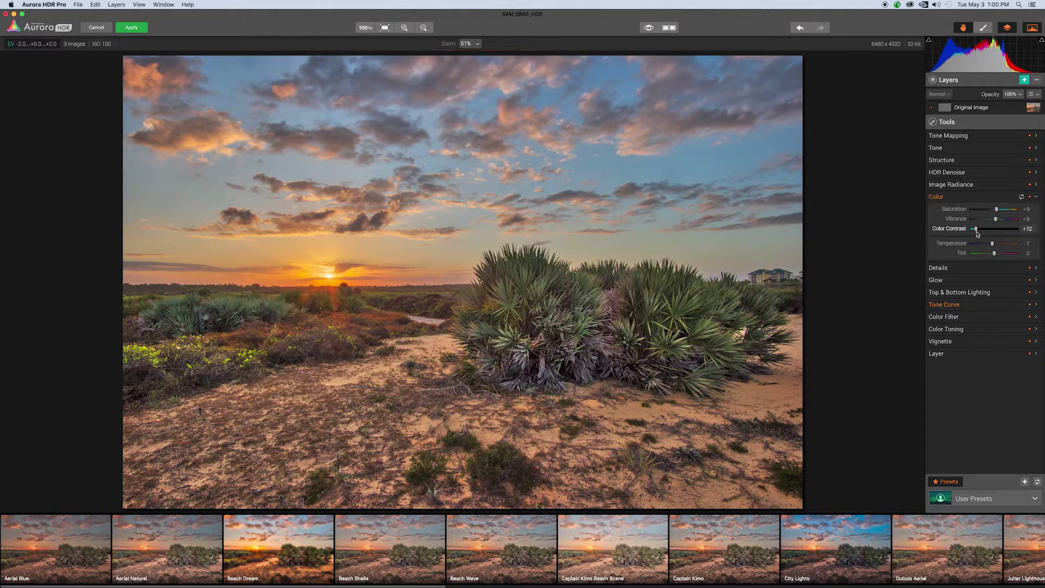
pyautogui.moveTo(977, 234); pyautogui.dragTo(979, 236)
# Compare the adjusted HDR image with its unedited version.
pyautogui.click(650, 30)
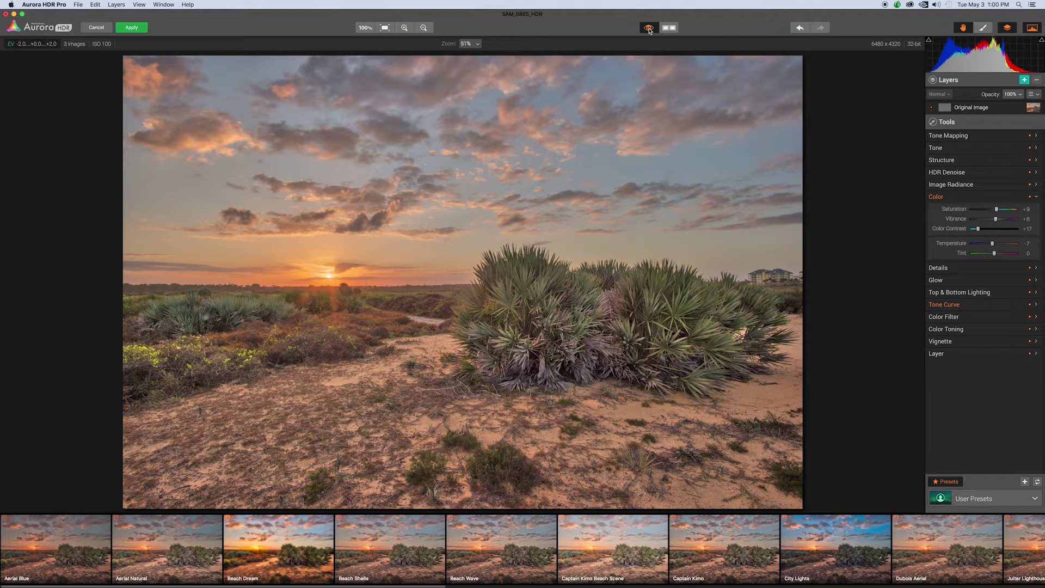
pyautogui.click(649, 29)
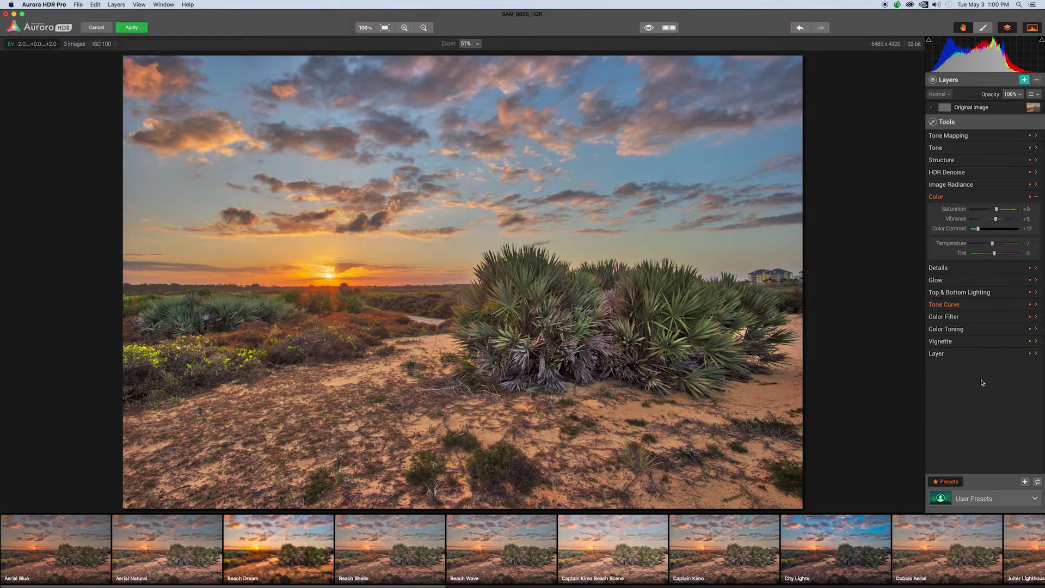
pyautogui.click(1036, 198)
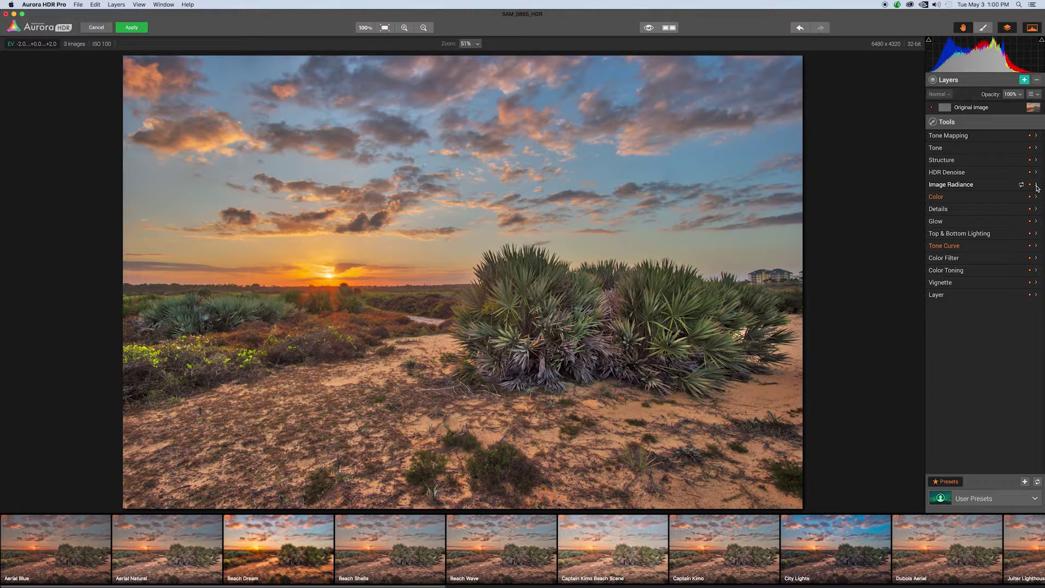
pyautogui.click(1035, 185)
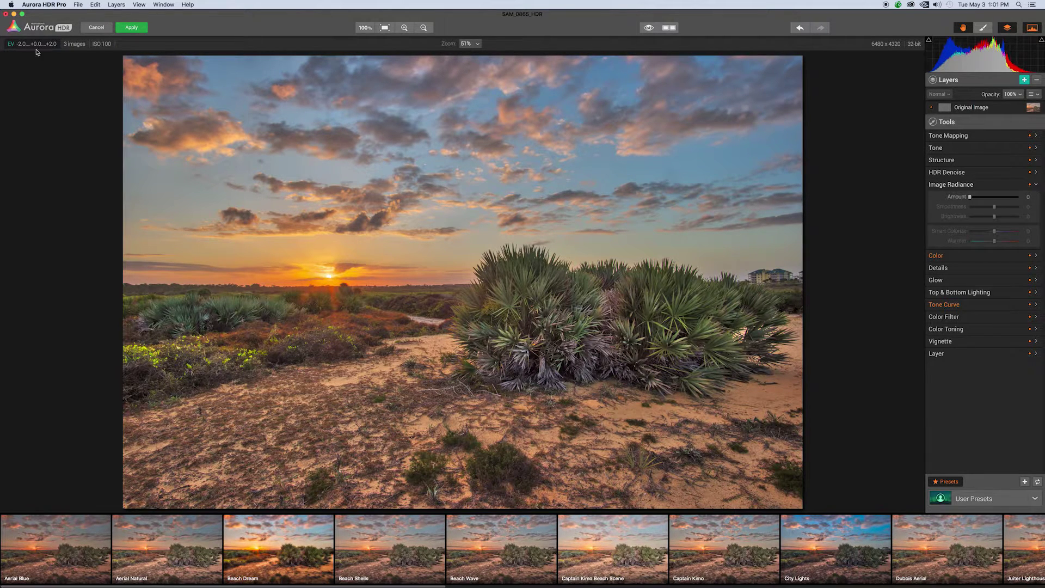
pyautogui.click(139, 4)
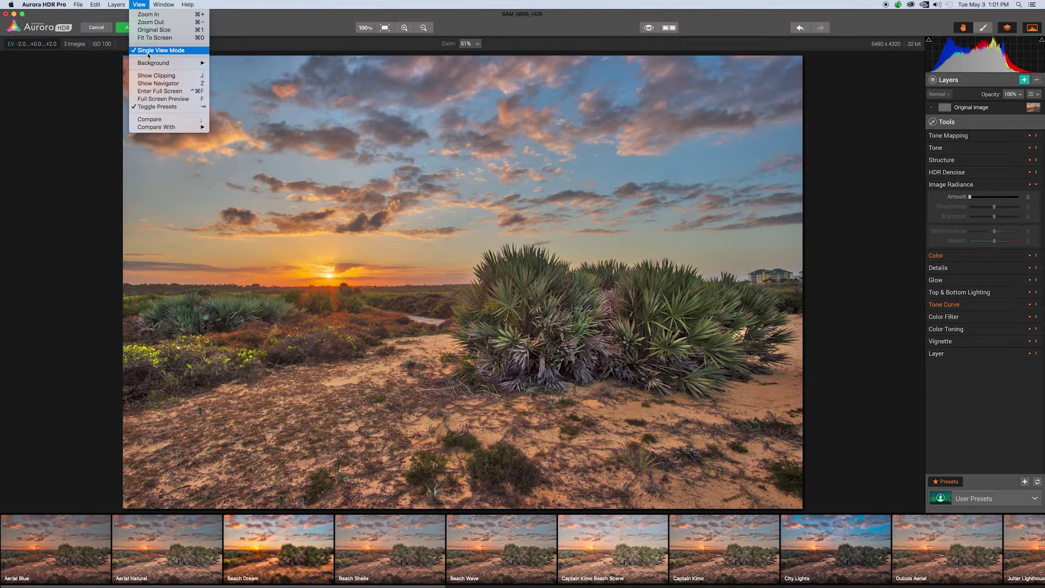
pyautogui.click(1035, 187)
pyautogui.click(1036, 173)
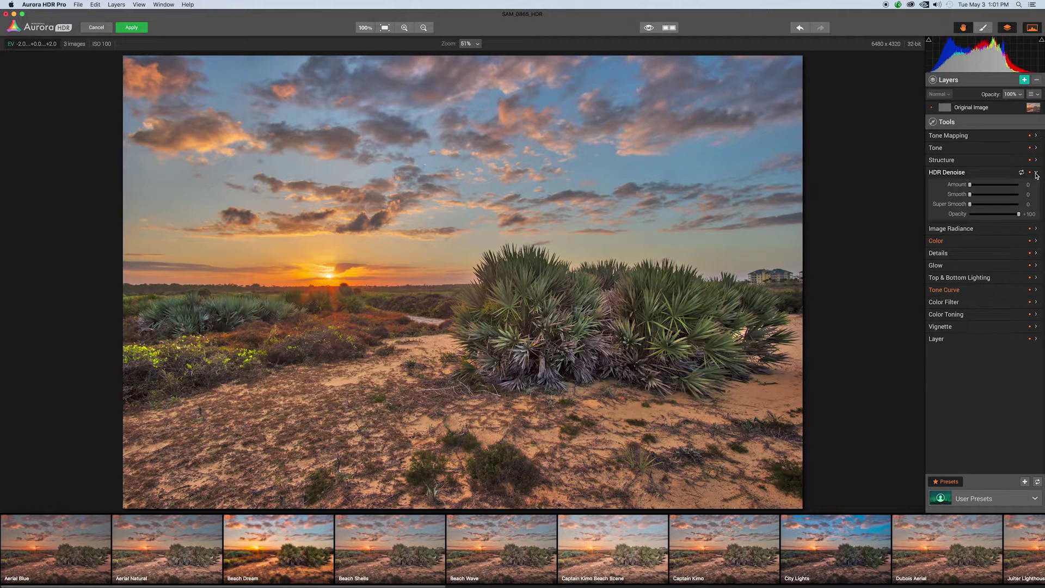
pyautogui.click(1036, 173)
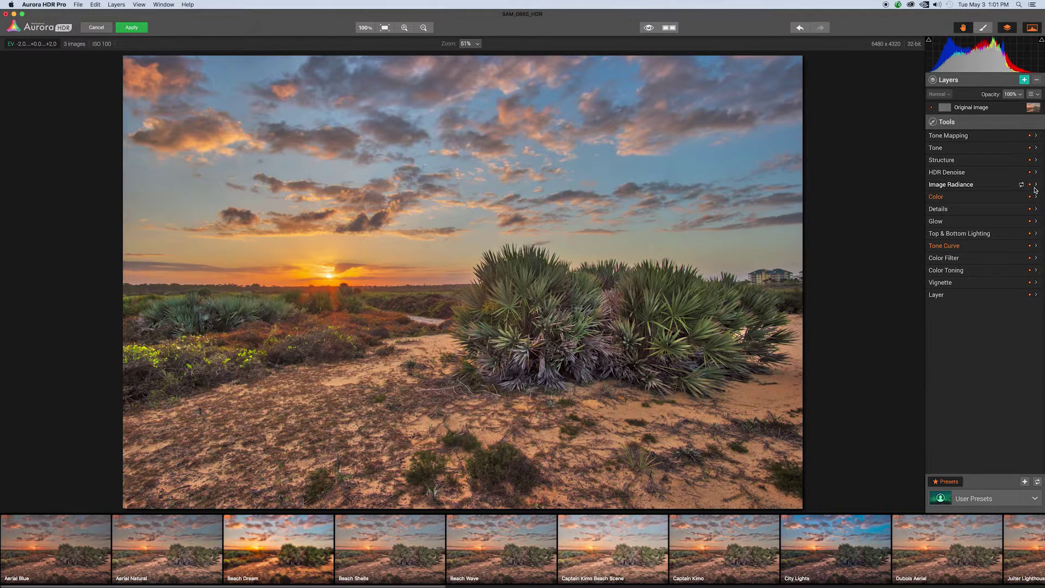
# Turn off Single View Mode to expand the tools from Tone Curve to Layer together, and turn the mode back on.
pyautogui.click(149, 7)
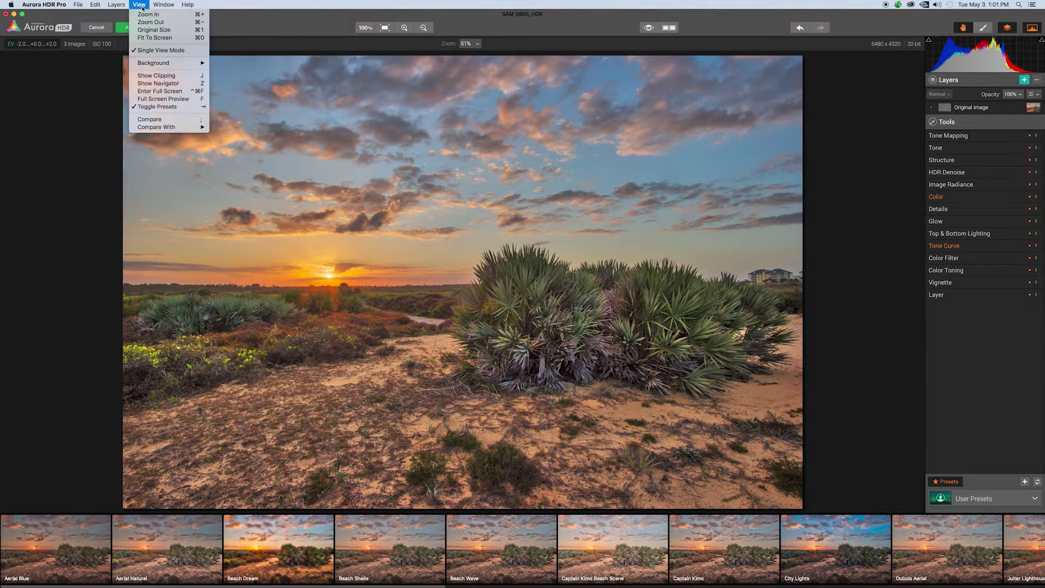
pyautogui.click(164, 47)
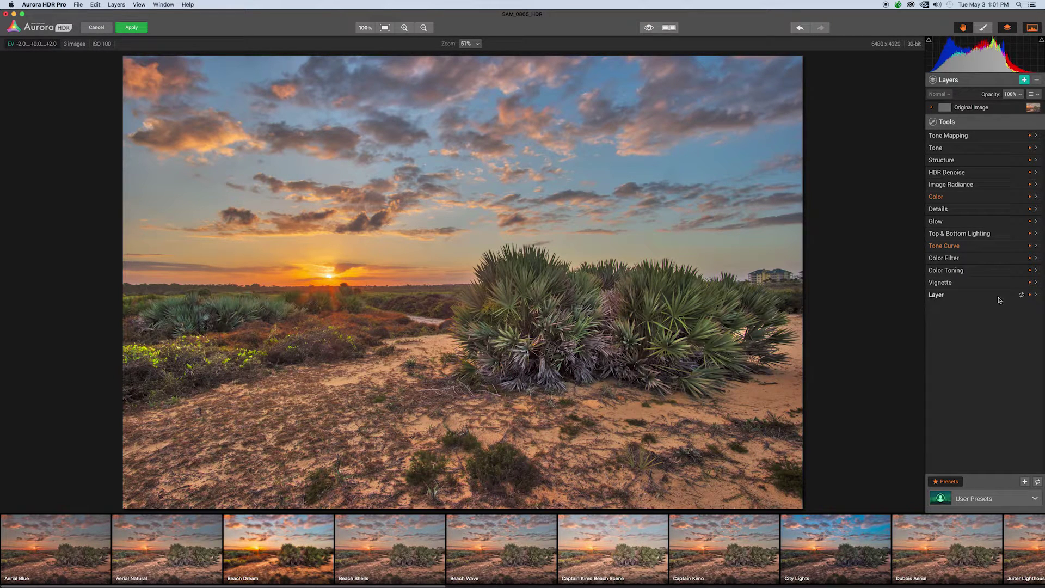
pyautogui.click(1036, 281)
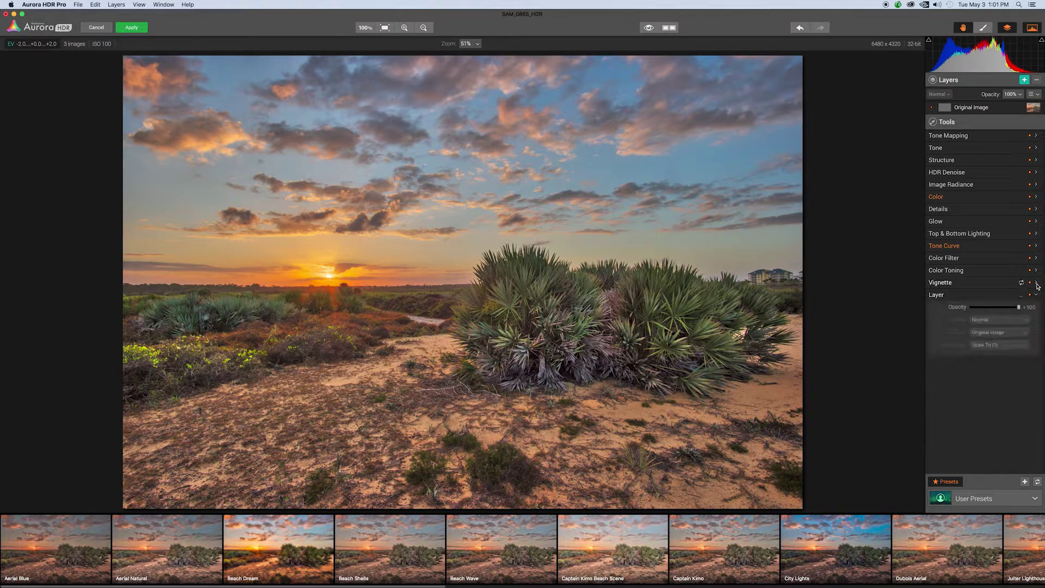
pyautogui.click(1036, 269)
pyautogui.click(1036, 258)
pyautogui.click(1036, 245)
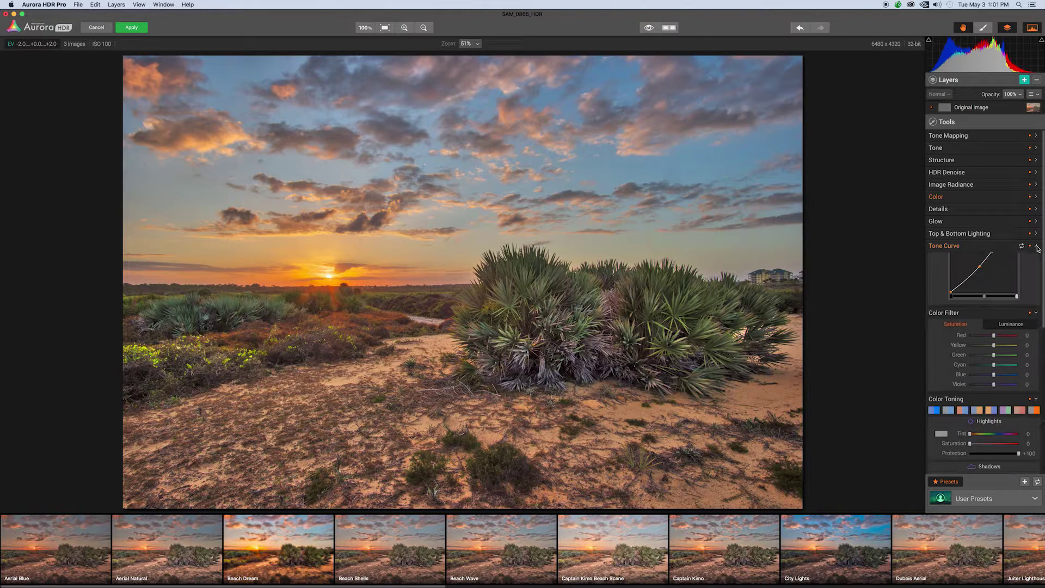
pyautogui.scroll(-10, 995, 305)
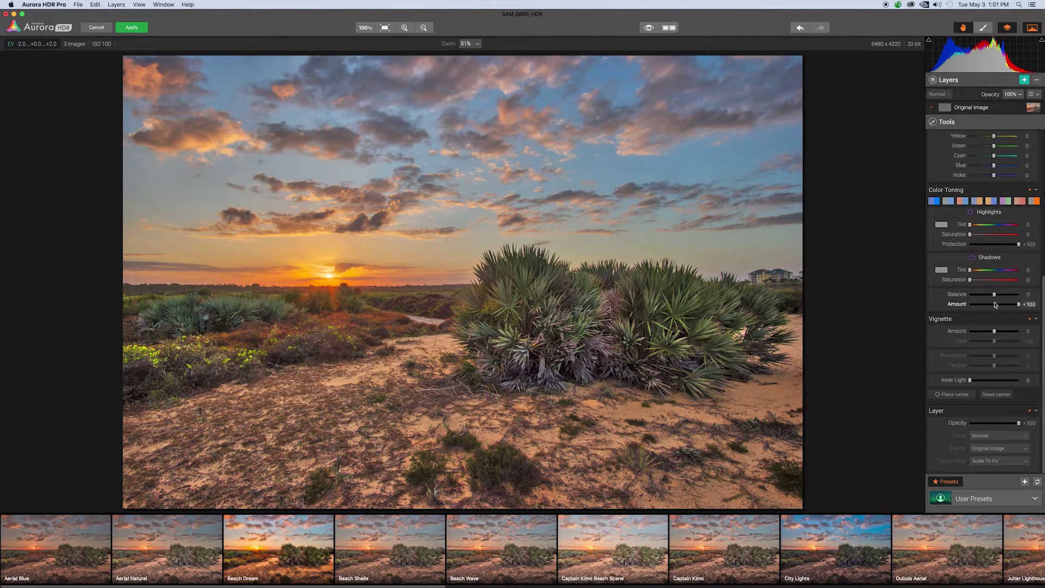
pyautogui.click(139, 4)
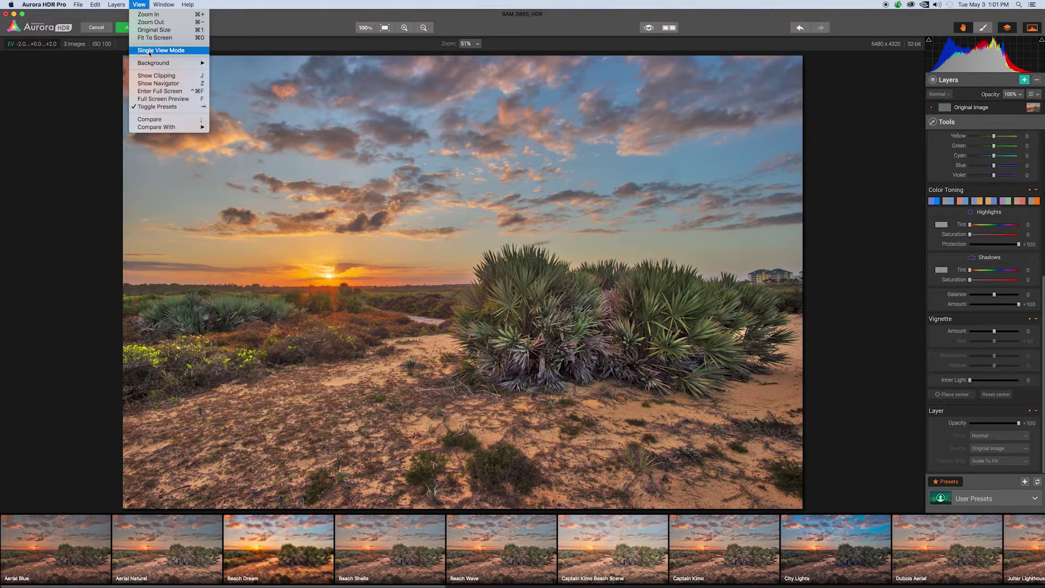
pyautogui.click(163, 51)
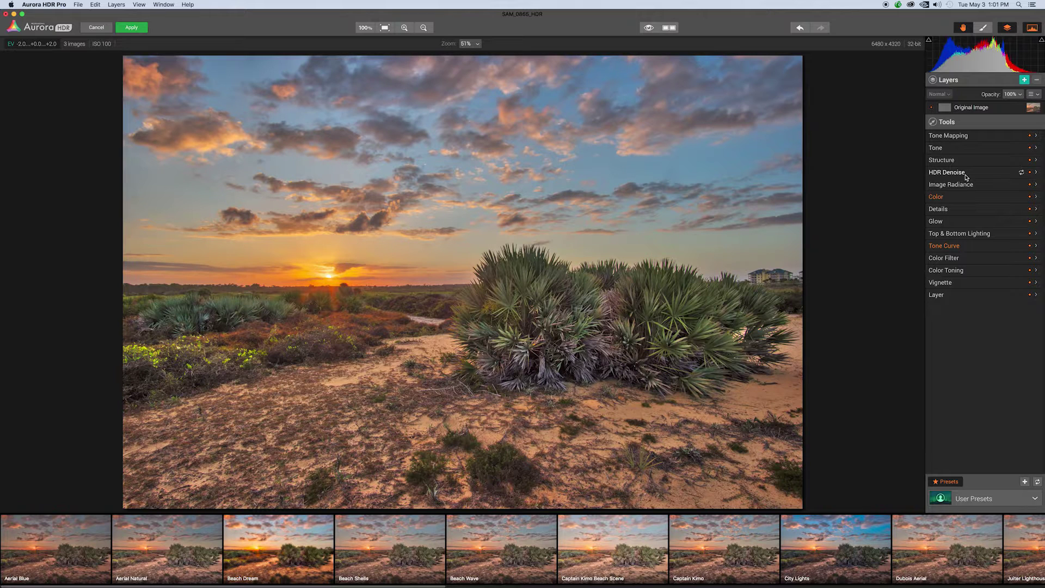
# Set the Image Radiance Amount to +12, Smoothness to +100 and Brightness to +33.
pyautogui.click(1036, 187)
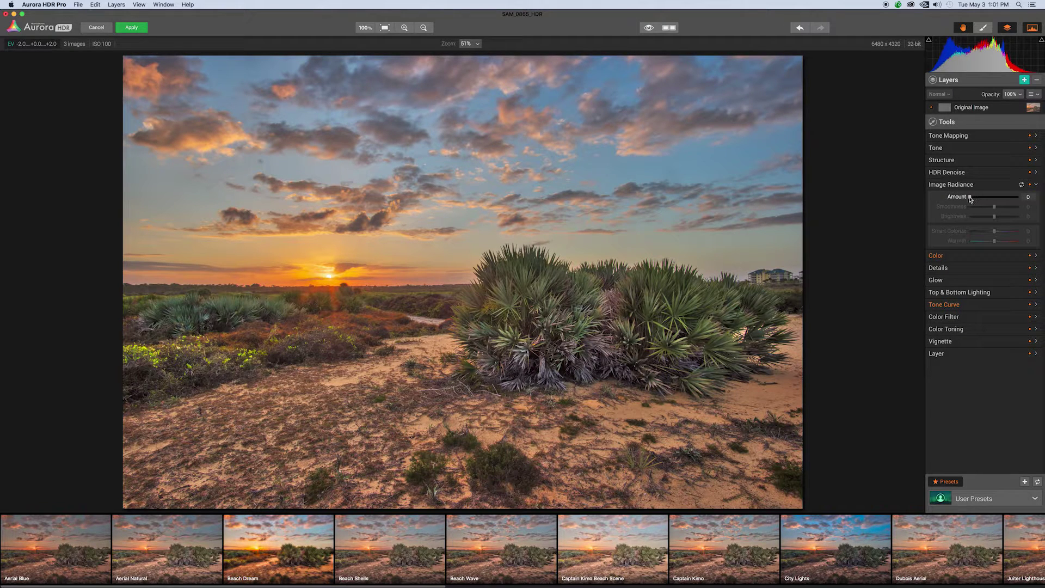
pyautogui.moveTo(969, 198); pyautogui.dragTo(973, 199)
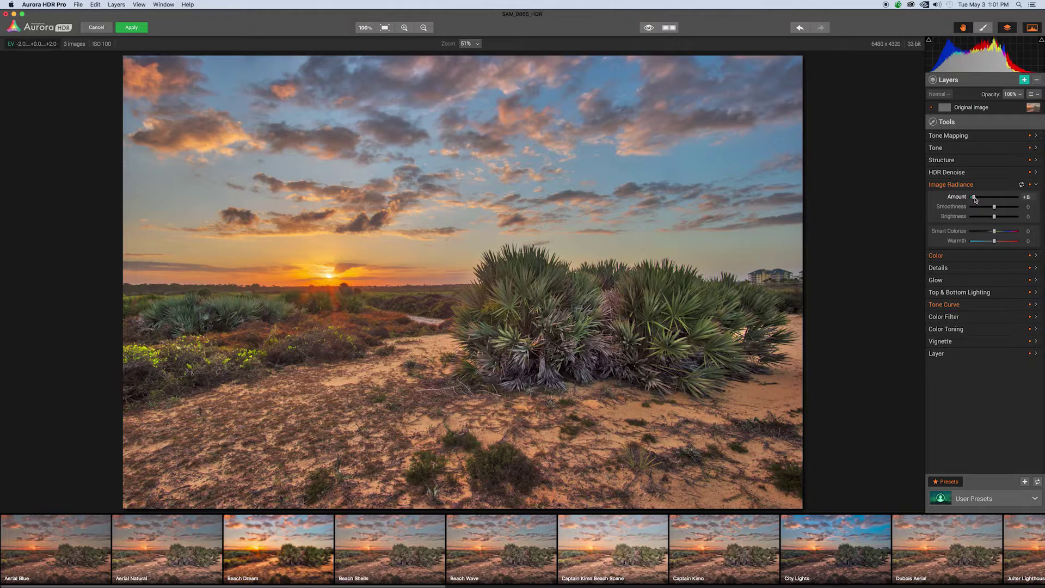
pyautogui.moveTo(973, 198); pyautogui.dragTo(1032, 205)
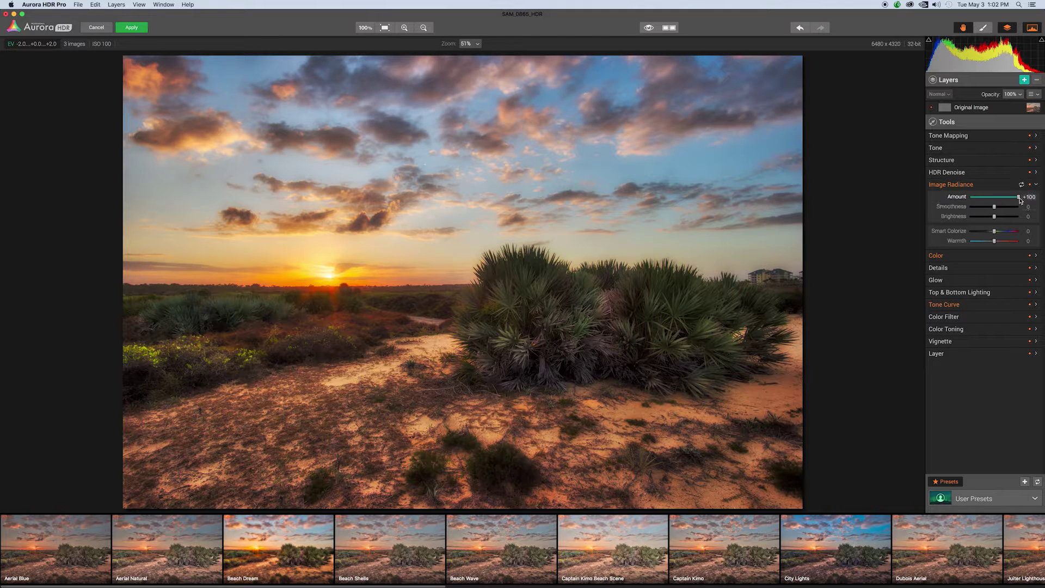
pyautogui.moveTo(1019, 200); pyautogui.dragTo(976, 206)
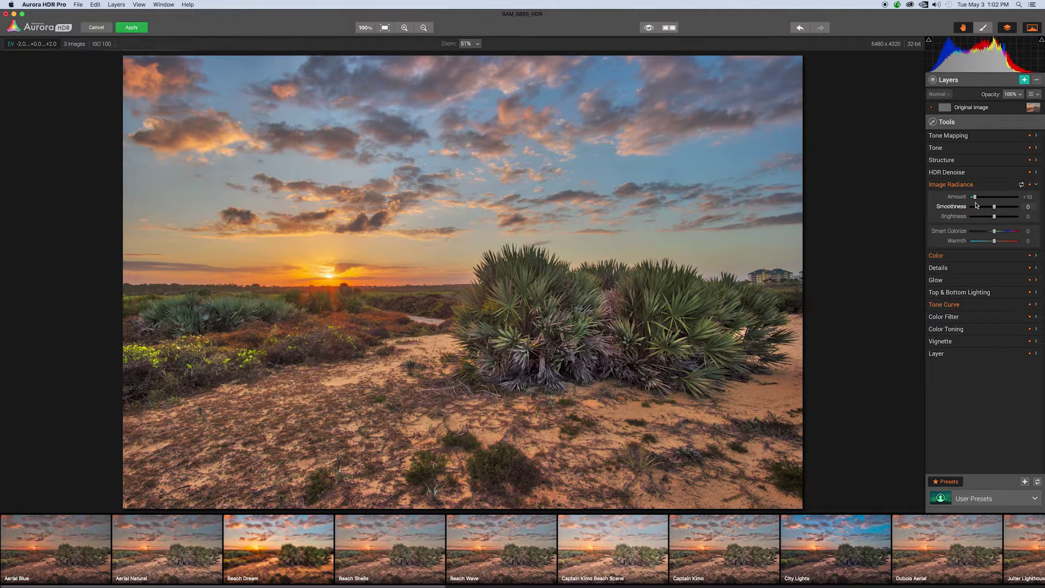
pyautogui.moveTo(976, 206); pyautogui.dragTo(978, 205)
pyautogui.moveTo(994, 209)
pyautogui.mouseDown()
pyautogui.moveTo(1021, 208)
pyautogui.moveTo(1002, 219)
pyautogui.mouseUp()
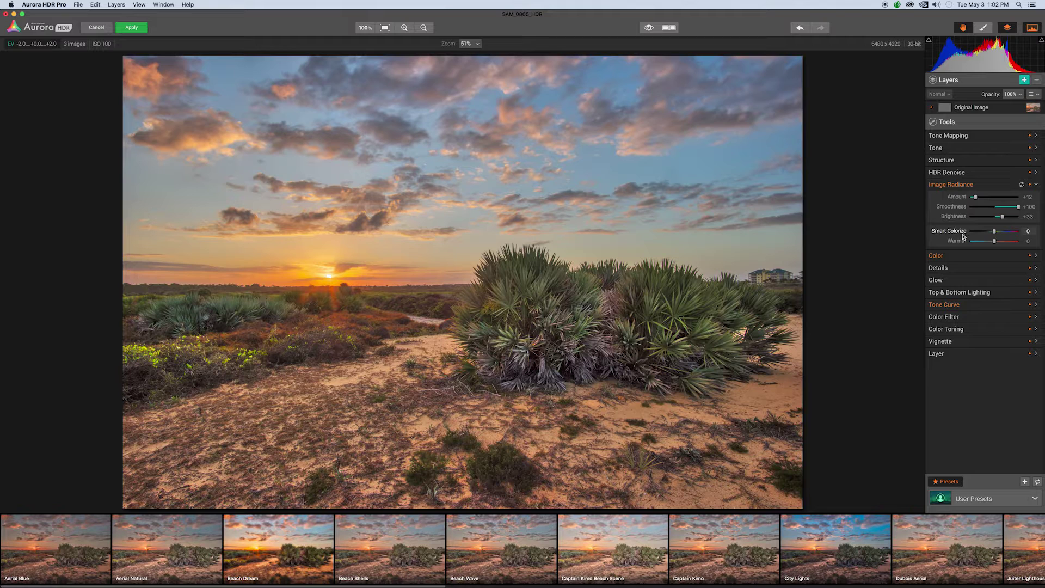
pyautogui.click(1035, 185)
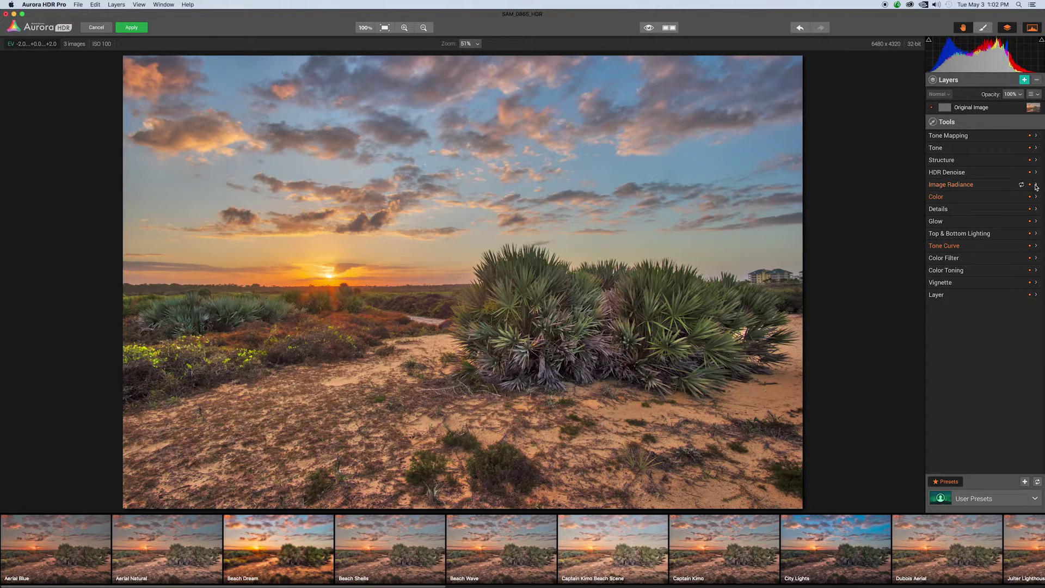
pyautogui.click(1036, 197)
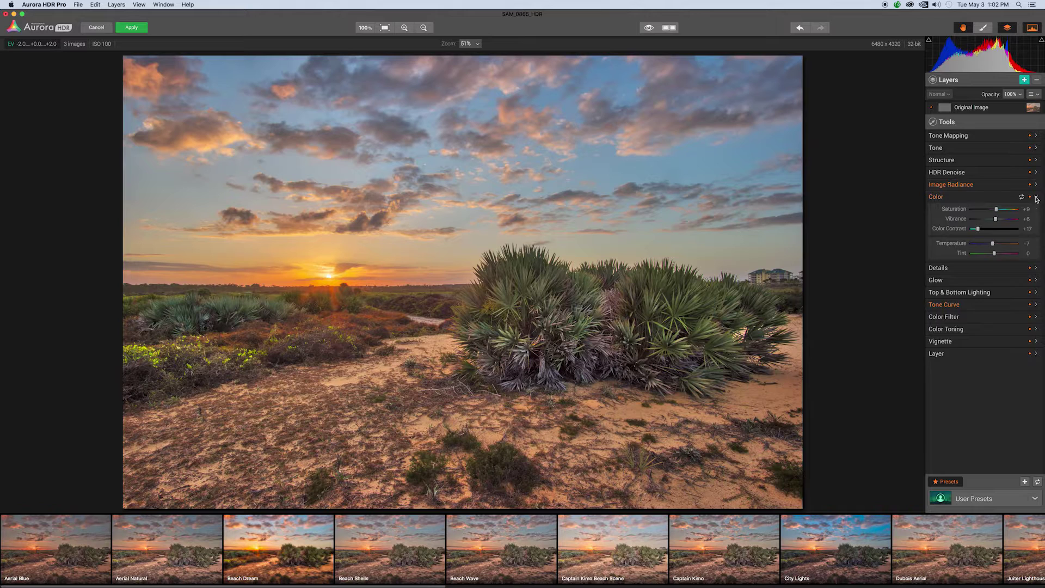
pyautogui.click(1035, 197)
pyautogui.click(1036, 210)
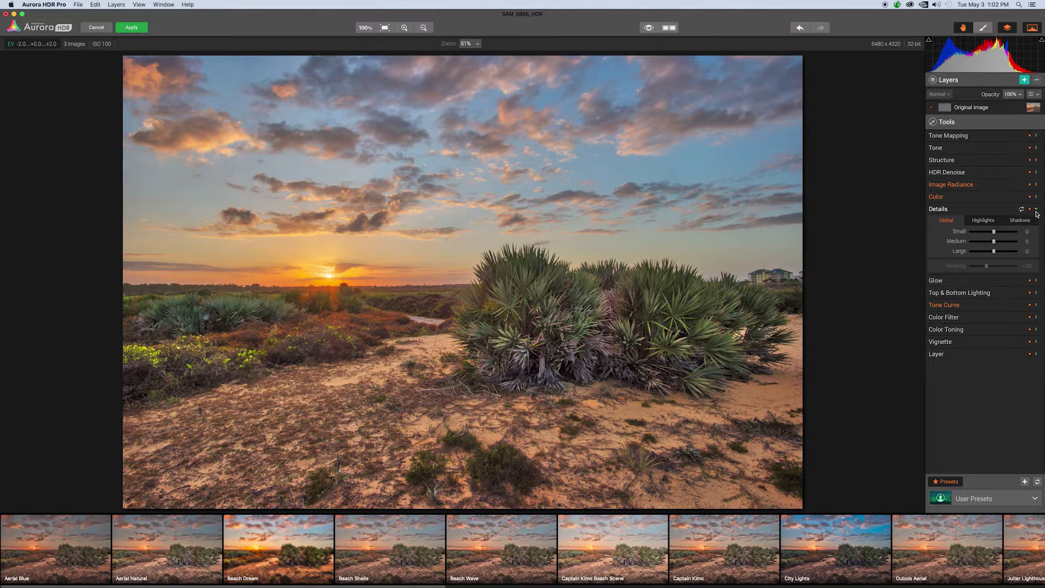
pyautogui.click(1035, 210)
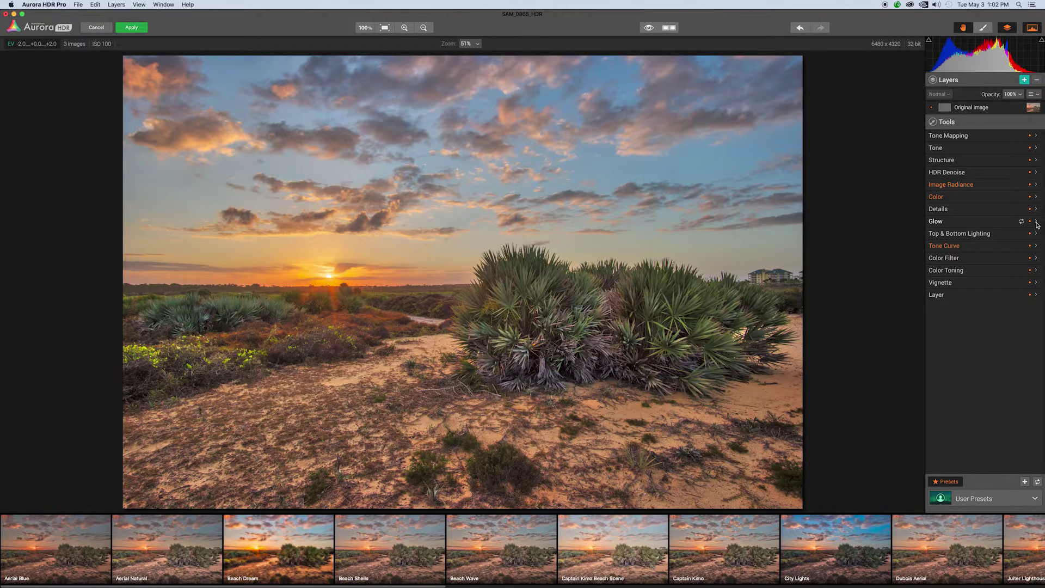
# Try a Glow Amount of +65 on the image and reset the amount to 0.
pyautogui.click(1036, 222)
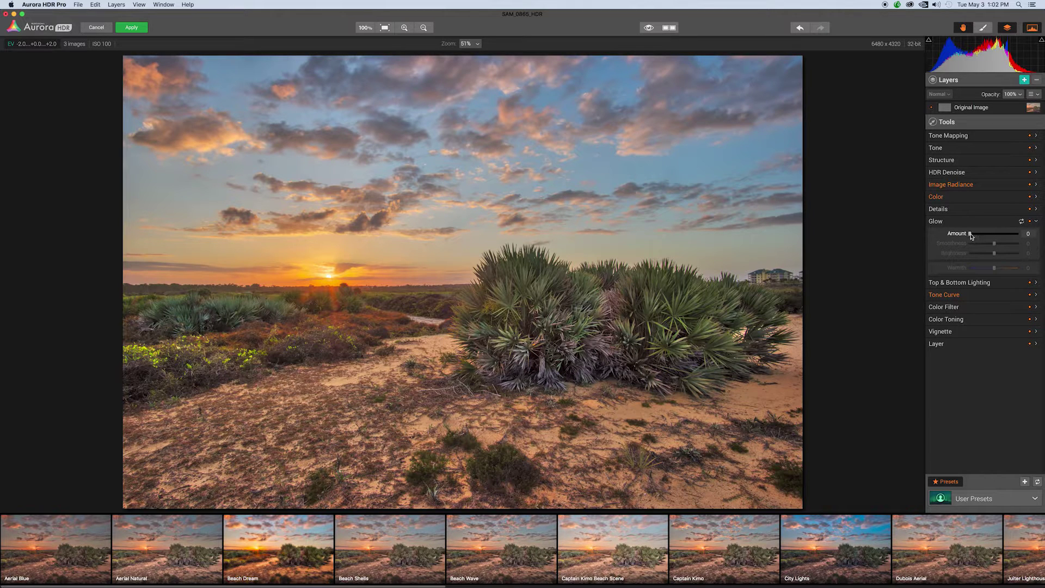
pyautogui.moveTo(971, 236); pyautogui.dragTo(1002, 236)
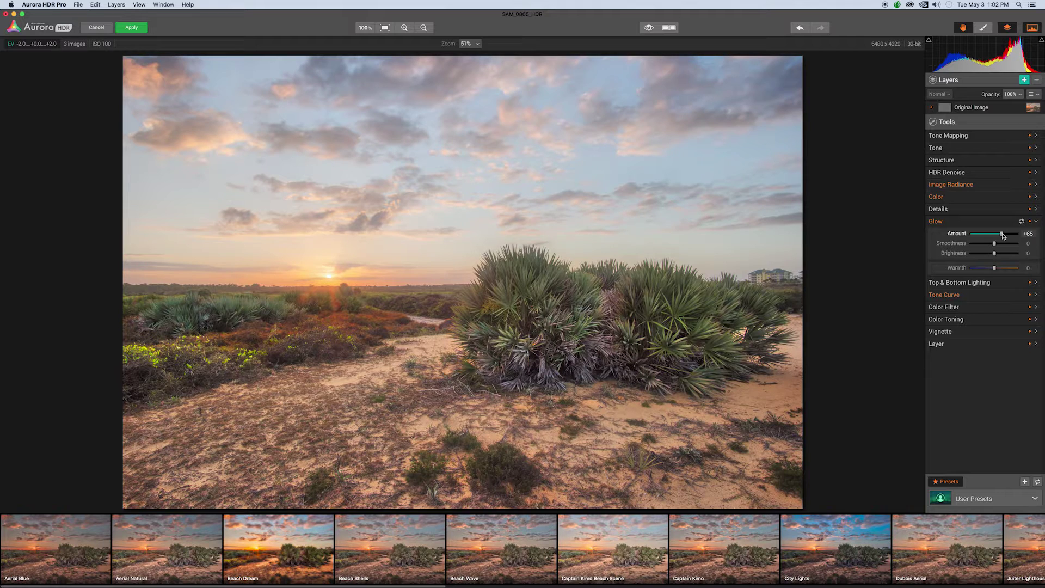
pyautogui.doubleClick(1003, 236)
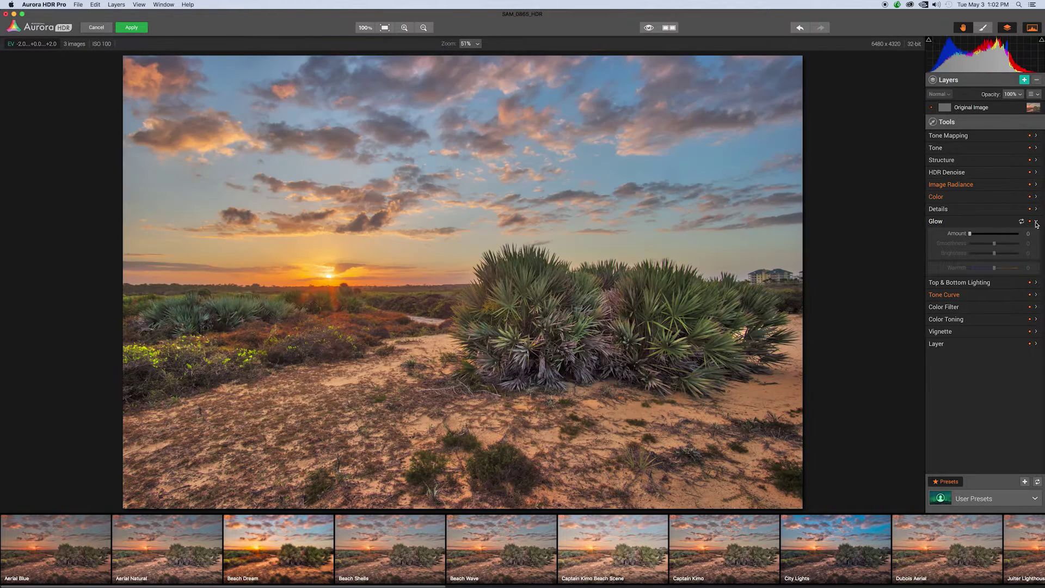
pyautogui.click(1035, 222)
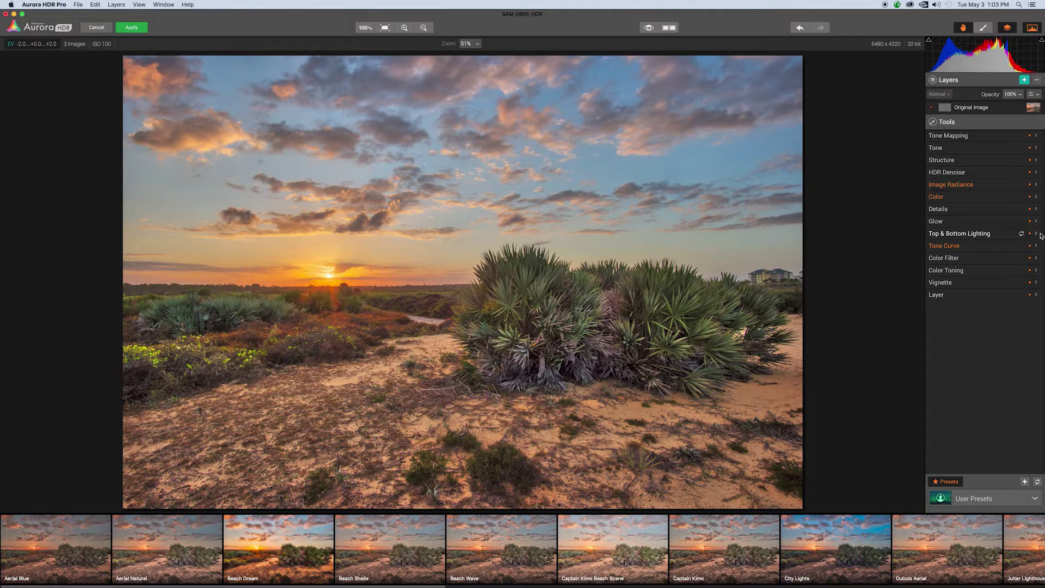
# Try darkening the sky and brightening the ground with Top & Bottom Lighting at Top -27 and Bottom +26, and reset the tool.
pyautogui.click(1036, 234)
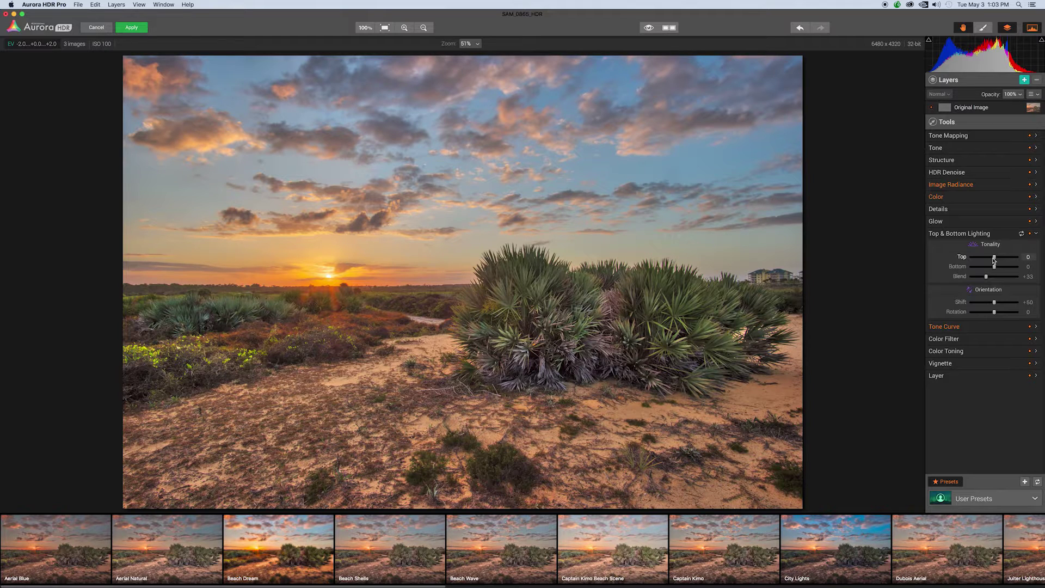
pyautogui.moveTo(994, 260); pyautogui.dragTo(975, 260)
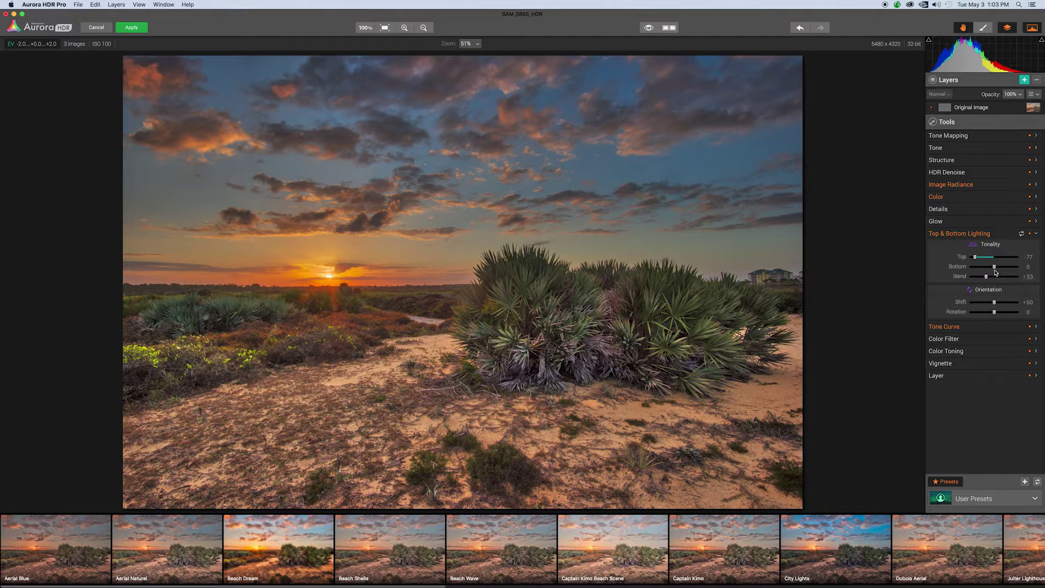
pyautogui.moveTo(995, 268); pyautogui.dragTo(1014, 270)
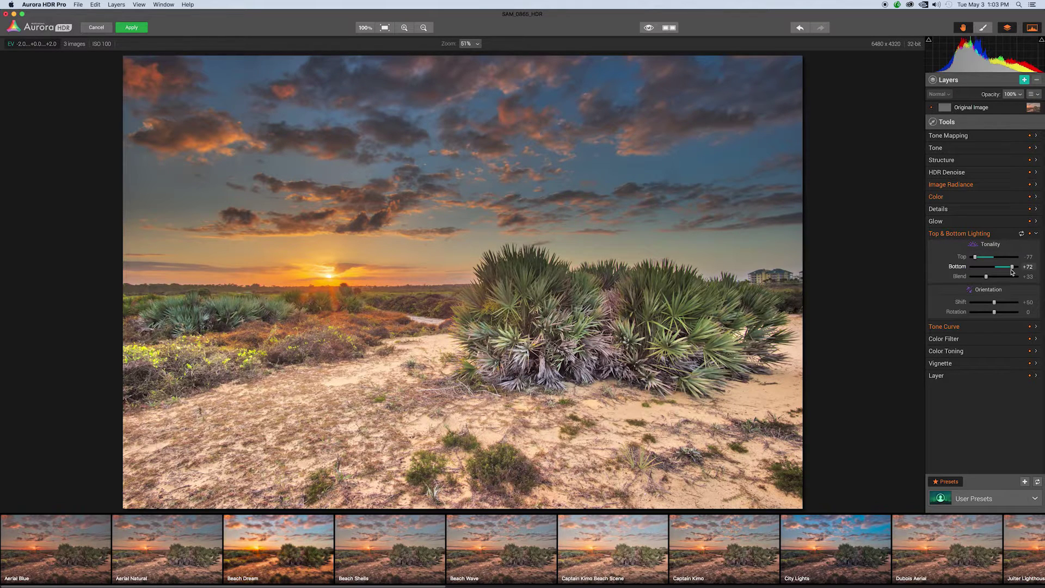
pyautogui.moveTo(1012, 271); pyautogui.dragTo(988, 259)
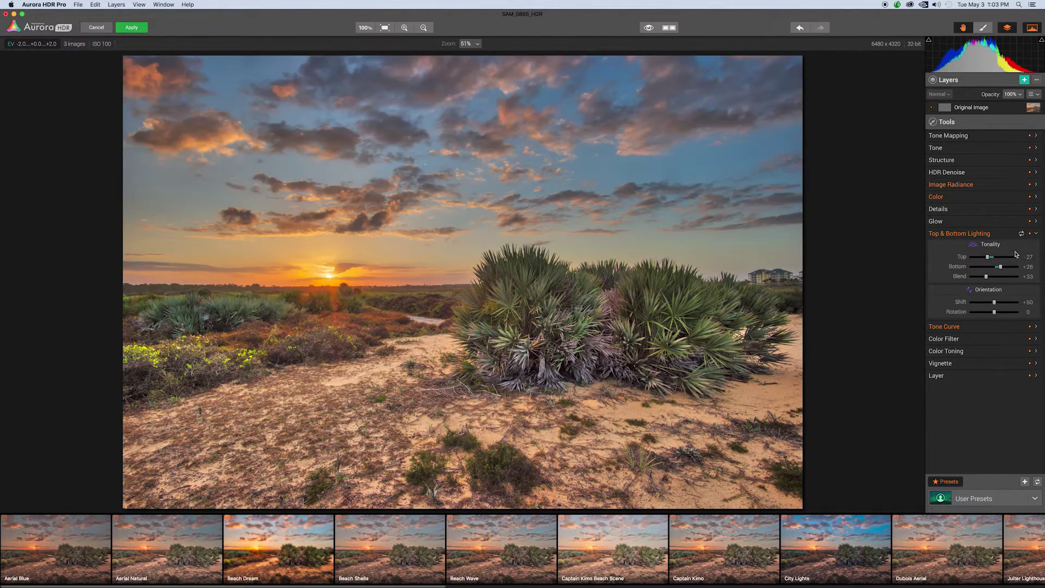
pyautogui.click(1021, 234)
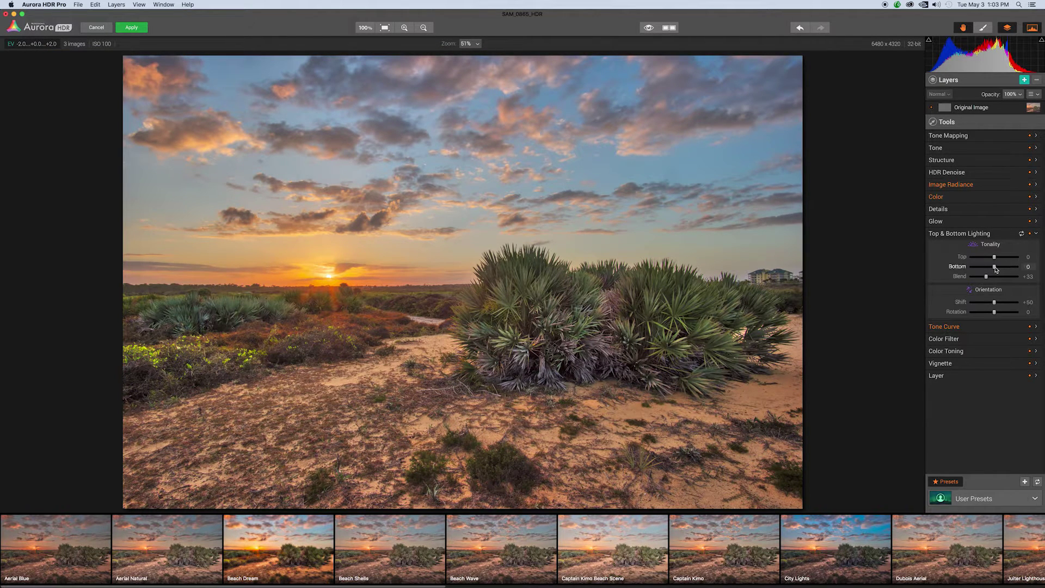
# Set the Bottom tonality of Top & Bottom Lighting to +11 and try slight Blend, Shift and Rotation adjustments.
pyautogui.moveTo(995, 271); pyautogui.dragTo(999, 273)
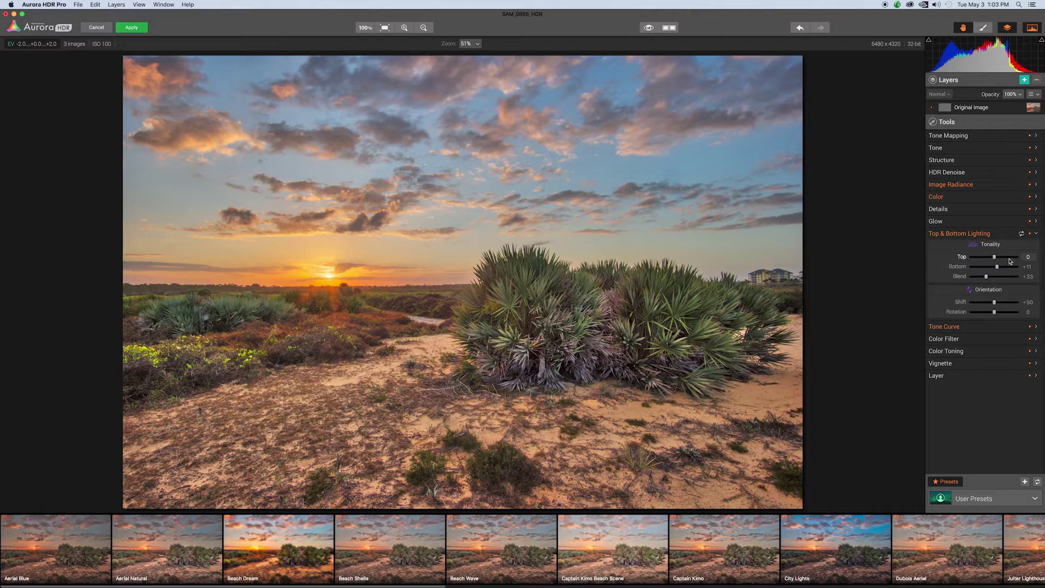
pyautogui.moveTo(987, 278)
pyautogui.mouseDown()
pyautogui.moveTo(1001, 280)
pyautogui.moveTo(981, 280)
pyautogui.moveTo(990, 281)
pyautogui.mouseUp()
pyautogui.moveTo(994, 302); pyautogui.dragTo(993, 309)
pyautogui.moveTo(993, 315); pyautogui.dragTo(994, 315)
pyautogui.click(1036, 234)
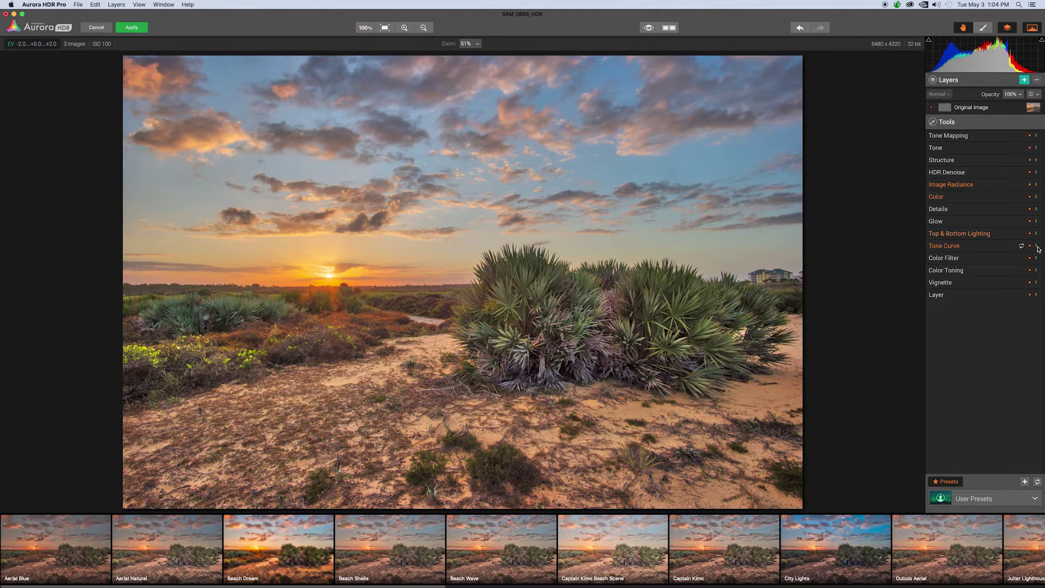
pyautogui.click(1037, 246)
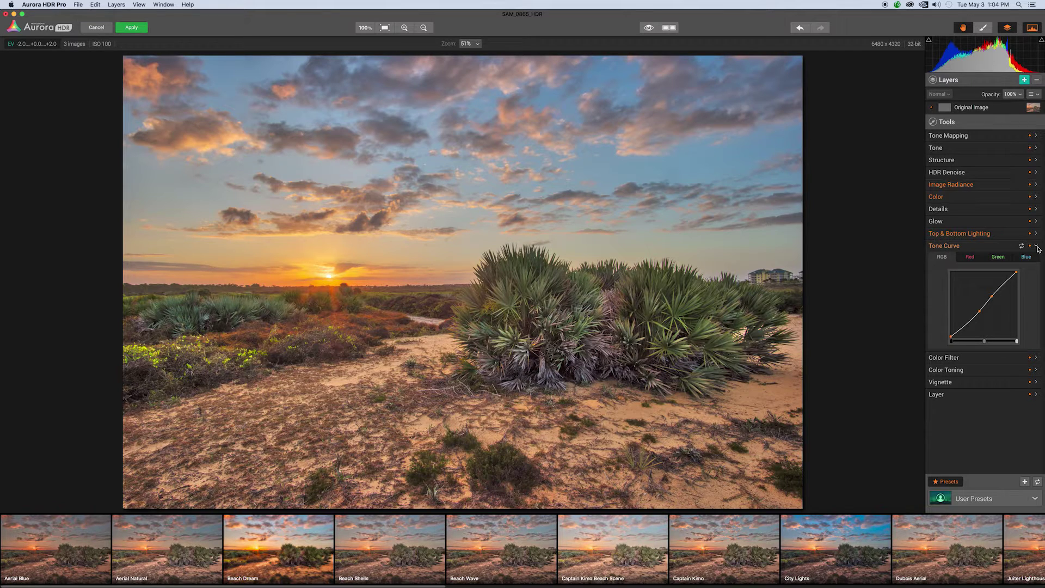
pyautogui.click(1036, 246)
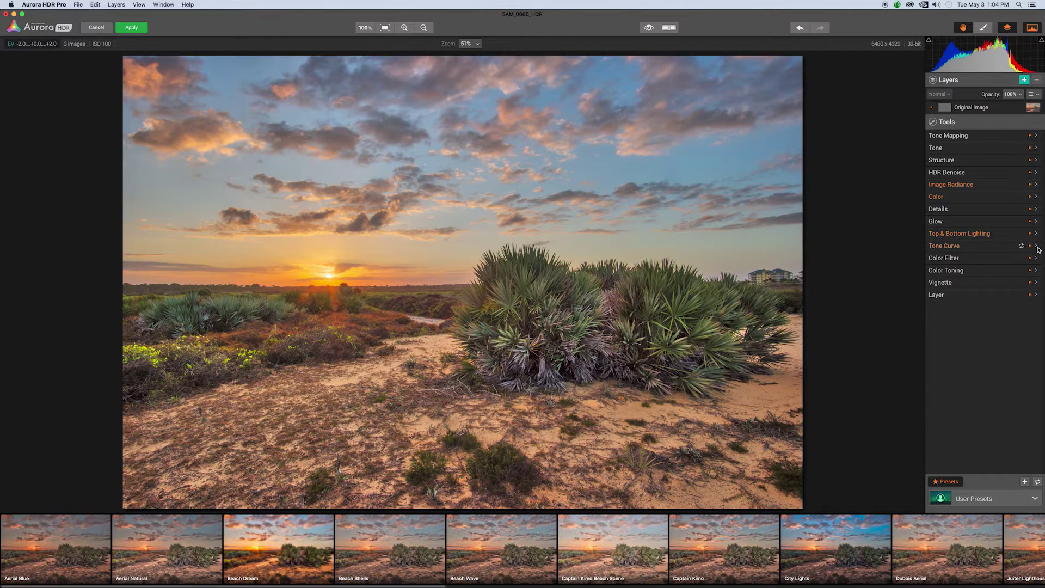
# Set the Color Filter's Blue Saturation to +54, try small Yellow and Red shifts, and return Red to 0.
pyautogui.click(1036, 259)
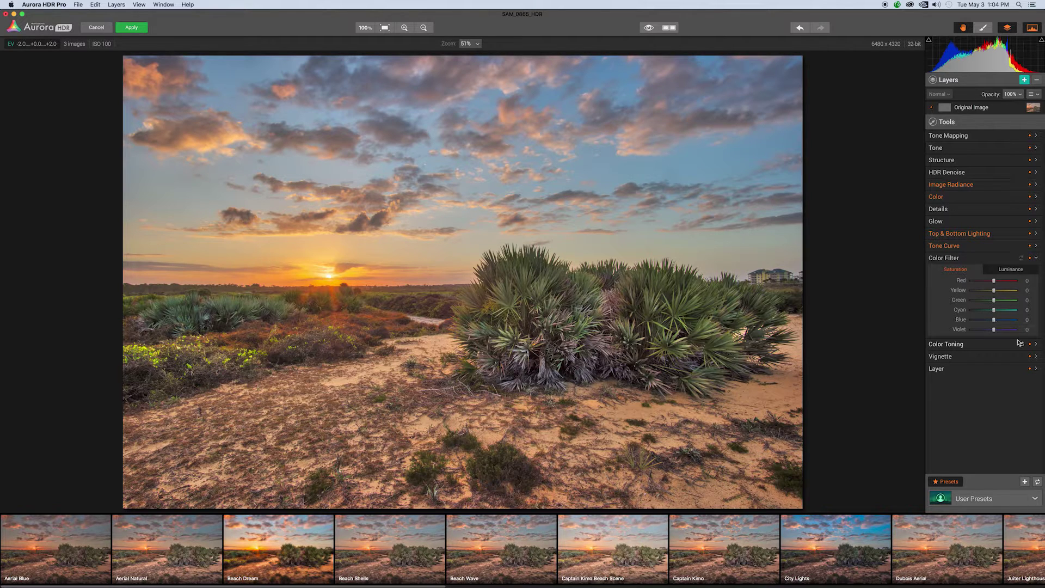
pyautogui.moveTo(994, 323); pyautogui.dragTo(1008, 322)
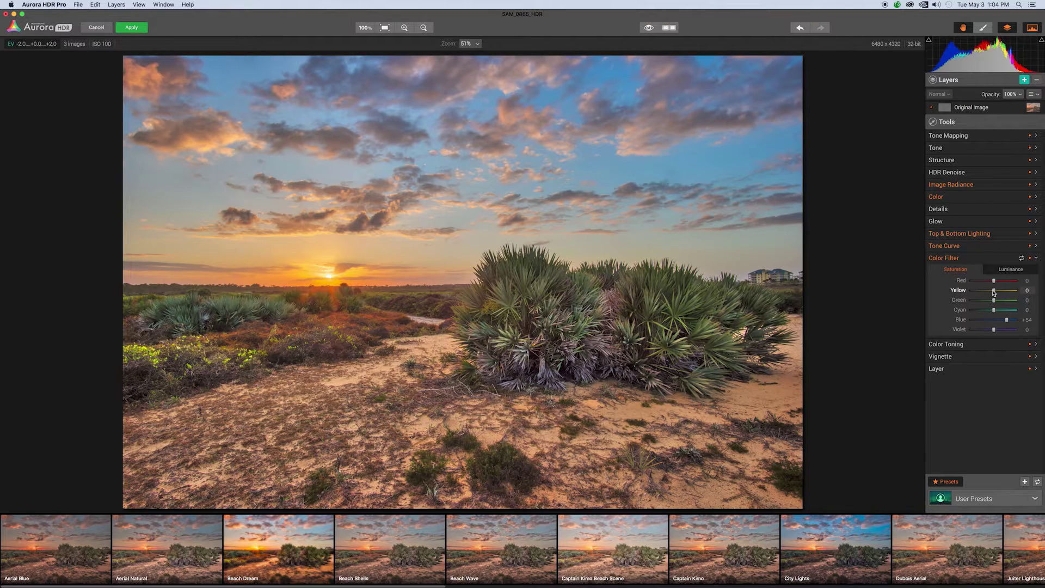
pyautogui.moveTo(993, 293); pyautogui.dragTo(994, 297)
pyautogui.moveTo(994, 282); pyautogui.dragTo(996, 286)
pyautogui.moveTo(995, 286); pyautogui.dragTo(994, 288)
pyautogui.click(1029, 281)
pyautogui.write('0')
pyautogui.press('Return')
# Lower the Color Filter's Blue Luminance to about -31 and raise its Green Luminance.
pyautogui.click(1009, 270)
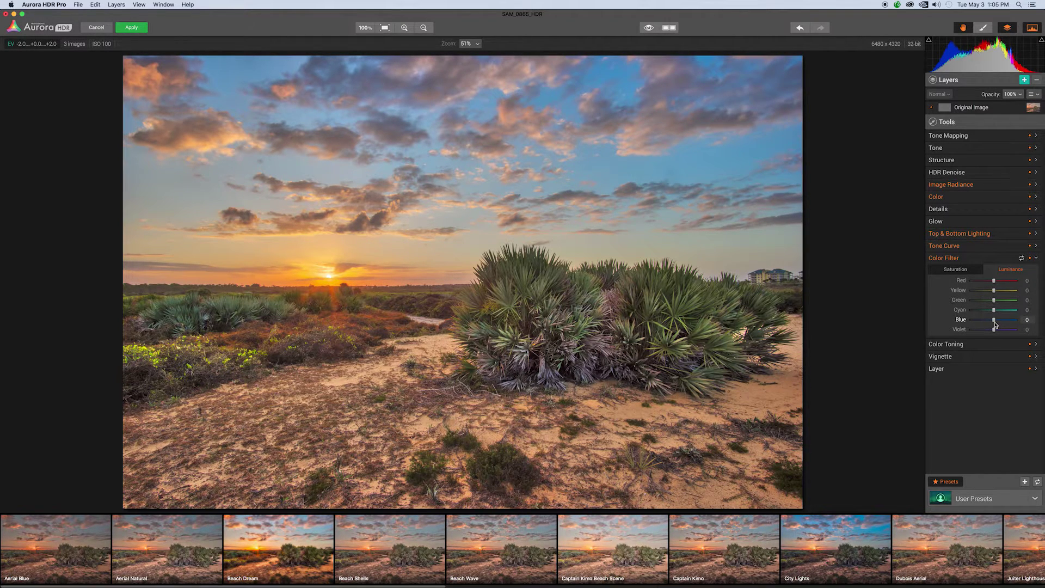
pyautogui.moveTo(994, 322); pyautogui.dragTo(987, 326)
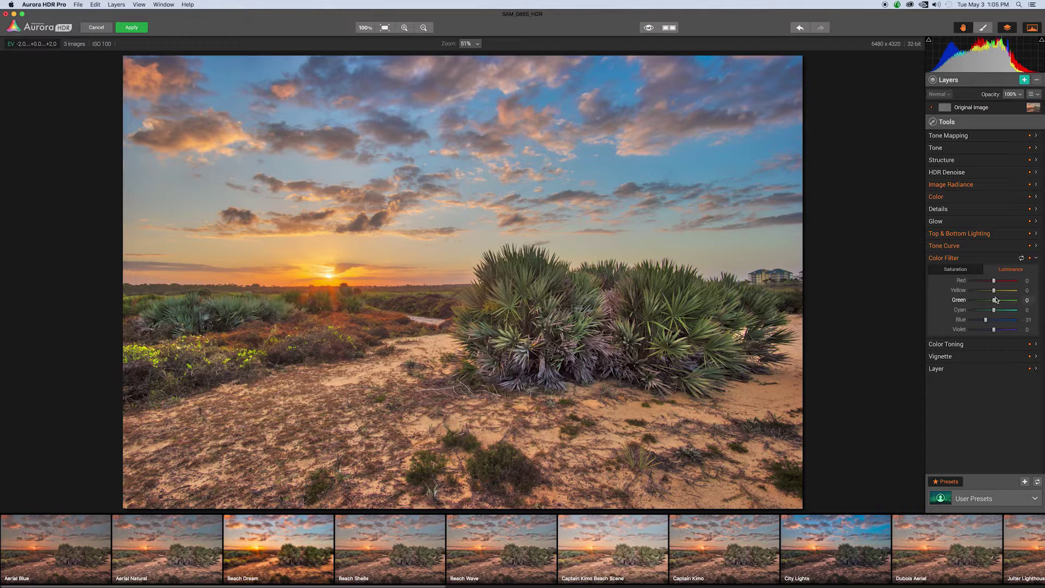
pyautogui.moveTo(985, 319); pyautogui.dragTo(984, 322)
pyautogui.moveTo(995, 303); pyautogui.dragTo(1002, 305)
pyautogui.click(1036, 259)
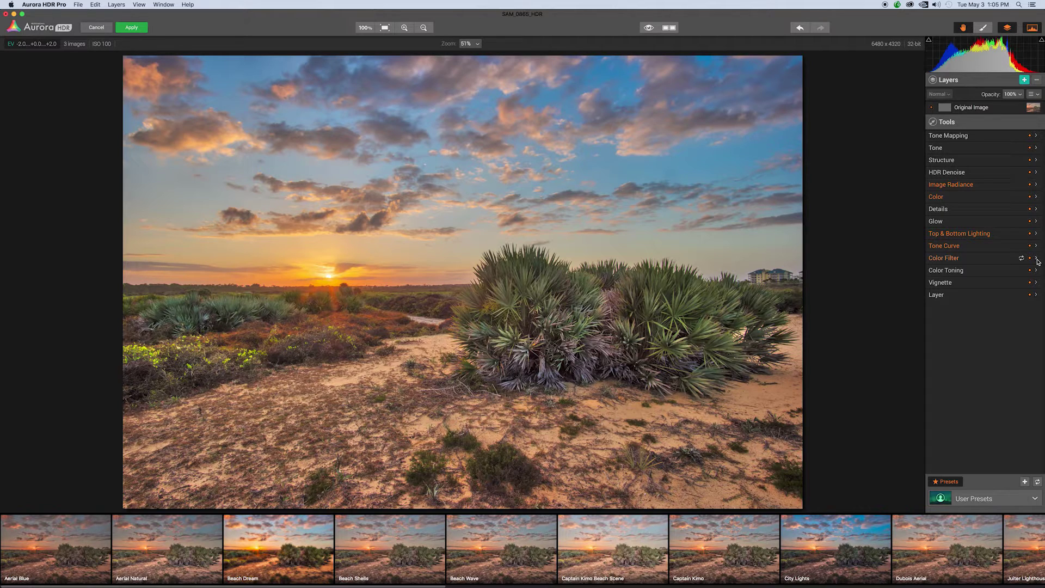
# Try the first five Color Toning presets on the image and reset Color Toning to its defaults.
pyautogui.click(1036, 271)
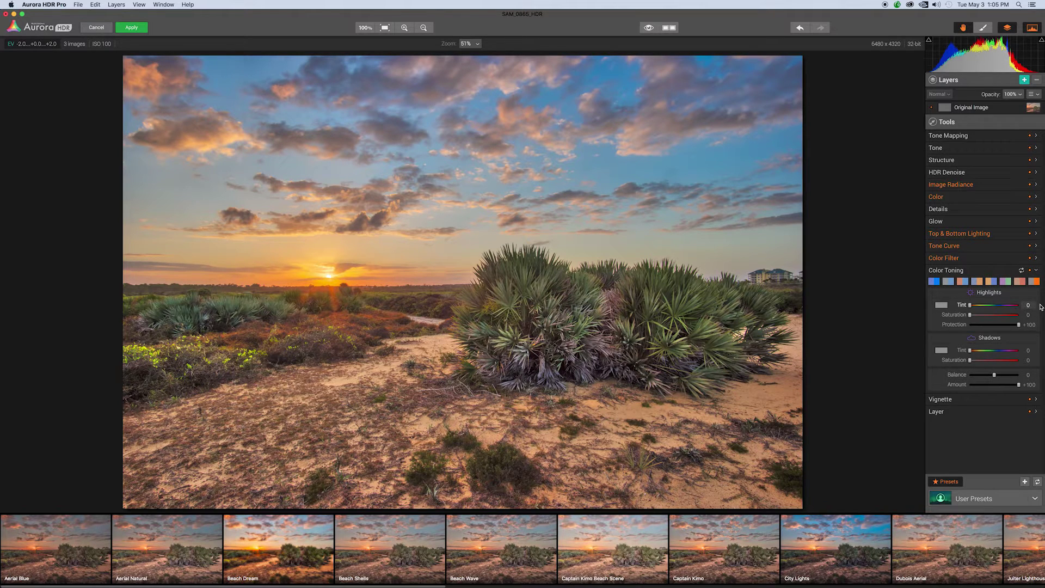
pyautogui.click(936, 284)
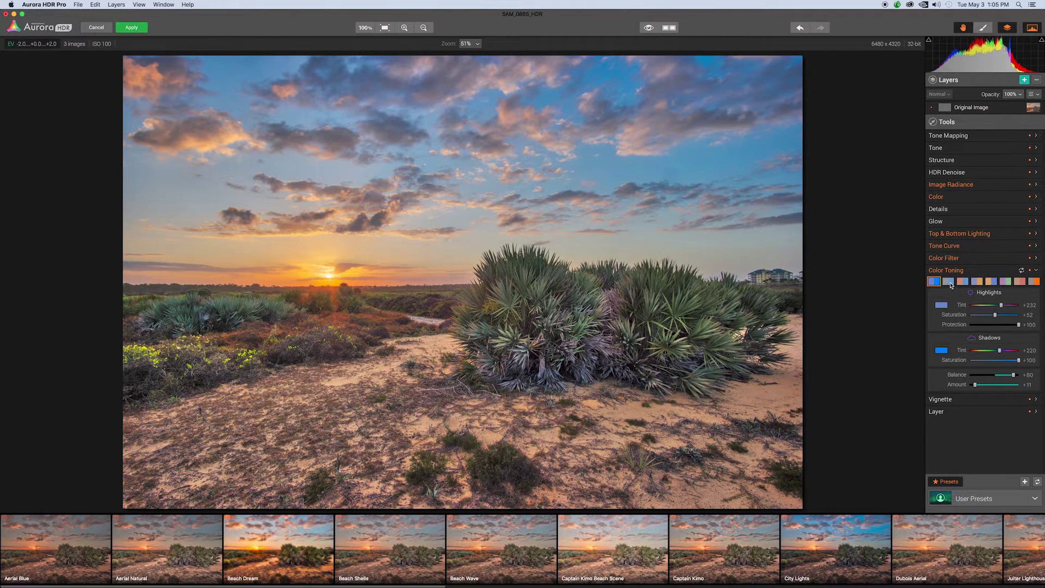
pyautogui.click(950, 282)
pyautogui.click(967, 283)
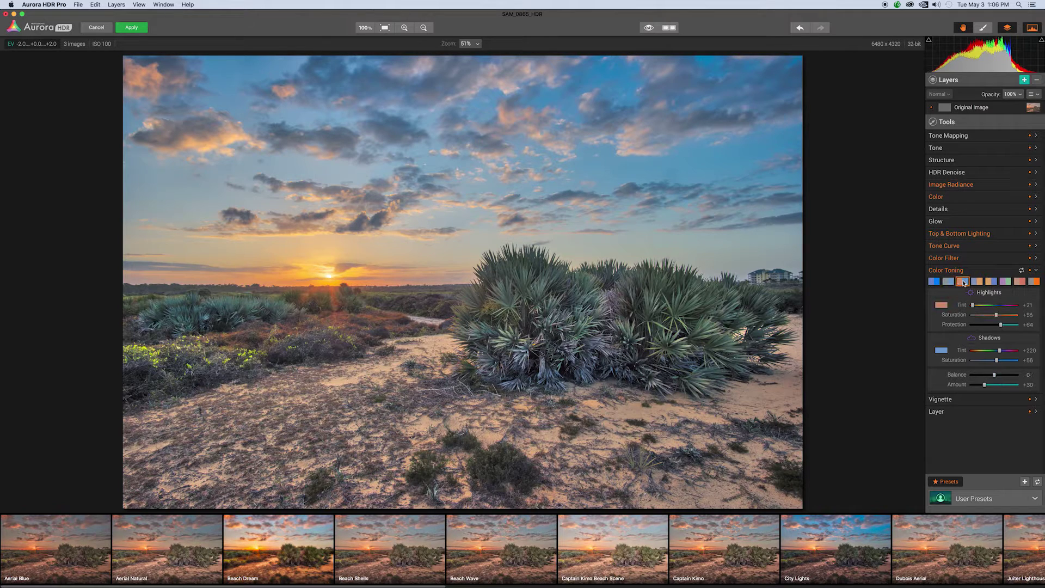
pyautogui.click(976, 282)
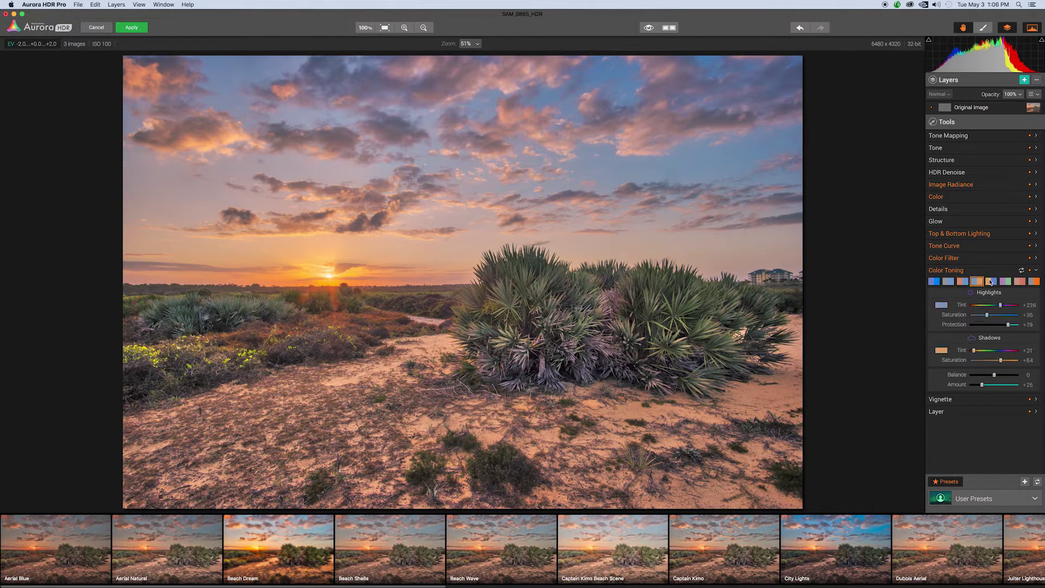
pyautogui.click(989, 282)
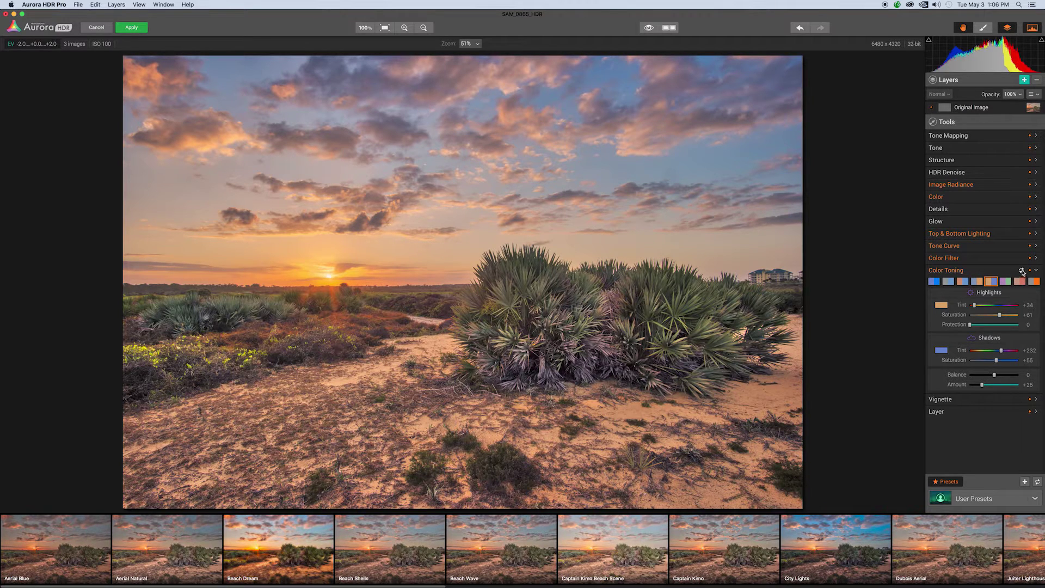
pyautogui.click(1022, 271)
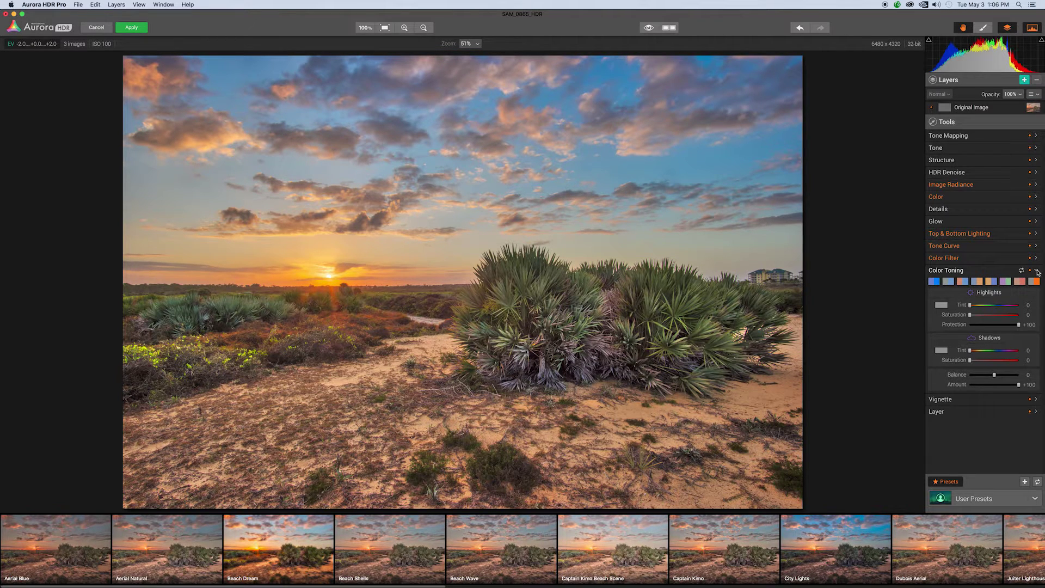
pyautogui.click(1037, 270)
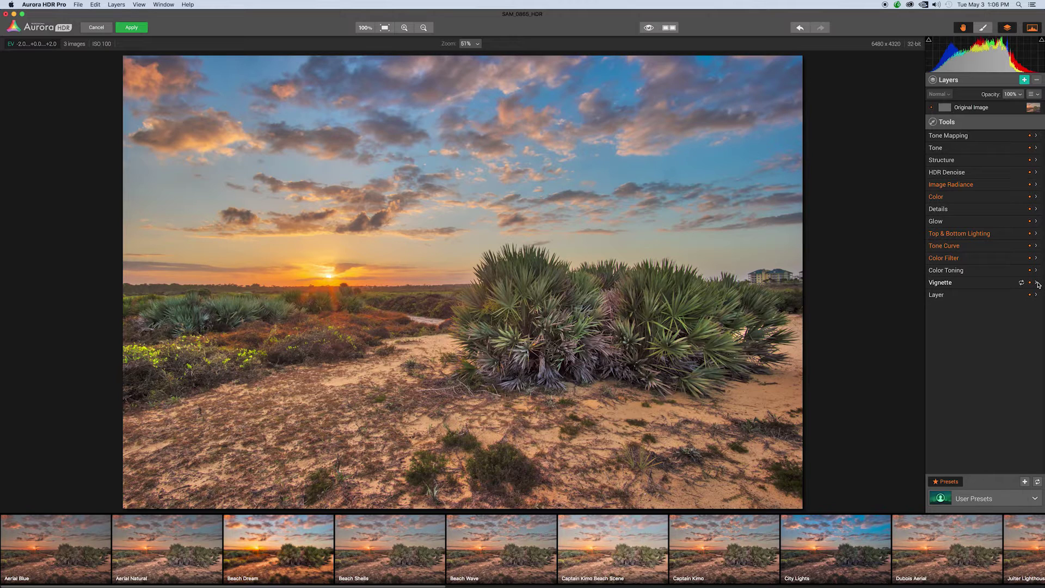
# Try Vignette Amounts of -95 and -32 on the image and reset the vignette.
pyautogui.click(1036, 282)
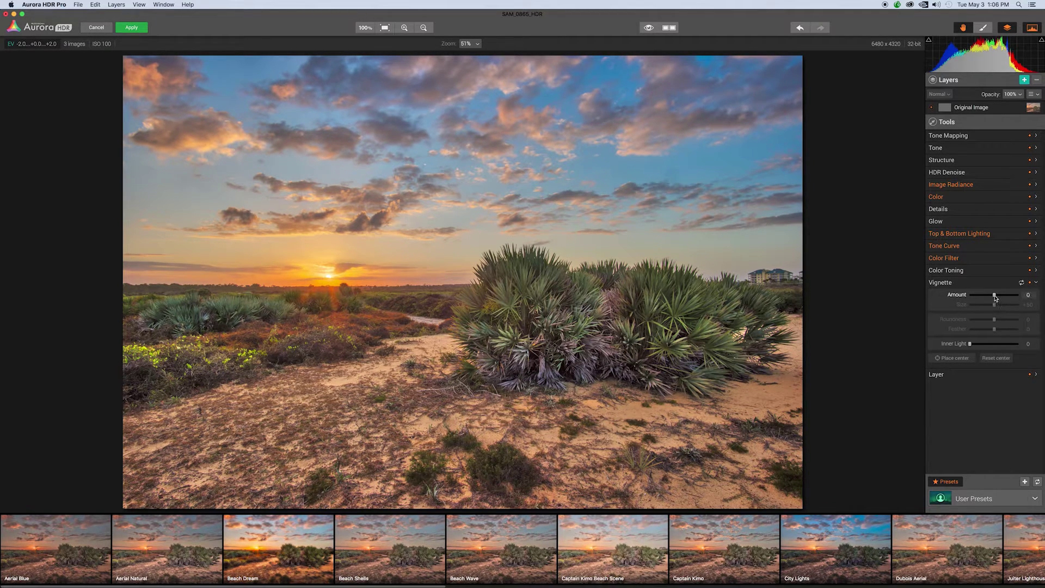
pyautogui.moveTo(995, 298); pyautogui.dragTo(972, 296)
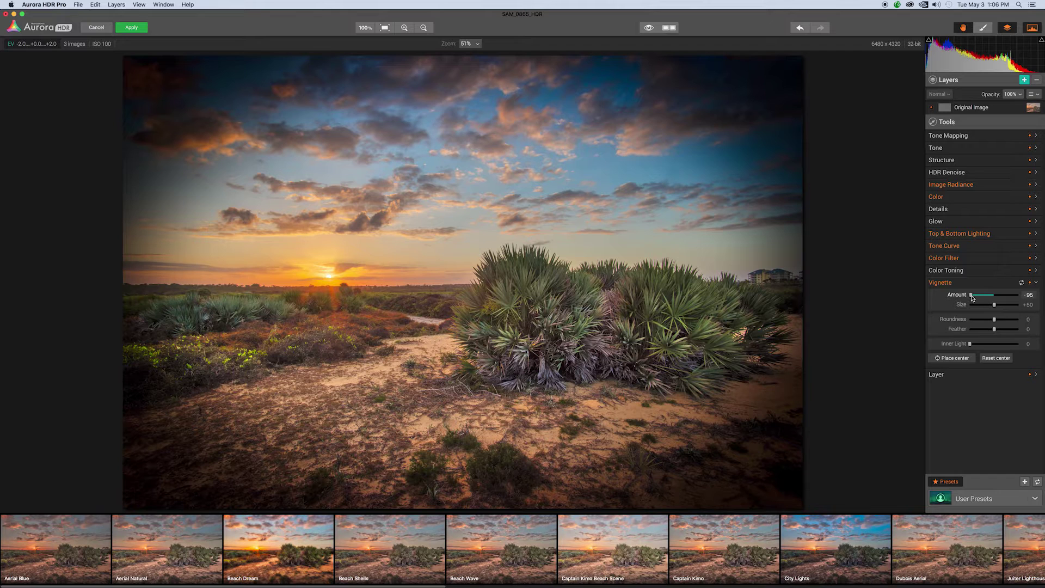
pyautogui.moveTo(972, 297); pyautogui.dragTo(986, 297)
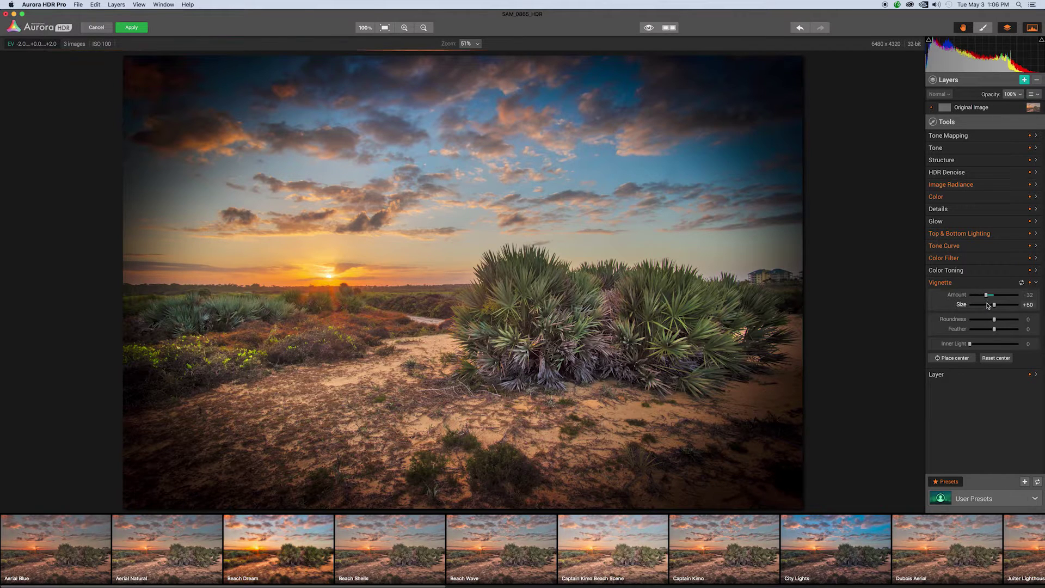
pyautogui.click(1021, 282)
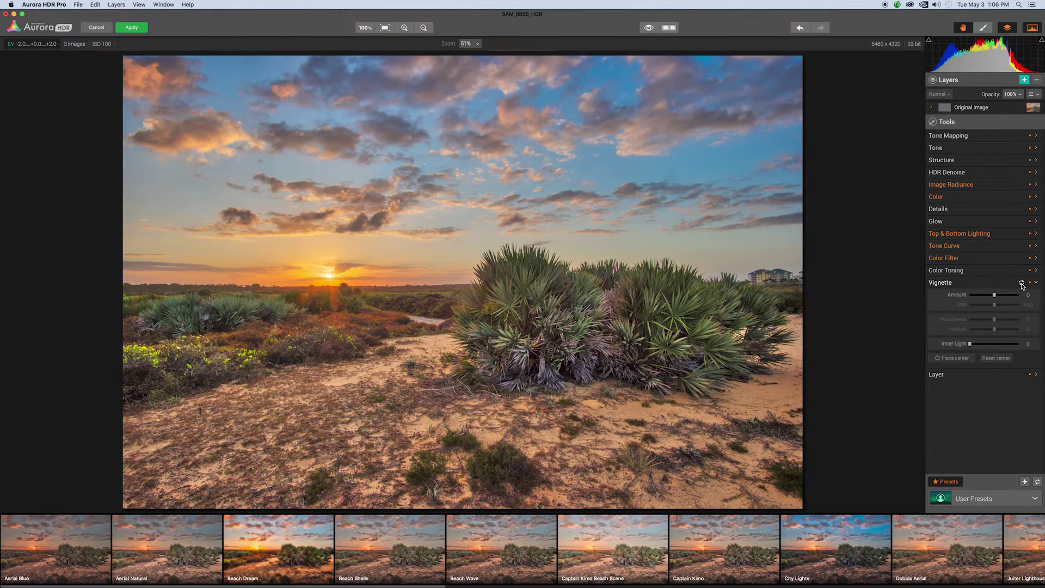
pyautogui.click(1036, 283)
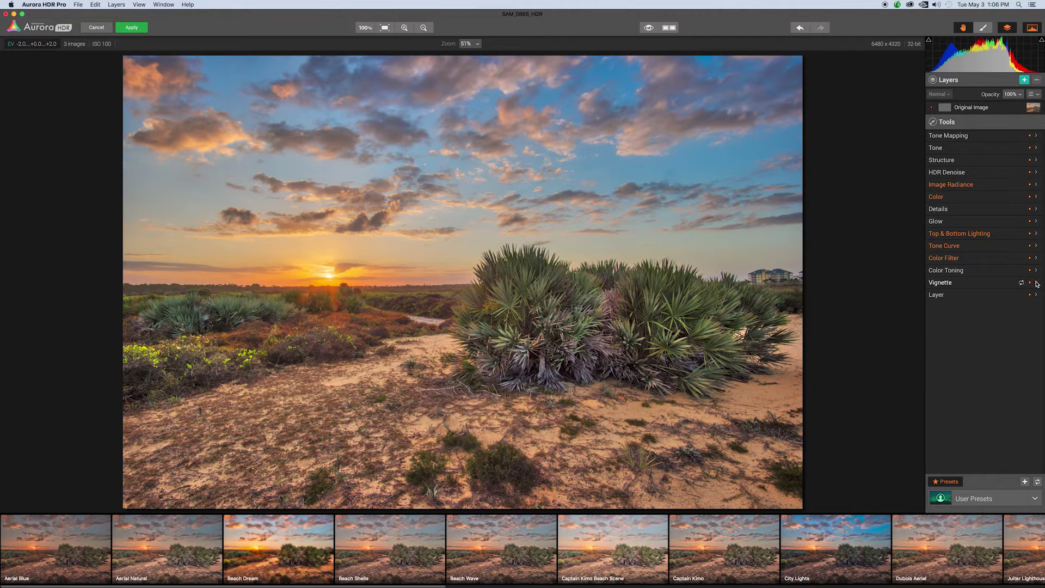
# Try Layer Opacity values of 0 and 49 on the Original Image layer and reset it to 100.
pyautogui.click(1036, 296)
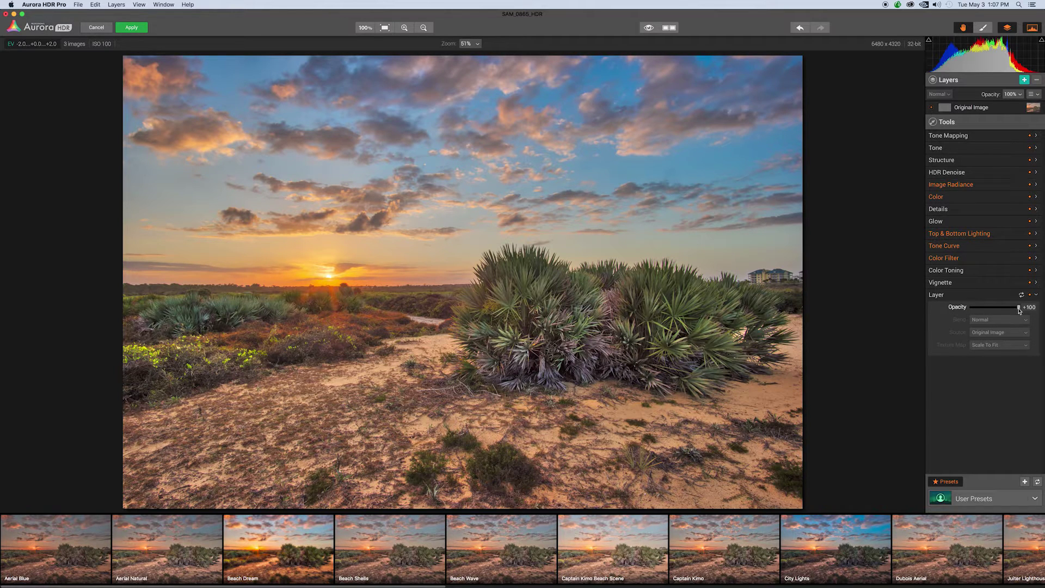
pyautogui.moveTo(1017, 310); pyautogui.dragTo(971, 311)
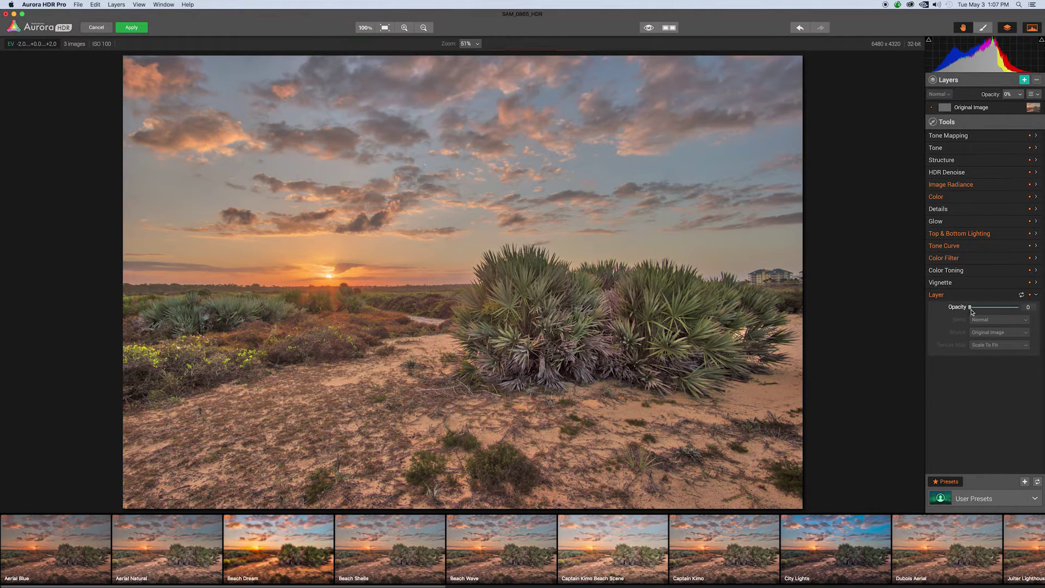
pyautogui.moveTo(971, 311); pyautogui.dragTo(995, 315)
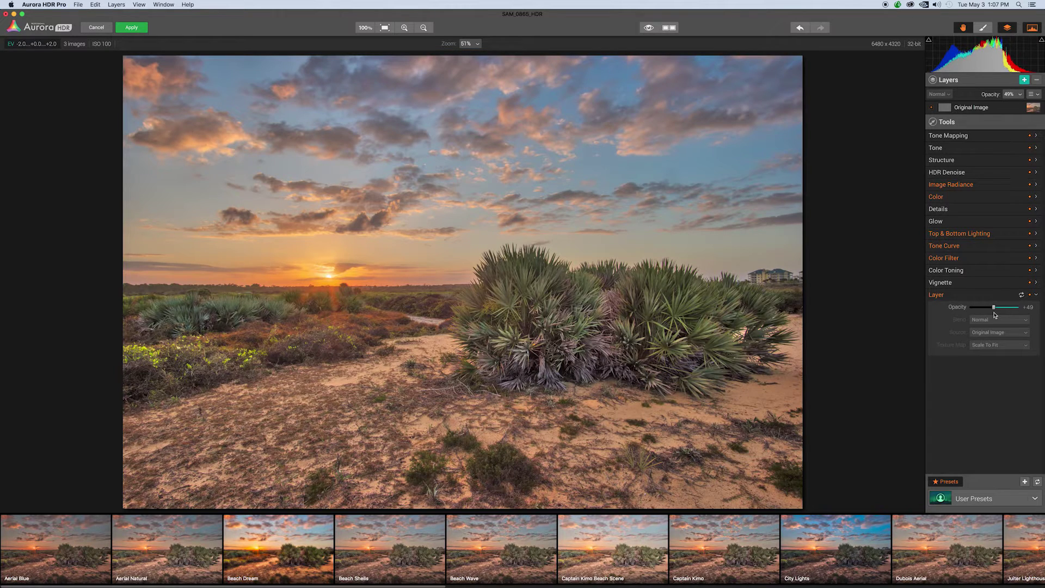
pyautogui.doubleClick(994, 308)
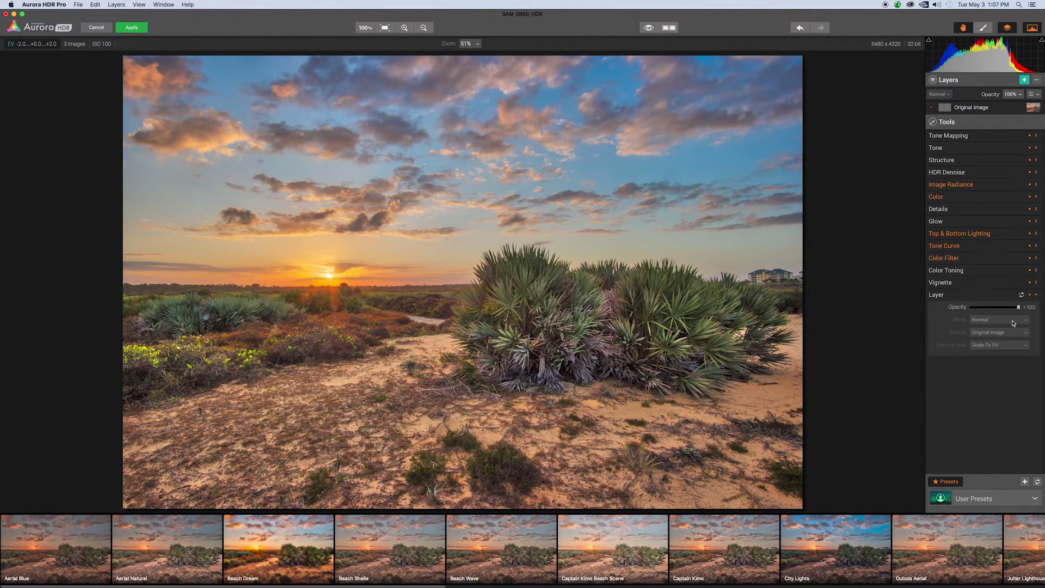
pyautogui.click(1036, 296)
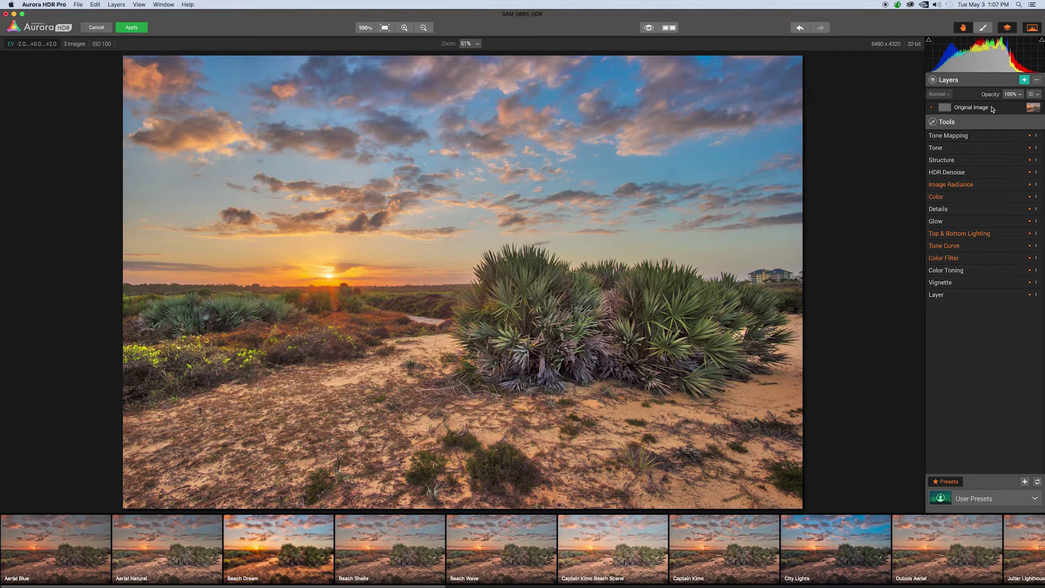
# Add a new layer above the Original Image and apply the Beach Dream preset to it.
pyautogui.click(1023, 81)
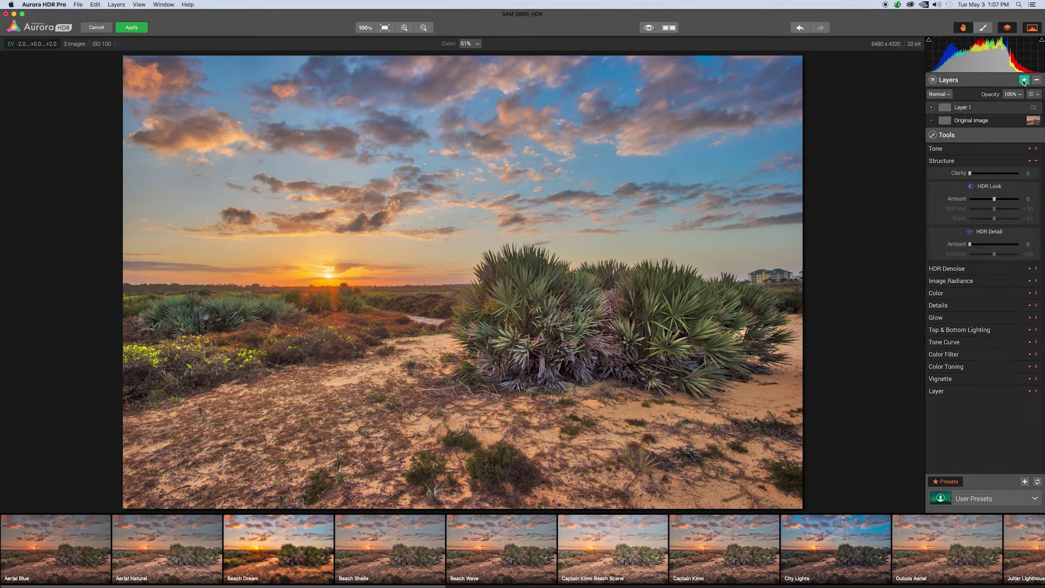
pyautogui.doubleClick(1018, 109)
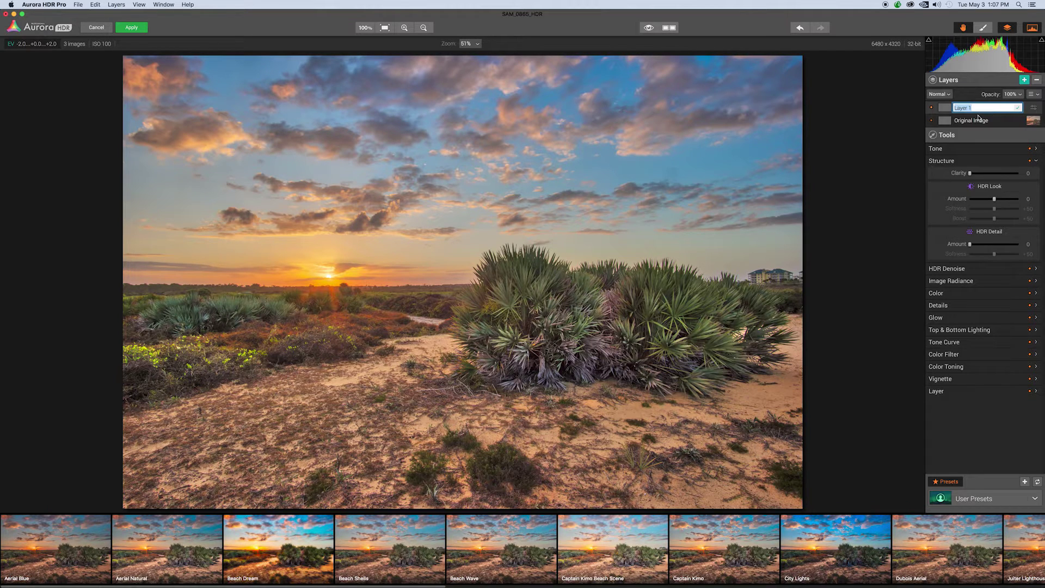
pyautogui.press('Return')
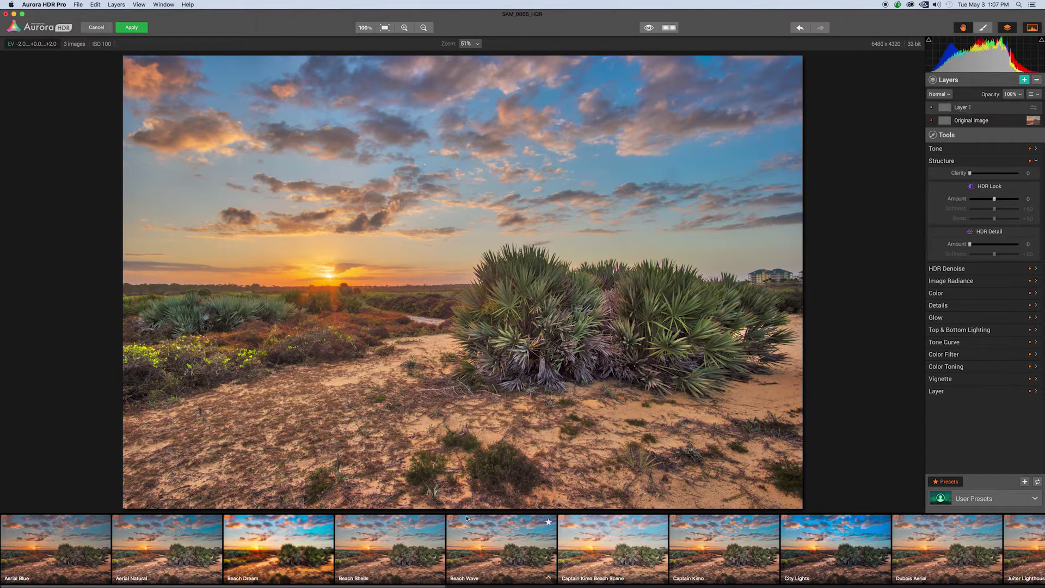
pyautogui.click(254, 558)
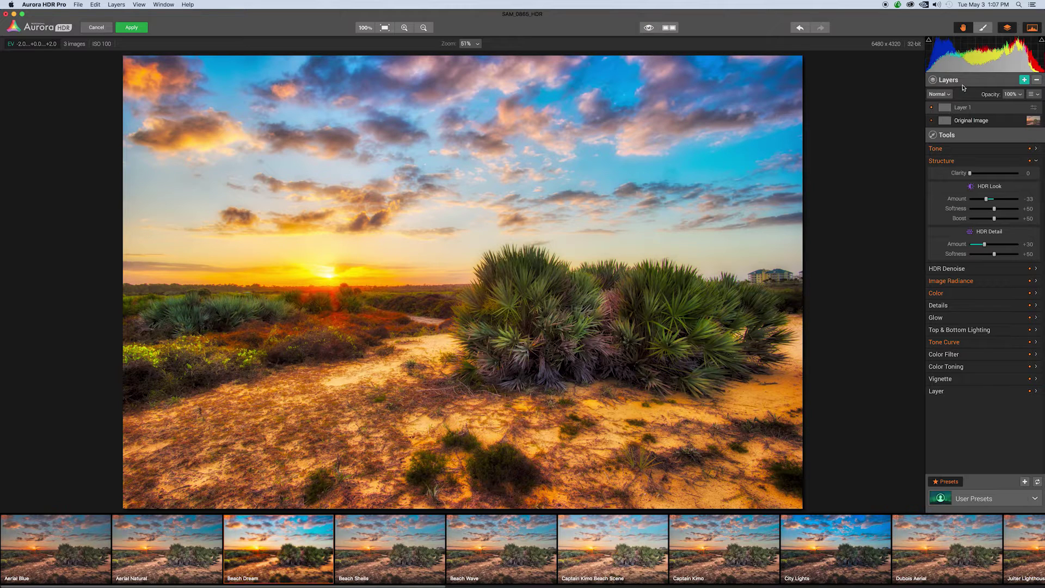
# Paint a mask on Layer 1 so its effect covers only the sky, and compare the image with the layer hidden.
pyautogui.click(982, 28)
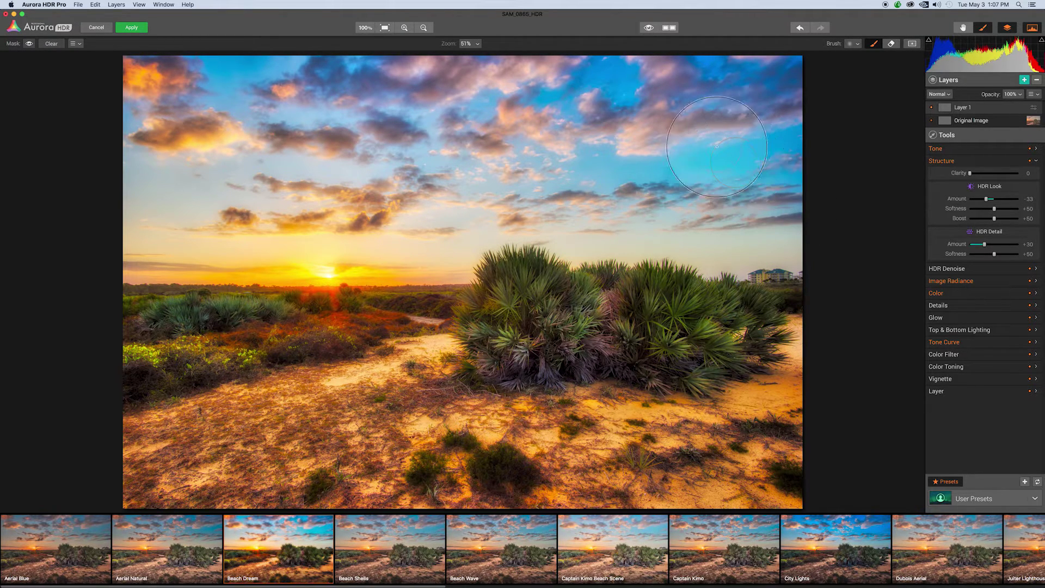
pyautogui.press('super+BackSpace')
pyautogui.moveTo(202, 166)
pyautogui.mouseDown()
pyautogui.moveTo(415, 191)
pyautogui.moveTo(758, 200)
pyautogui.mouseUp()
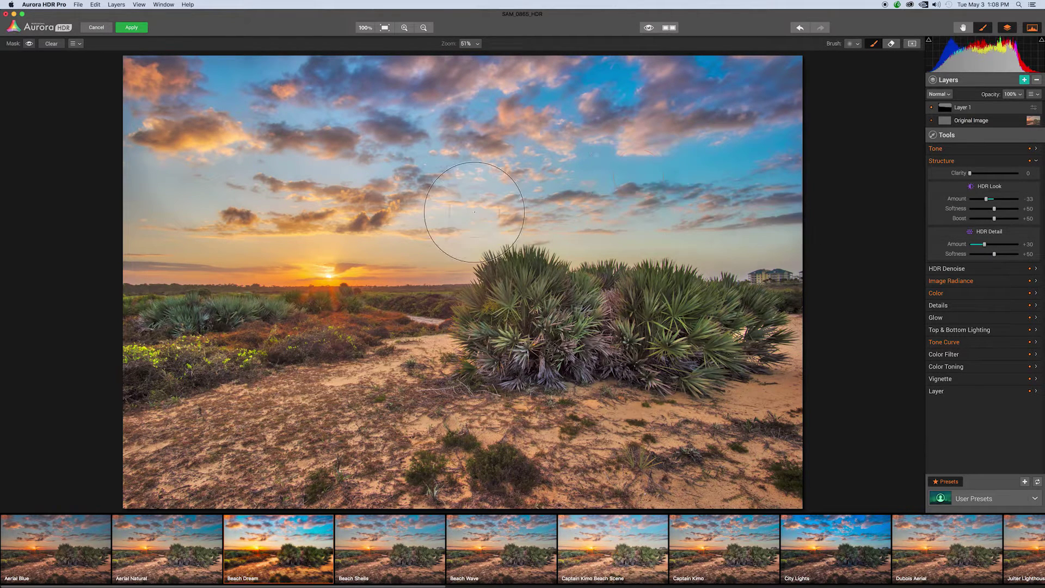
pyautogui.moveTo(426, 214)
pyautogui.mouseDown()
pyautogui.moveTo(233, 256)
pyautogui.moveTo(124, 226)
pyautogui.mouseUp()
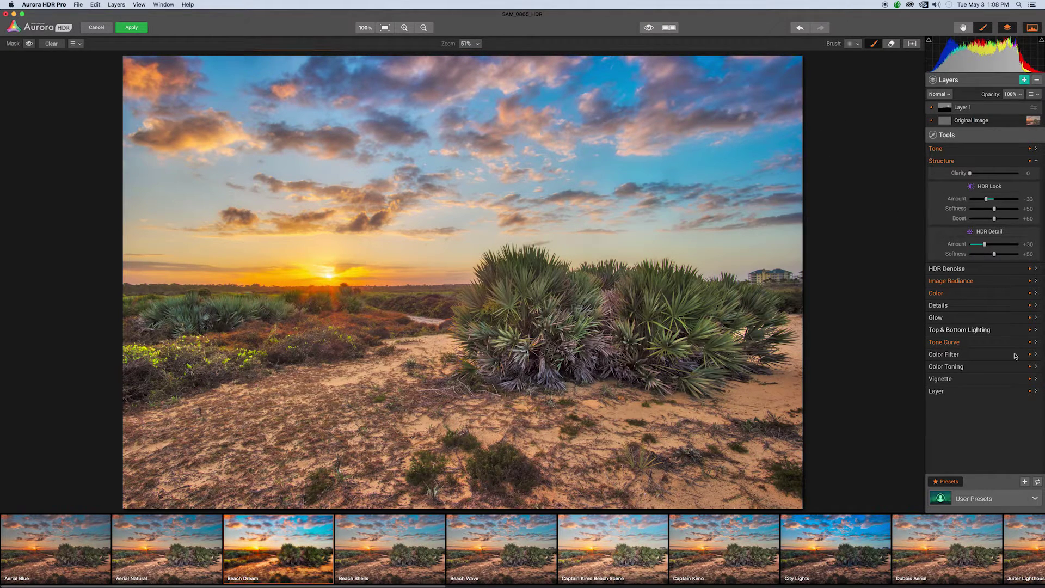
pyautogui.click(931, 109)
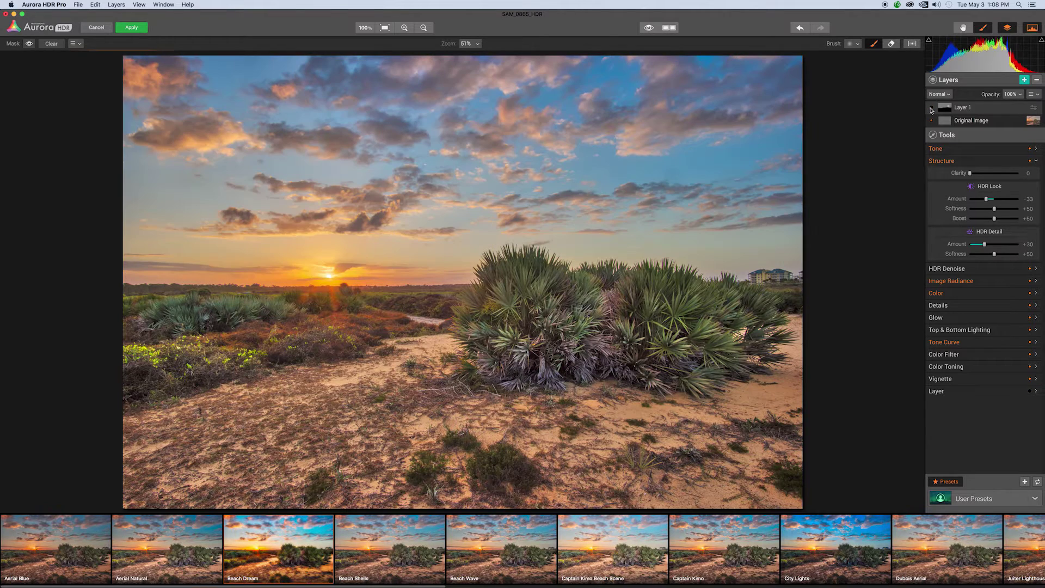
pyautogui.click(931, 109)
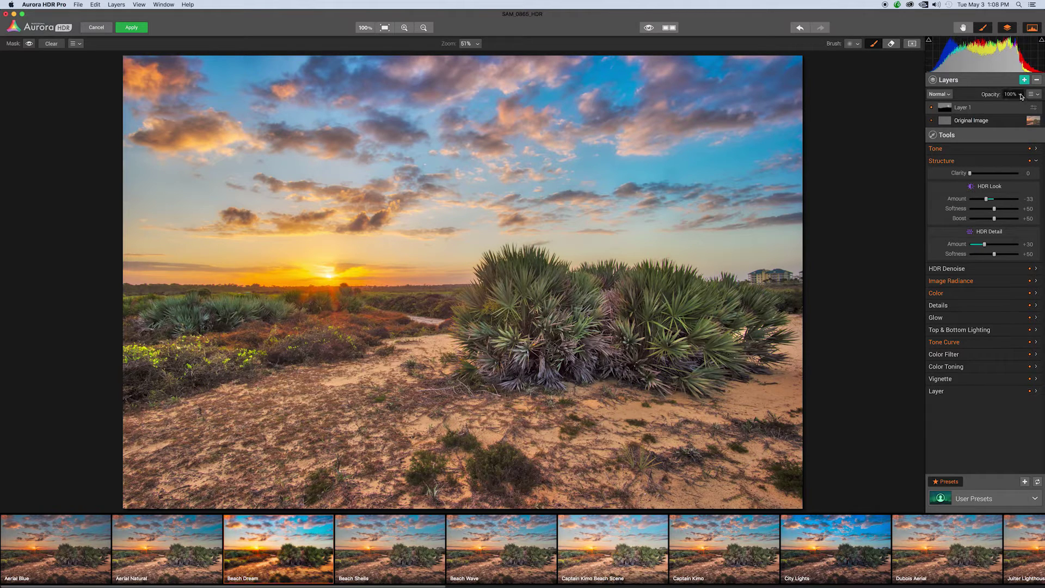
# Try 34% opacity on Layer 1 and set it to 59%.
pyautogui.moveTo(1032, 108)
pyautogui.moveTo(1035, 109)
pyautogui.mouseDown()
pyautogui.moveTo(1009, 109)
pyautogui.moveTo(1043, 112)
pyautogui.mouseUp()
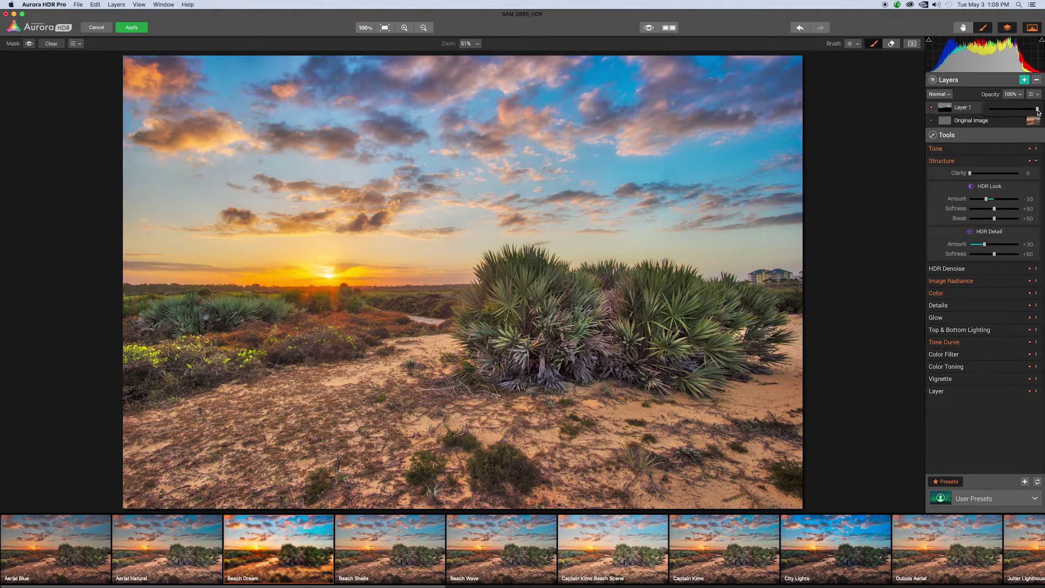
pyautogui.moveTo(1035, 110); pyautogui.dragTo(1006, 110)
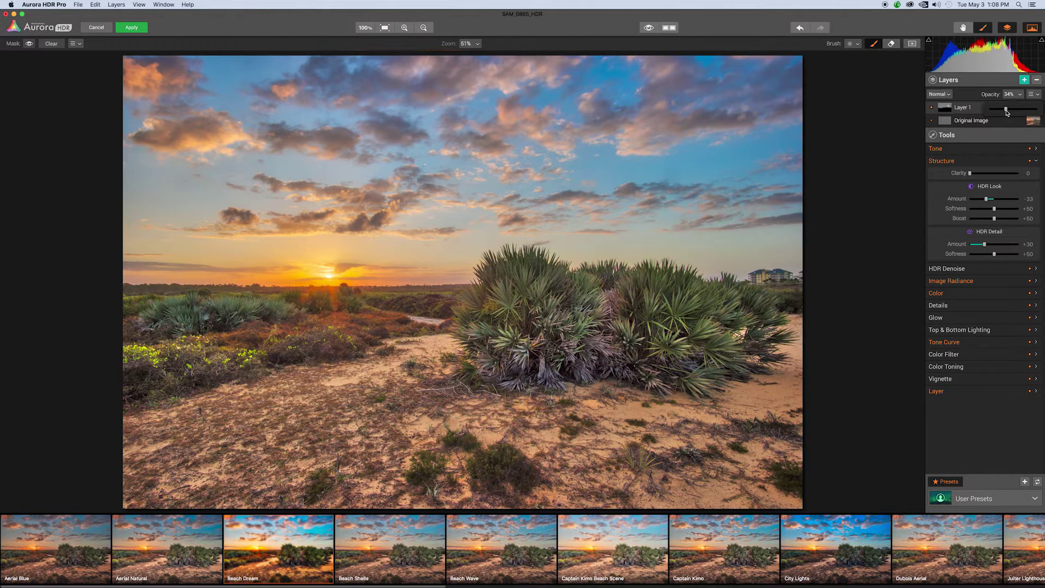
pyautogui.moveTo(1006, 109); pyautogui.dragTo(1017, 109)
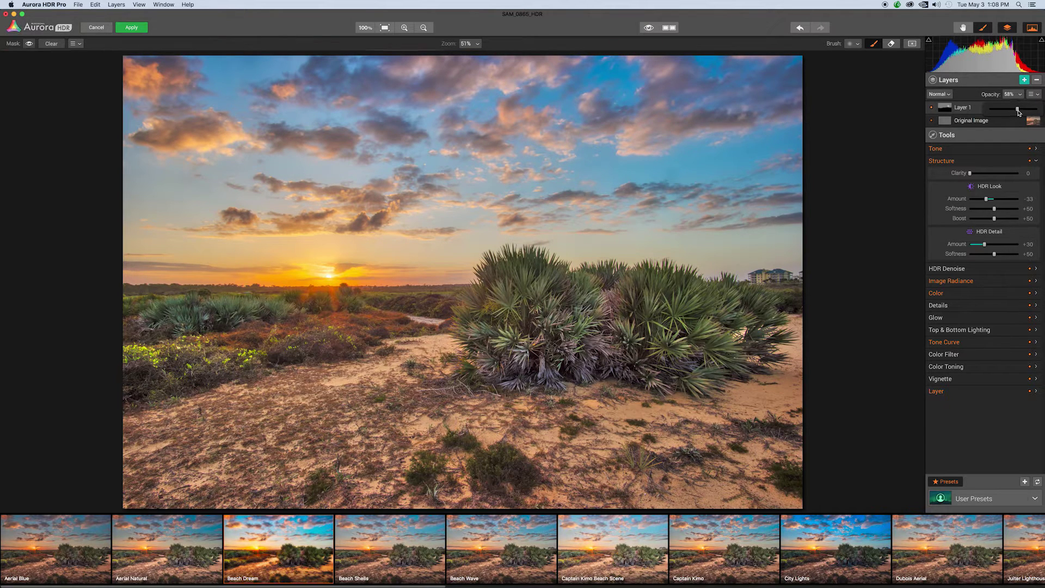
pyautogui.moveTo(1017, 110); pyautogui.dragTo(1020, 109)
pyautogui.moveTo(1020, 109); pyautogui.dragTo(1018, 109)
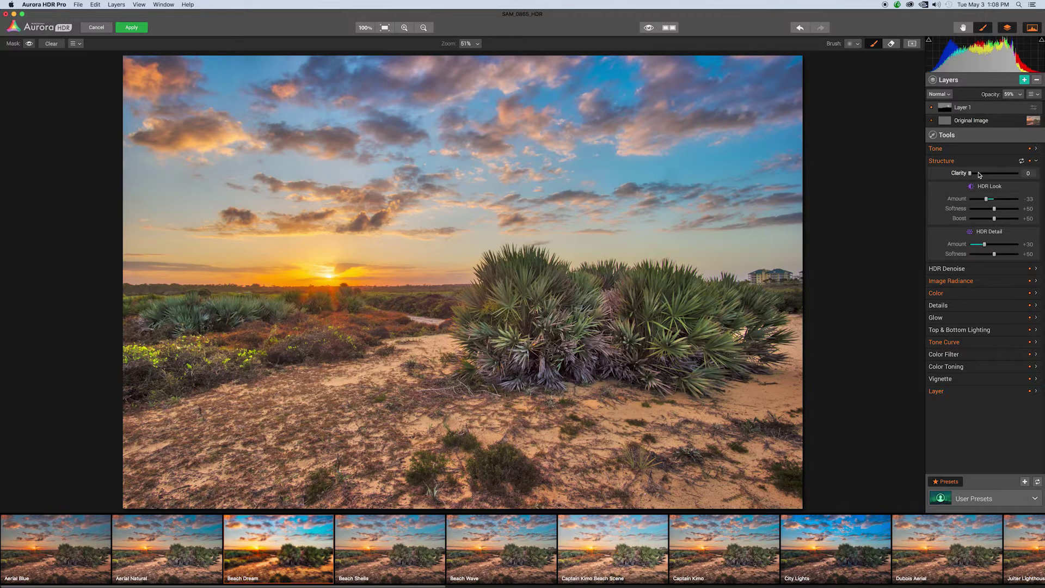
# Add another layer on top and set its source image to HDR Frame 1 (EV +0.0).
pyautogui.click(1025, 80)
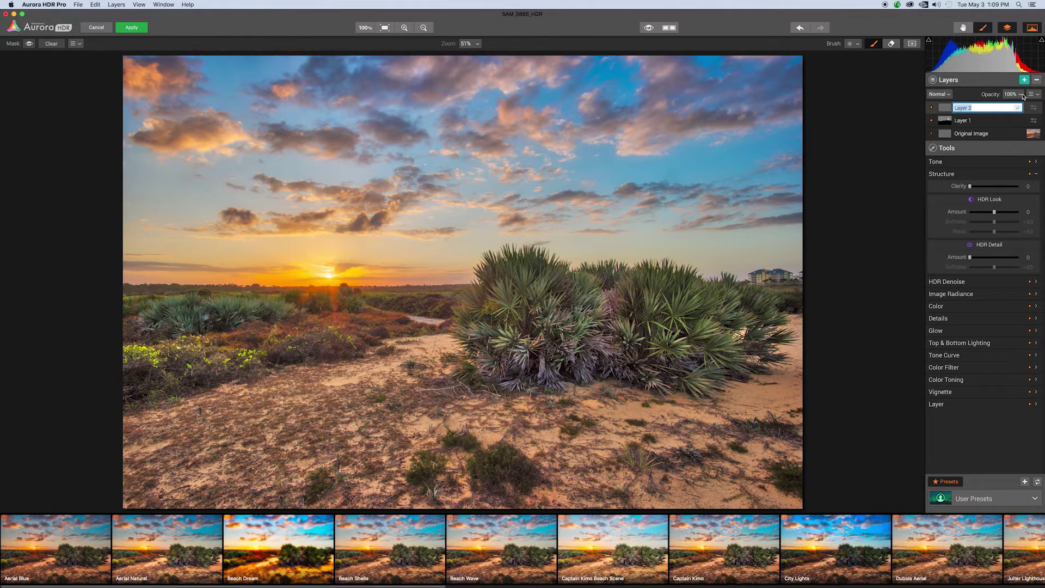
pyautogui.click(1034, 95)
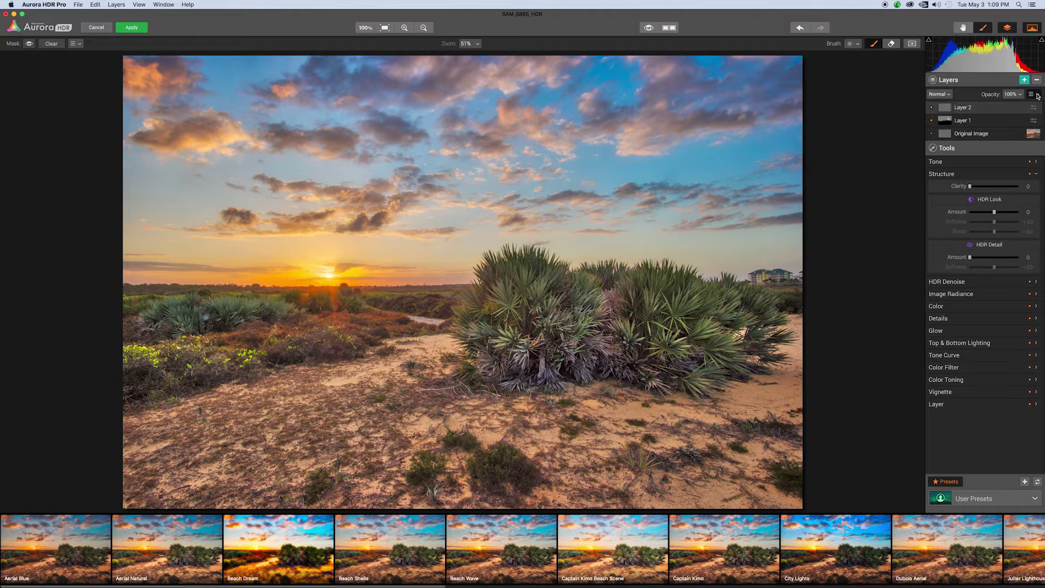
pyautogui.moveTo(1023, 112)
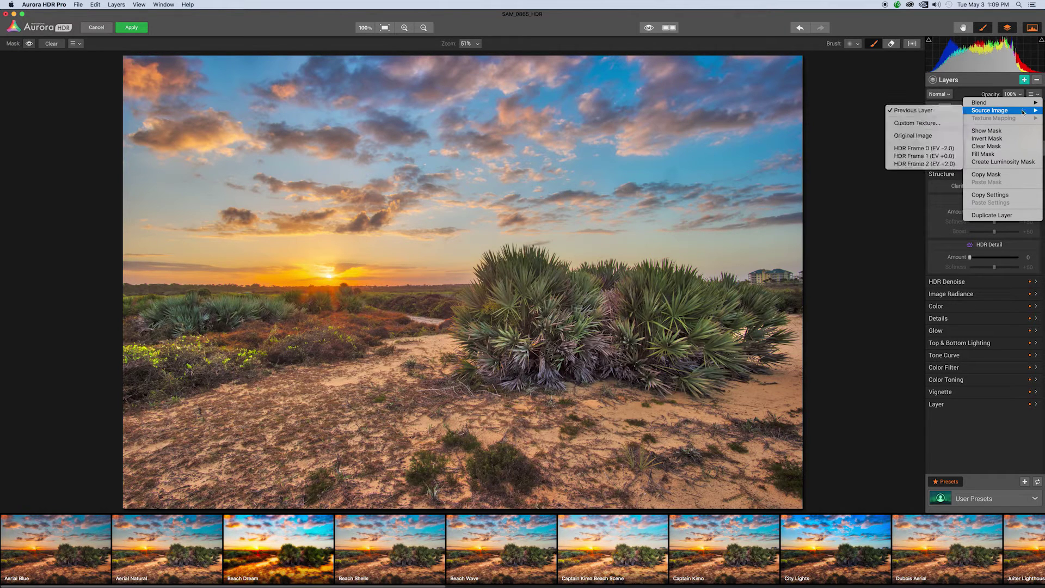
pyautogui.click(946, 158)
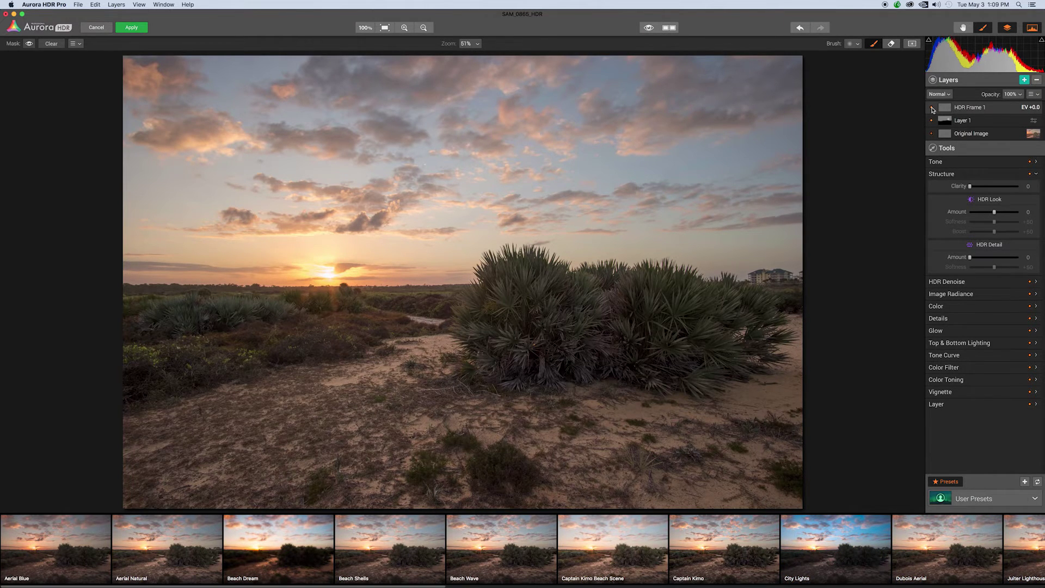
# Compare the image with and without the HDR Frame 1 layer by toggling the layer's visibility.
pyautogui.click(931, 108)
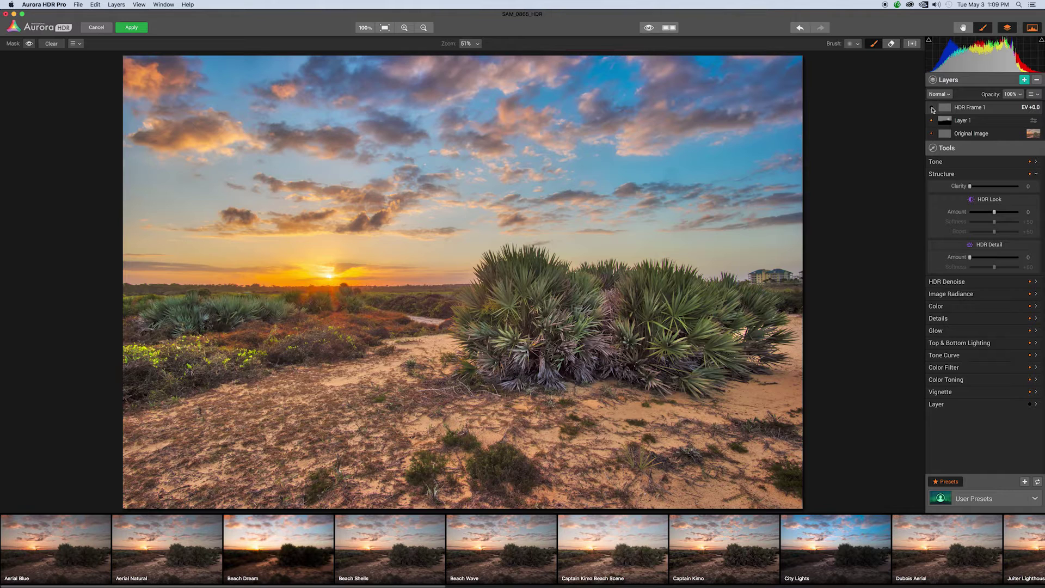
pyautogui.click(931, 107)
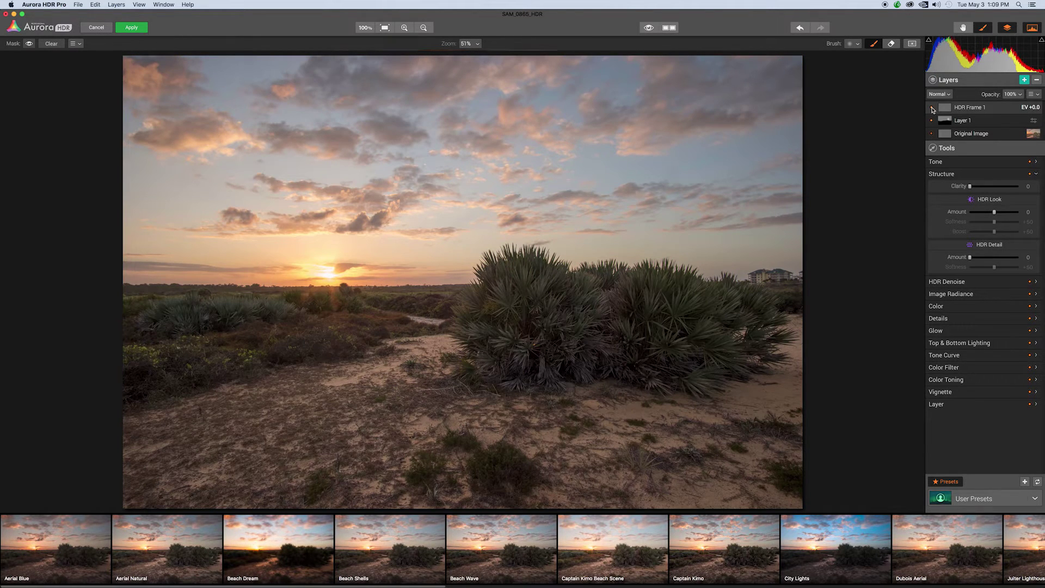
pyautogui.click(931, 107)
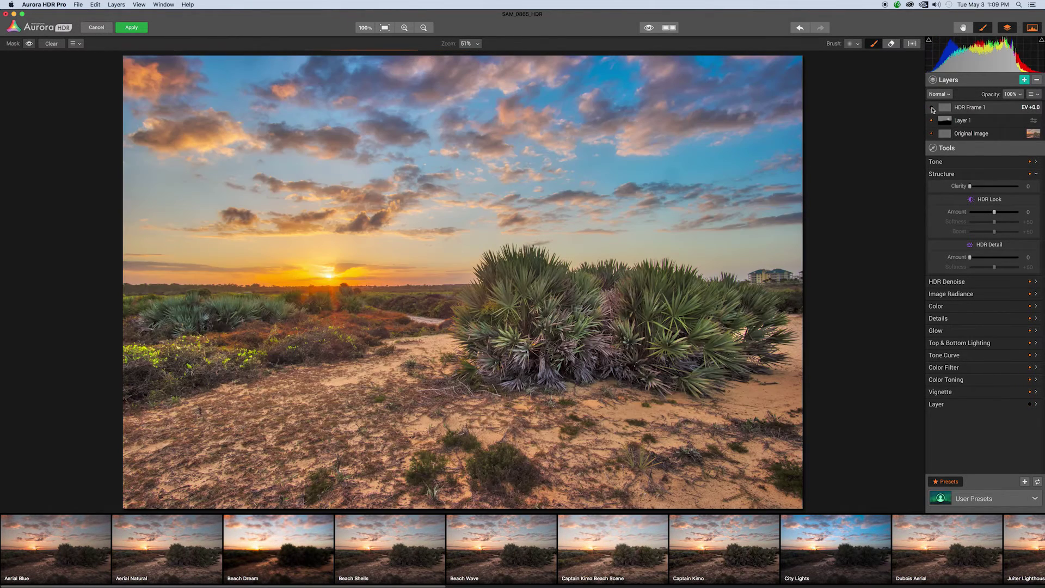
pyautogui.click(931, 107)
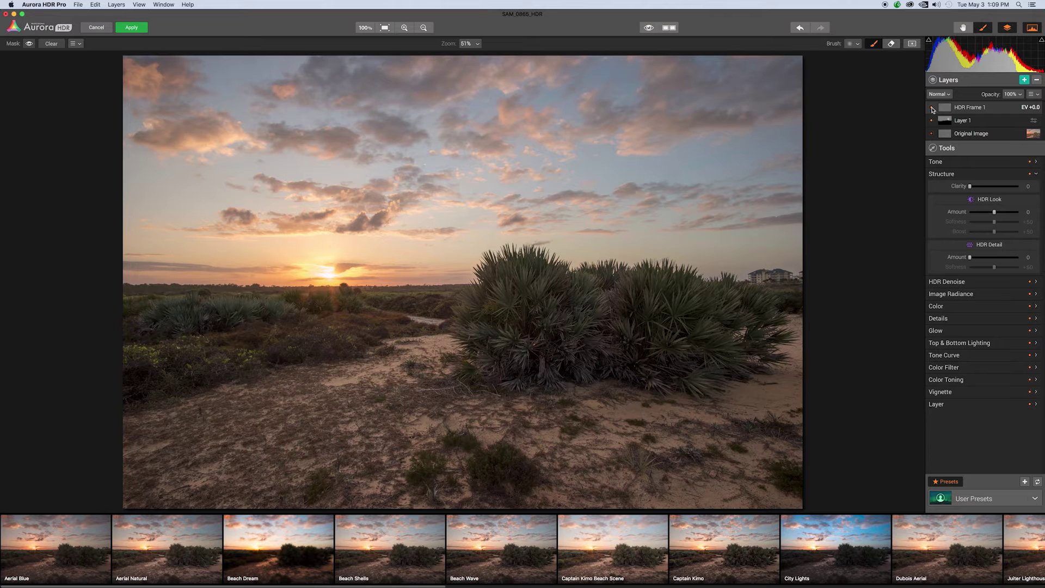
pyautogui.click(932, 108)
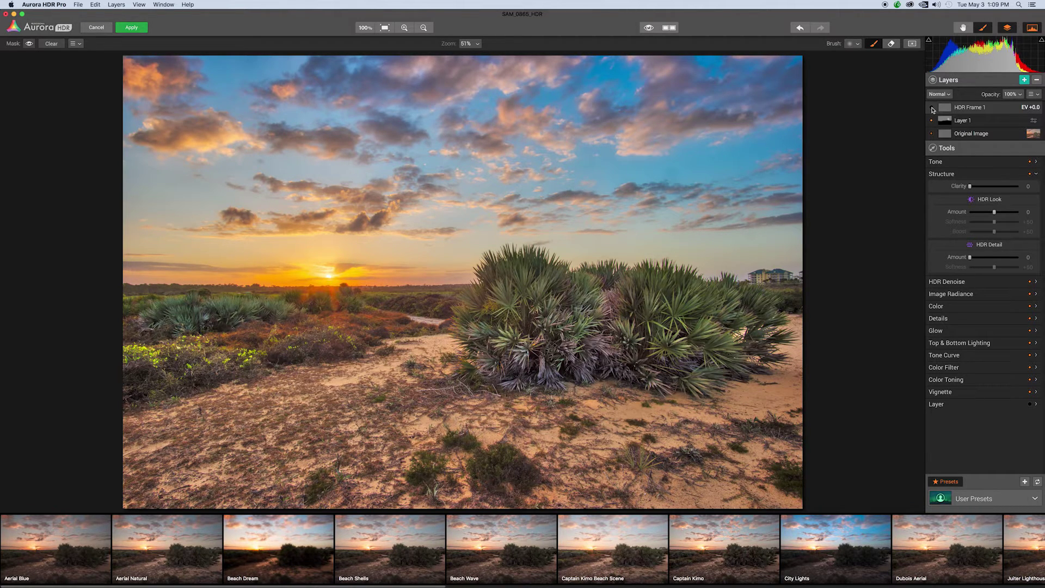
pyautogui.click(932, 108)
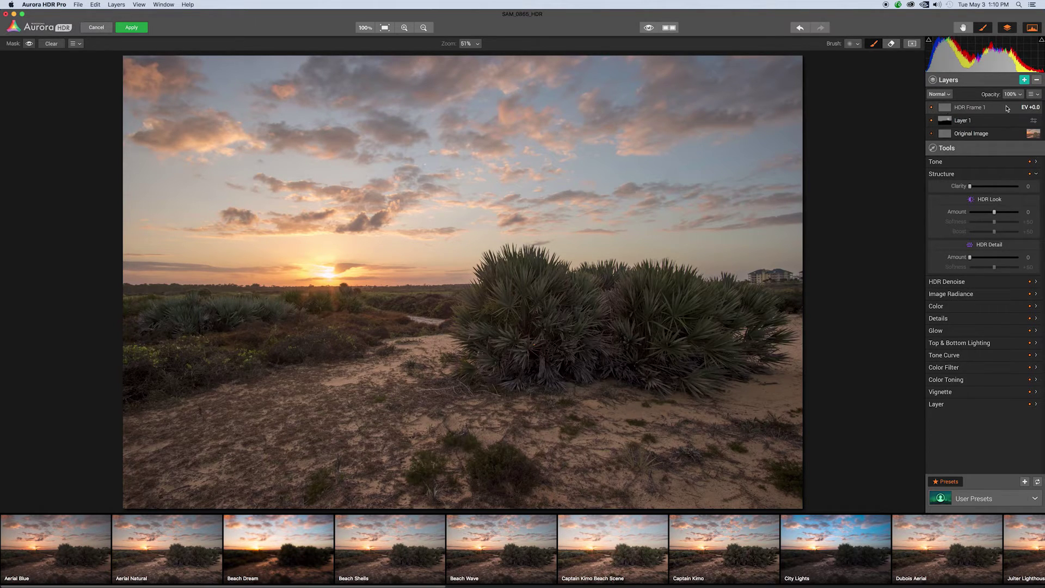
# Lower the HDR Frame 1 layer's opacity to 25% and set its blend mode to Luminosity.
pyautogui.click(1021, 96)
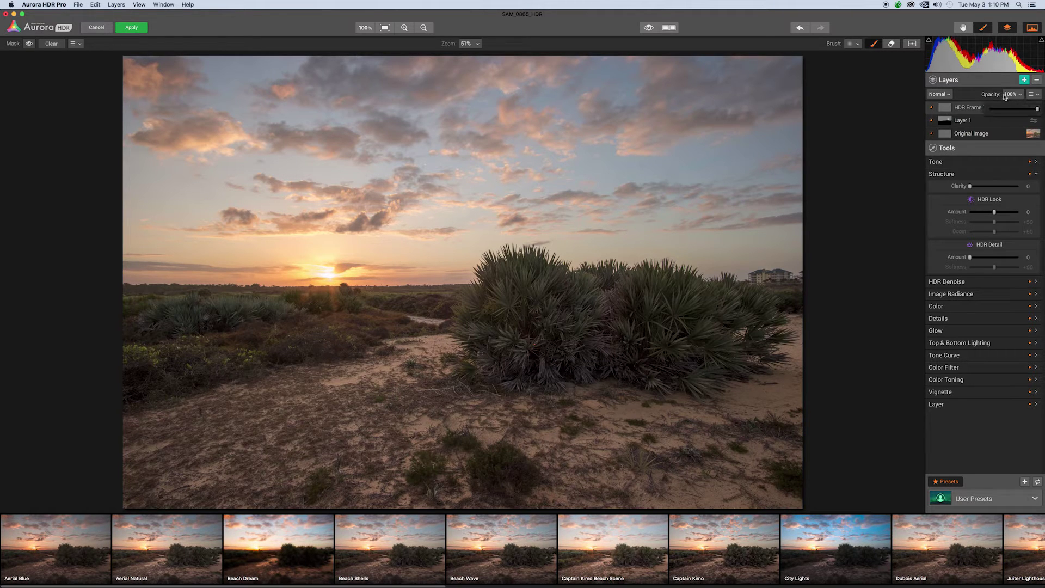
pyautogui.click(1022, 98)
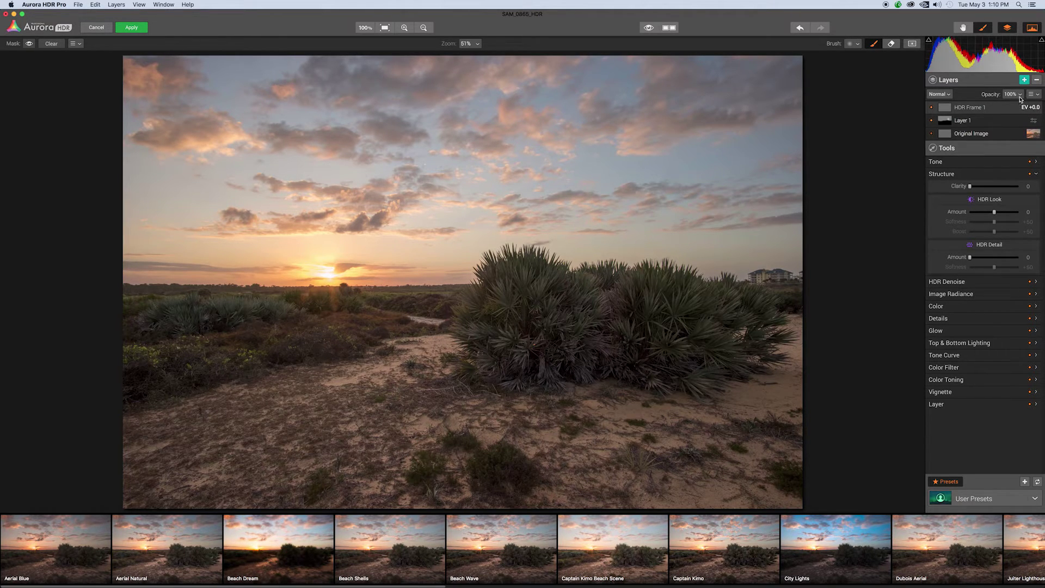
pyautogui.click(1022, 95)
pyautogui.moveTo(1027, 112); pyautogui.dragTo(1002, 118)
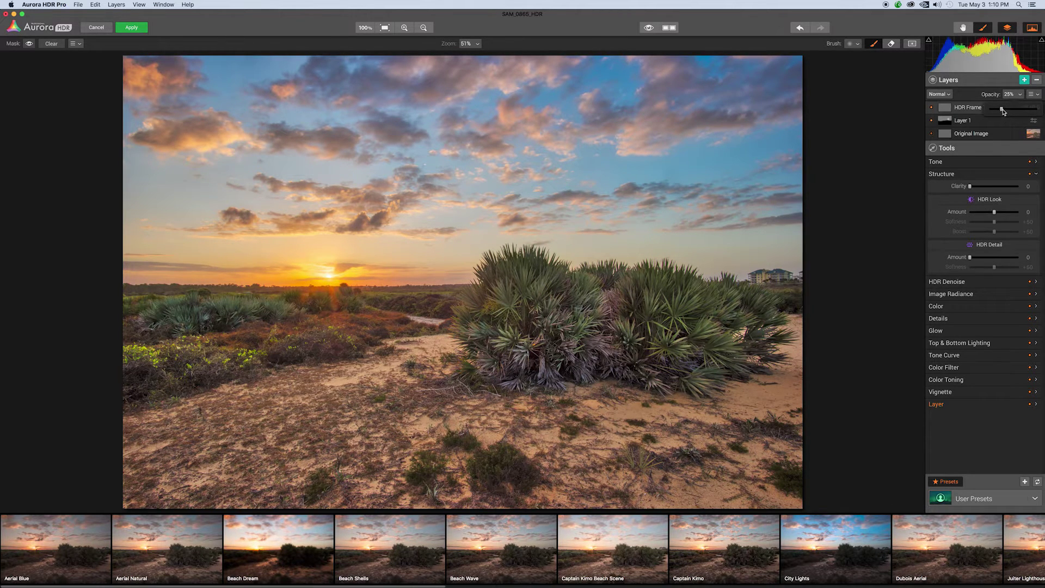
pyautogui.click(946, 94)
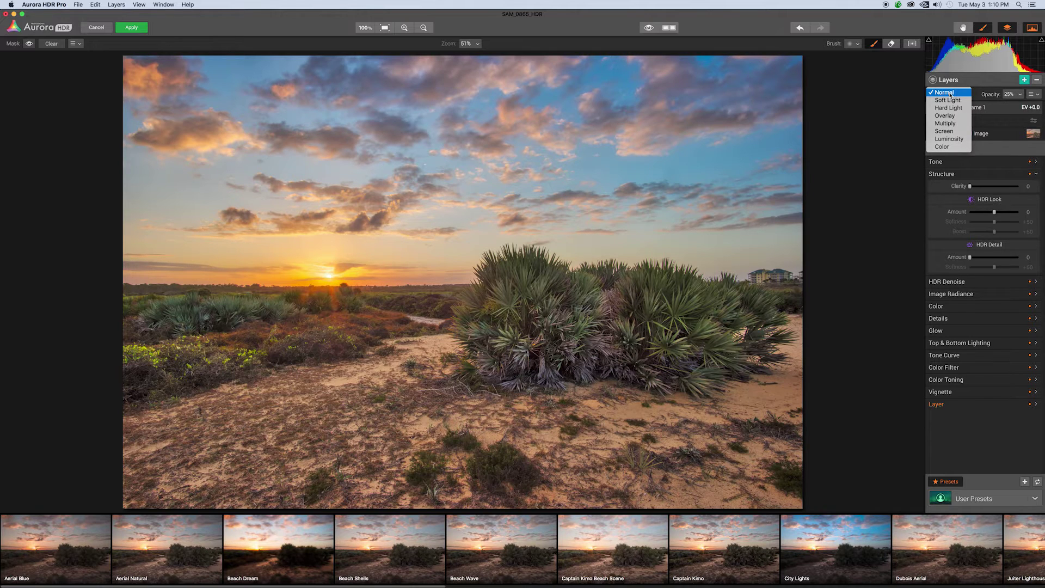
pyautogui.click(949, 142)
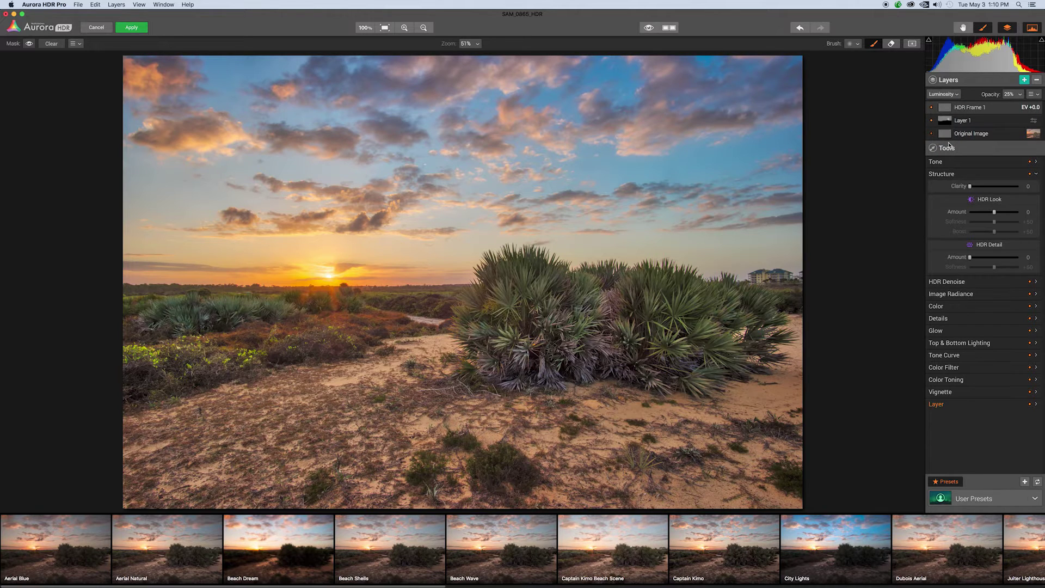
# Try 100% opacity on the HDR Frame 1 layer, set it to 27%, and compare the image with the layer hidden.
pyautogui.click(1018, 94)
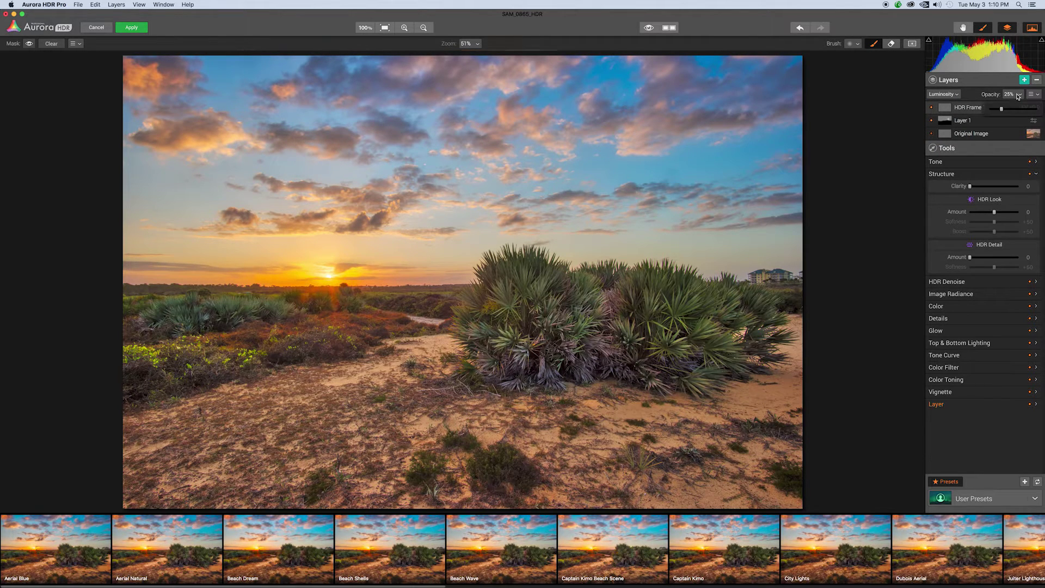
pyautogui.moveTo(1003, 109); pyautogui.dragTo(1037, 110)
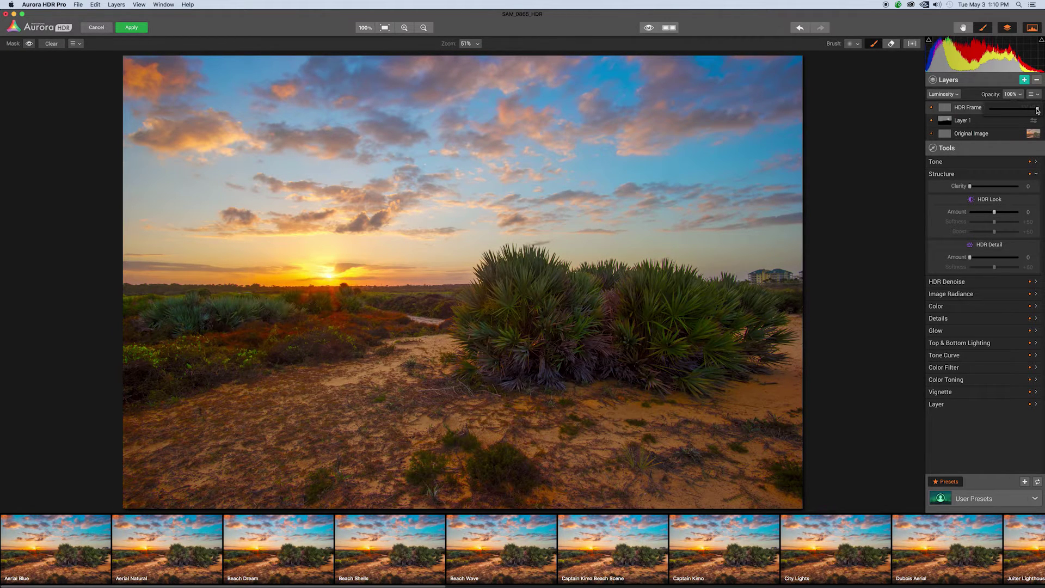
pyautogui.moveTo(1037, 111)
pyautogui.mouseDown()
pyautogui.moveTo(985, 111)
pyautogui.moveTo(1028, 110)
pyautogui.mouseUp()
pyautogui.moveTo(1038, 112); pyautogui.dragTo(1003, 113)
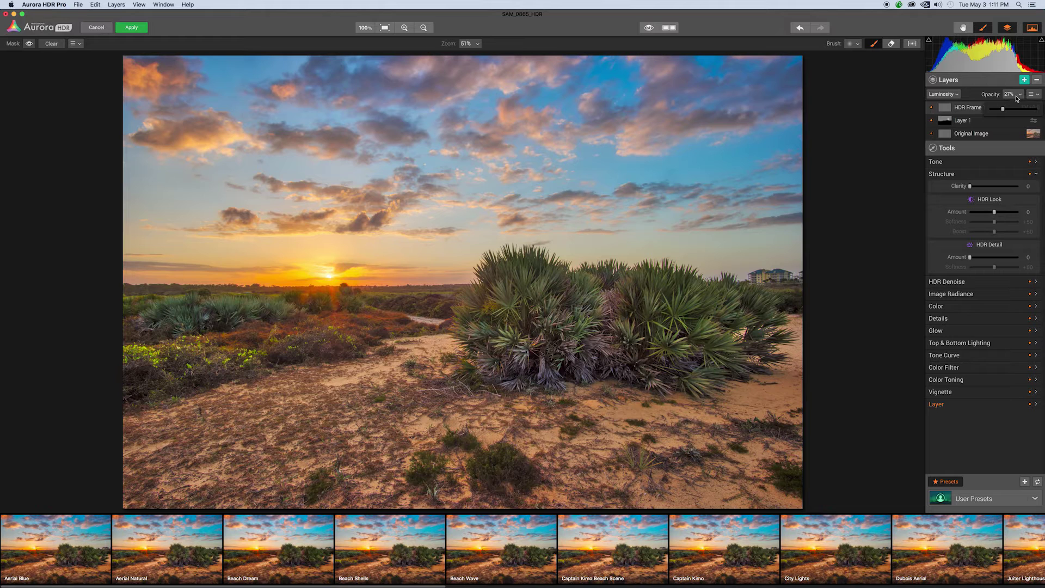
pyautogui.click(931, 108)
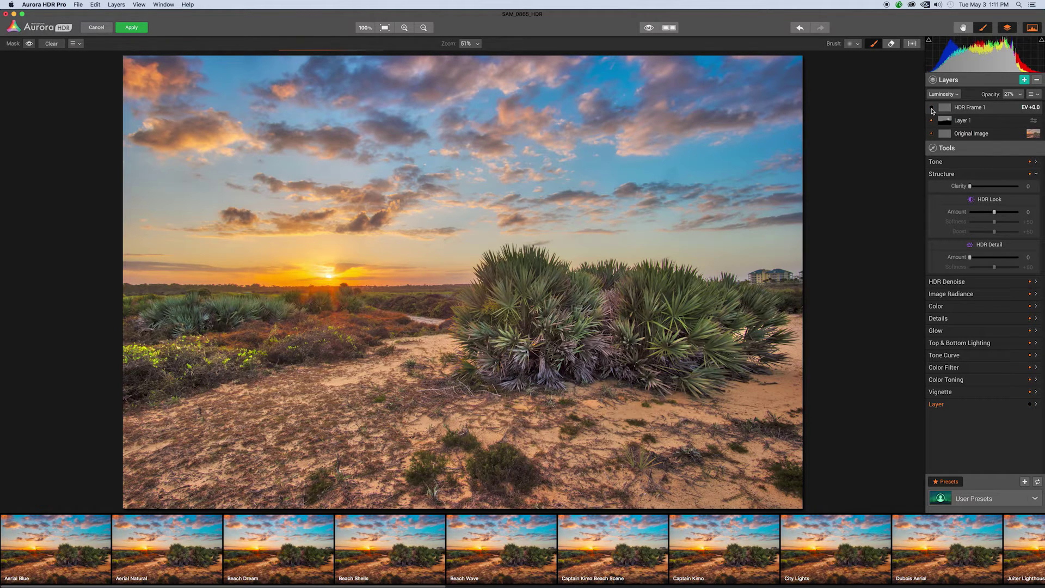
pyautogui.click(931, 108)
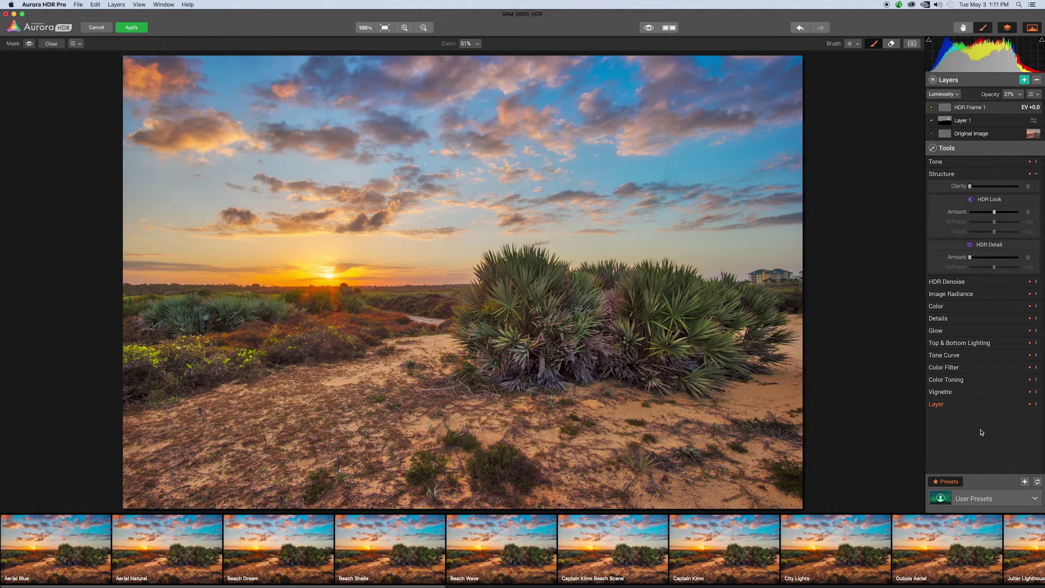
# Try to save the HDR Frame 1 layer's settings as a new preset.
pyautogui.click(1025, 482)
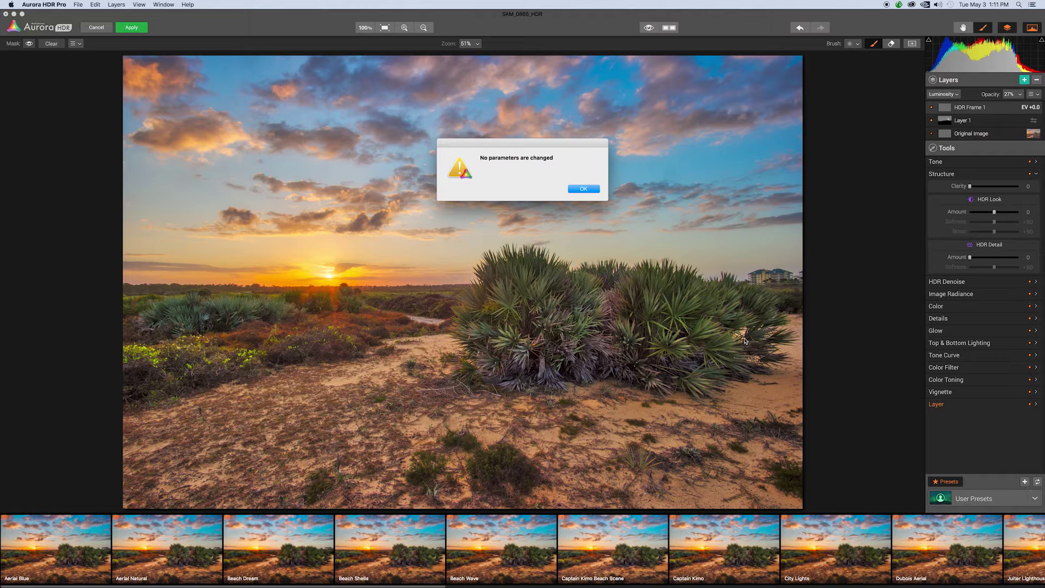
pyautogui.click(583, 189)
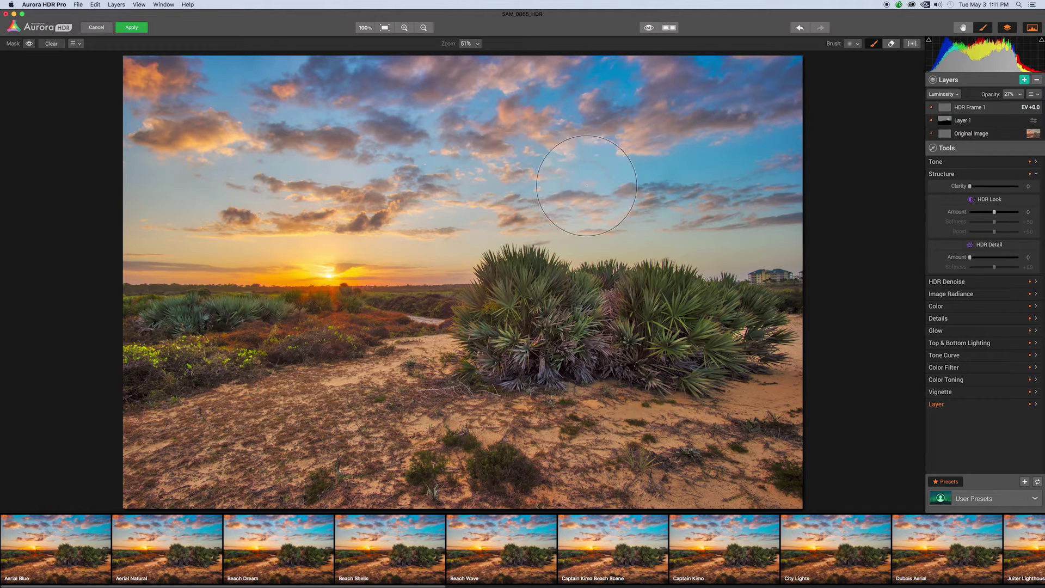
pyautogui.click(1035, 498)
pyautogui.click(1034, 500)
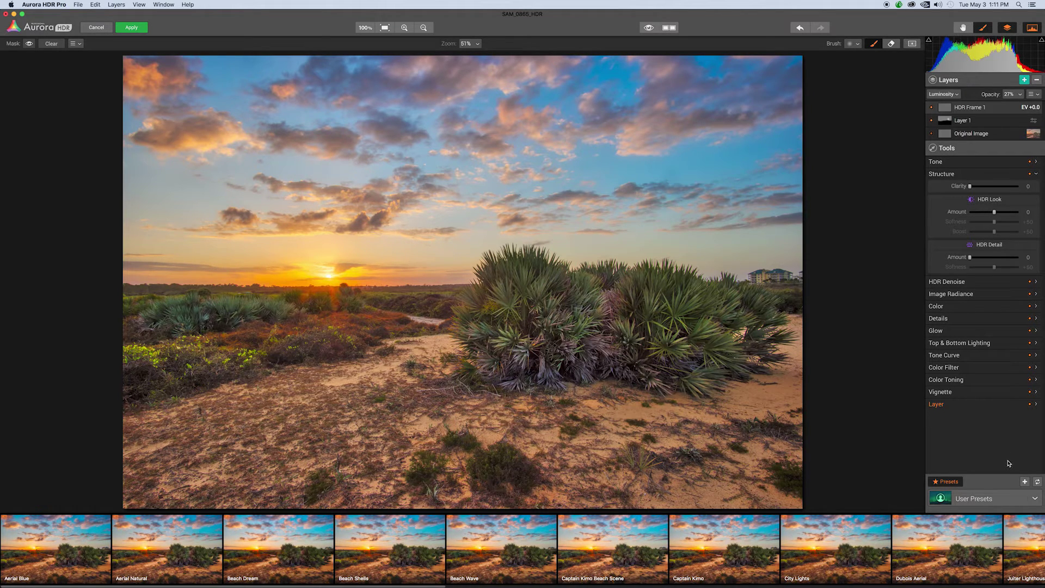
pyautogui.click(1025, 483)
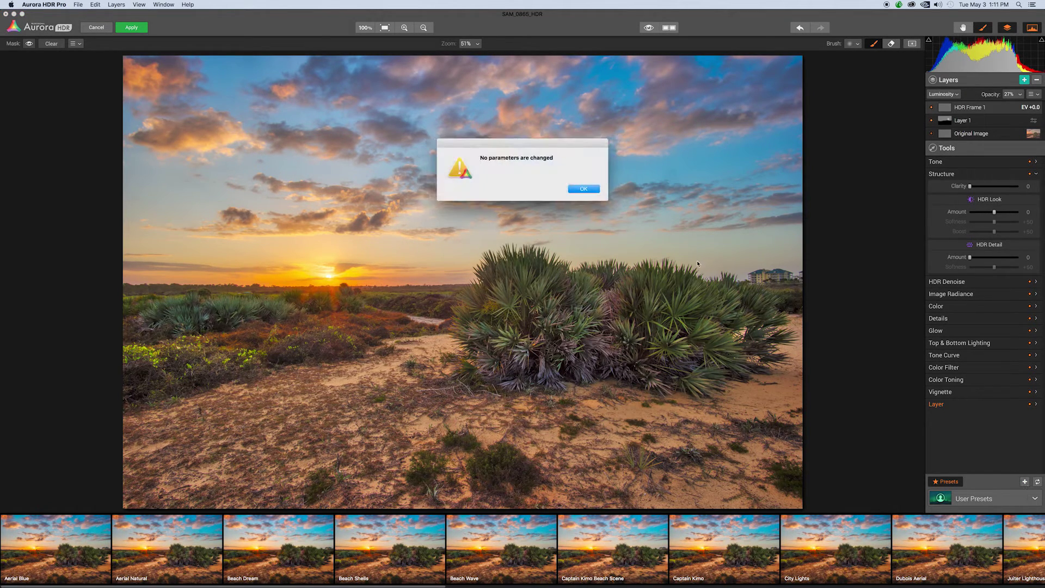
pyautogui.click(582, 189)
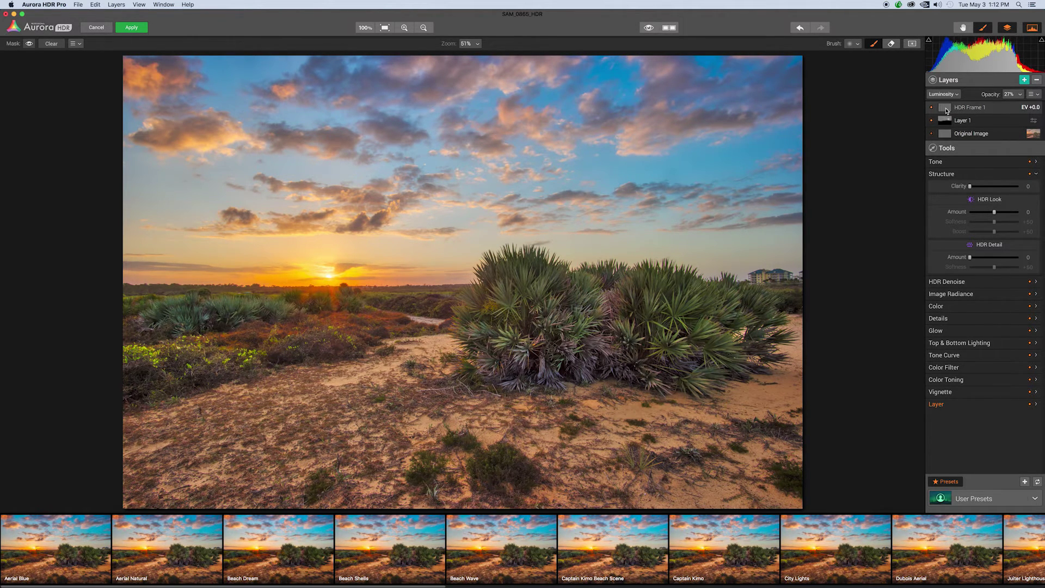
# Save the Original Image layer's adjustments as a new preset named SunsetColors.
pyautogui.click(948, 135)
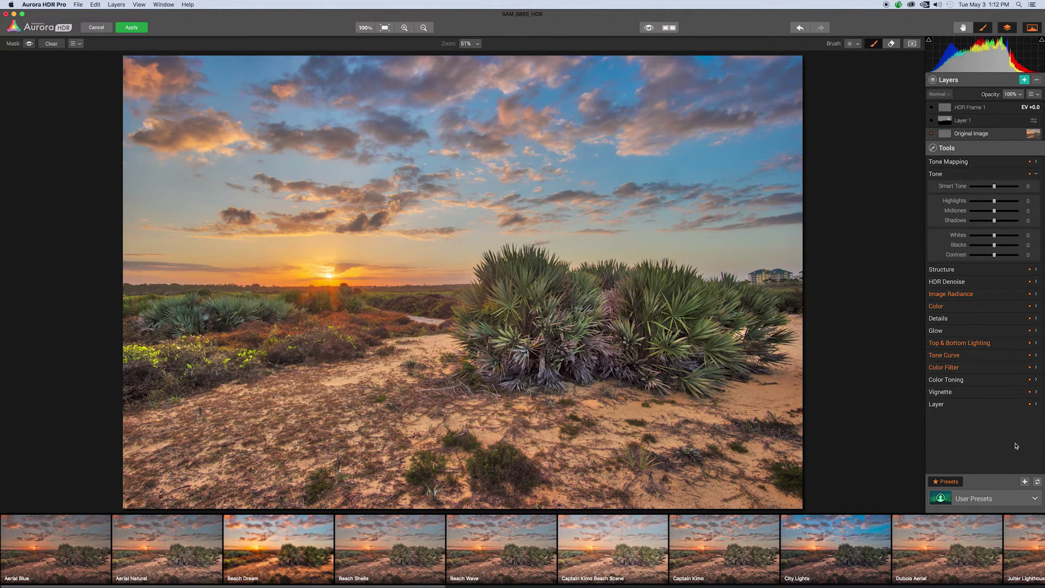
pyautogui.click(1023, 484)
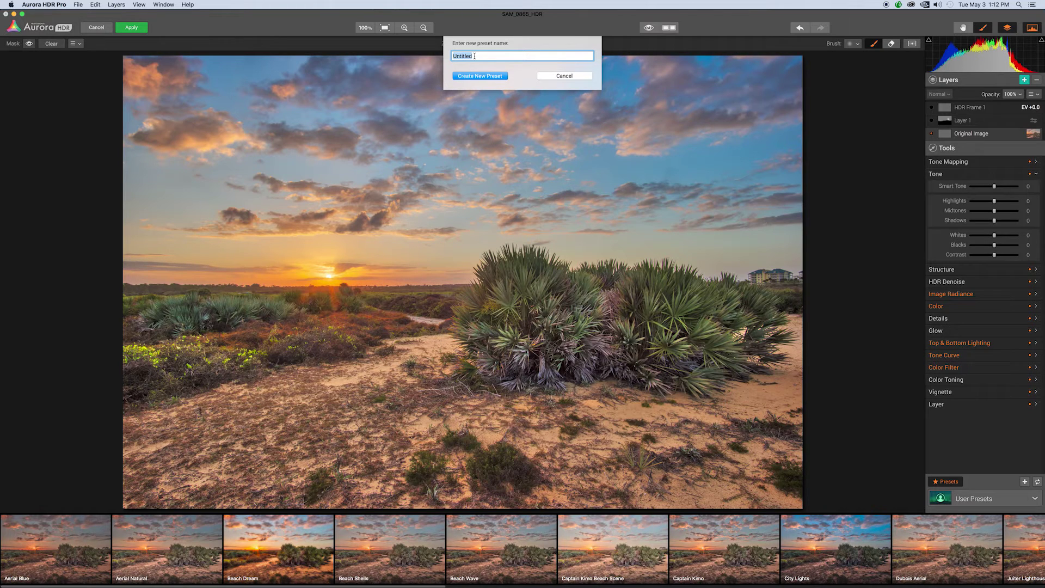
pyautogui.write('SunsetColors')
pyautogui.press('Return')
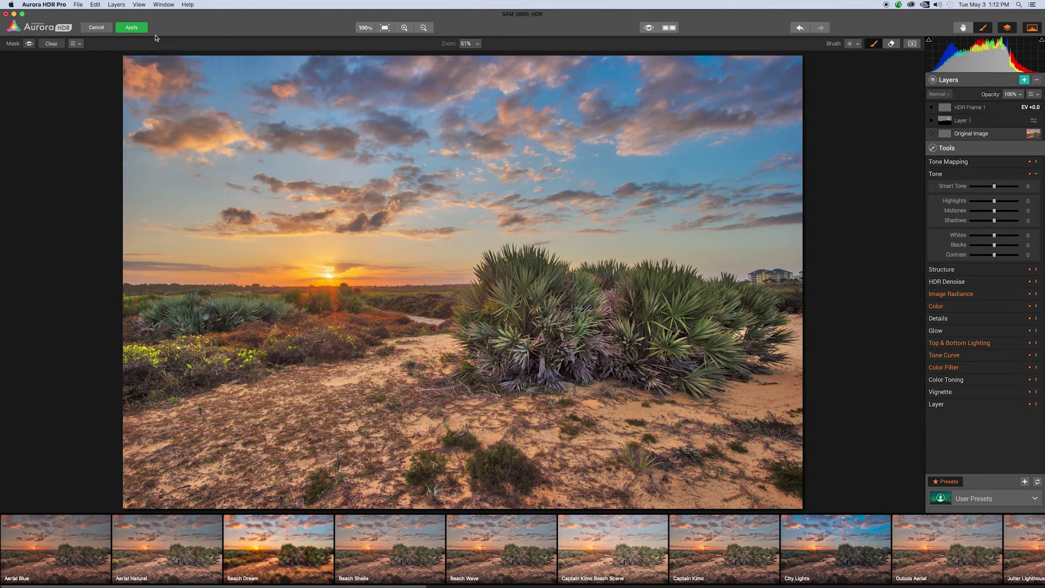
pyautogui.click(80, 6)
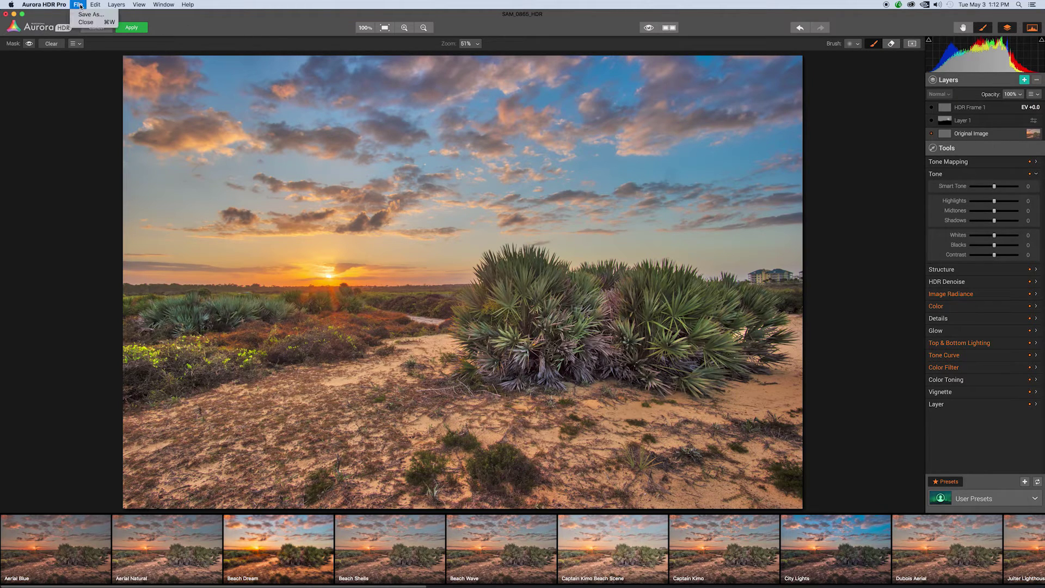
pyautogui.moveTo(50, 6)
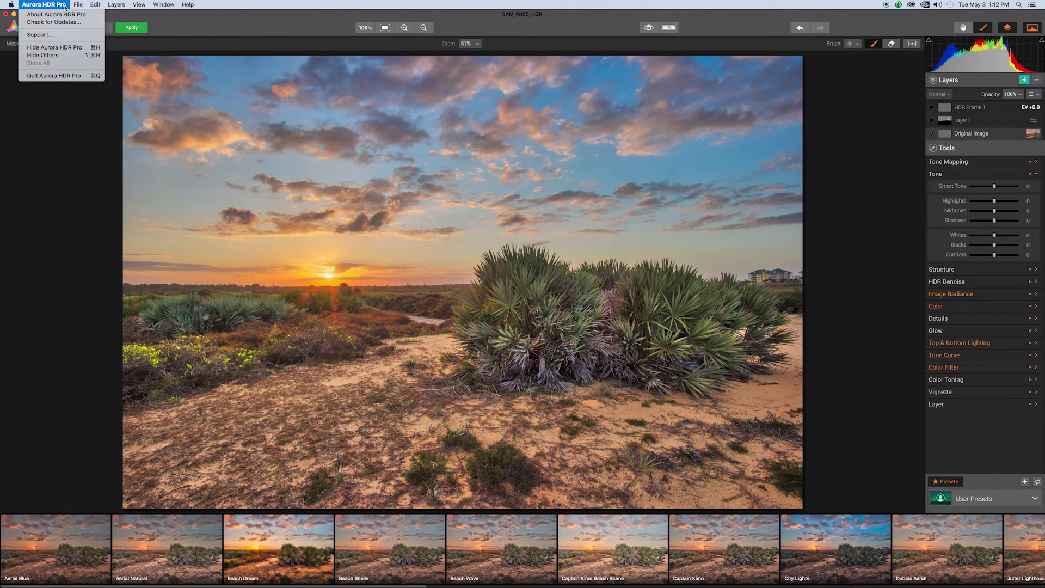
pyautogui.moveTo(96, 6)
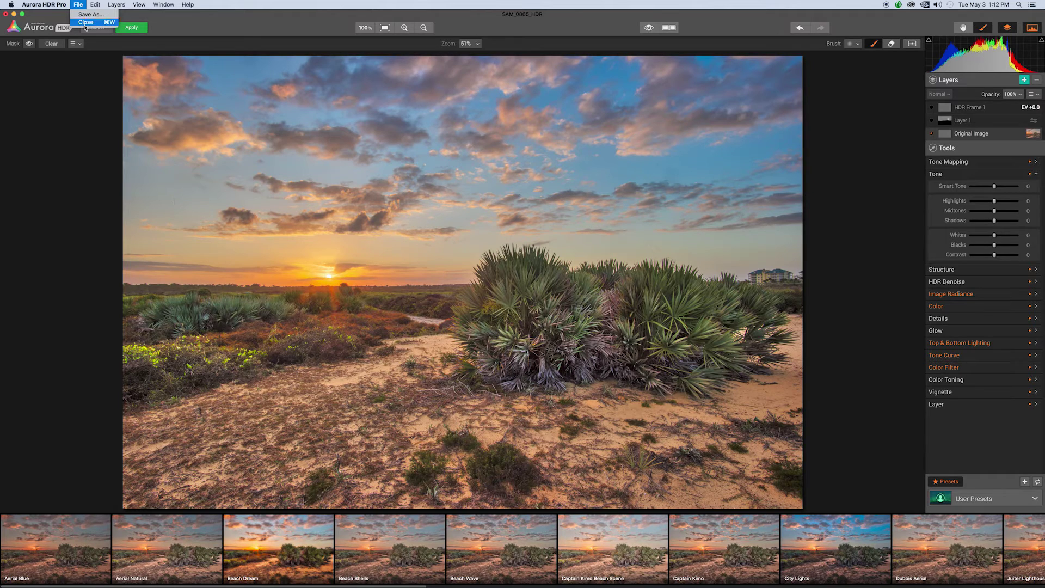
pyautogui.click(93, 147)
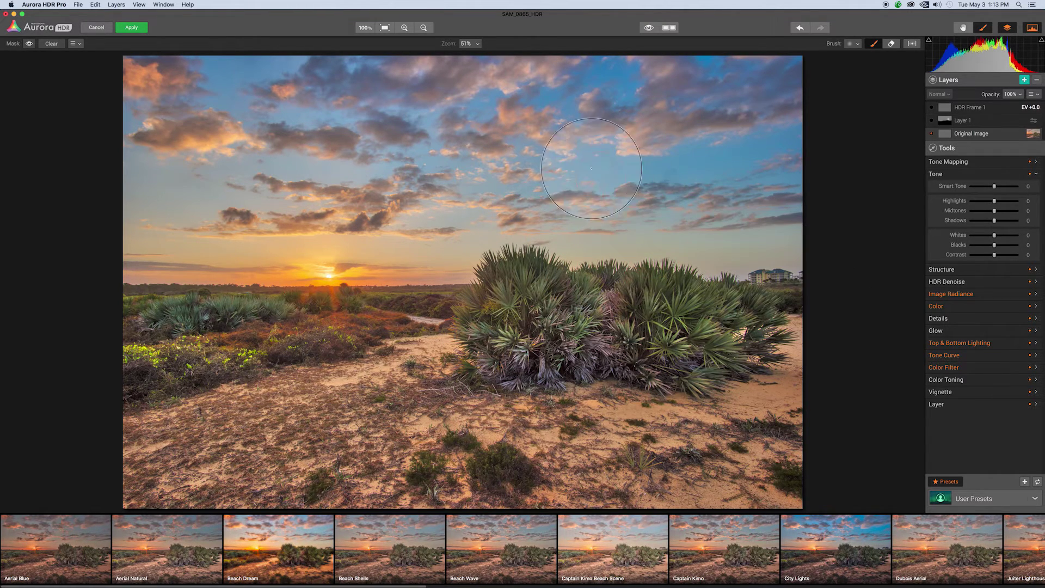
# Apply the HDR edits to return to Lightroom and move the resulting TIFF to eighth place among the visible filmstrip photos.
pyautogui.click(135, 31)
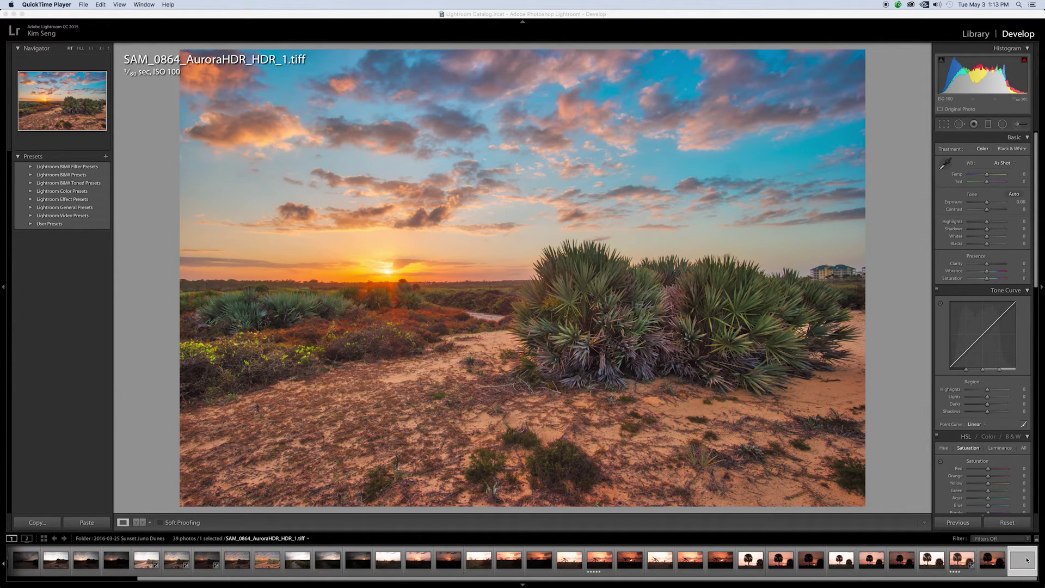
pyautogui.moveTo(1024, 561); pyautogui.dragTo(237, 566)
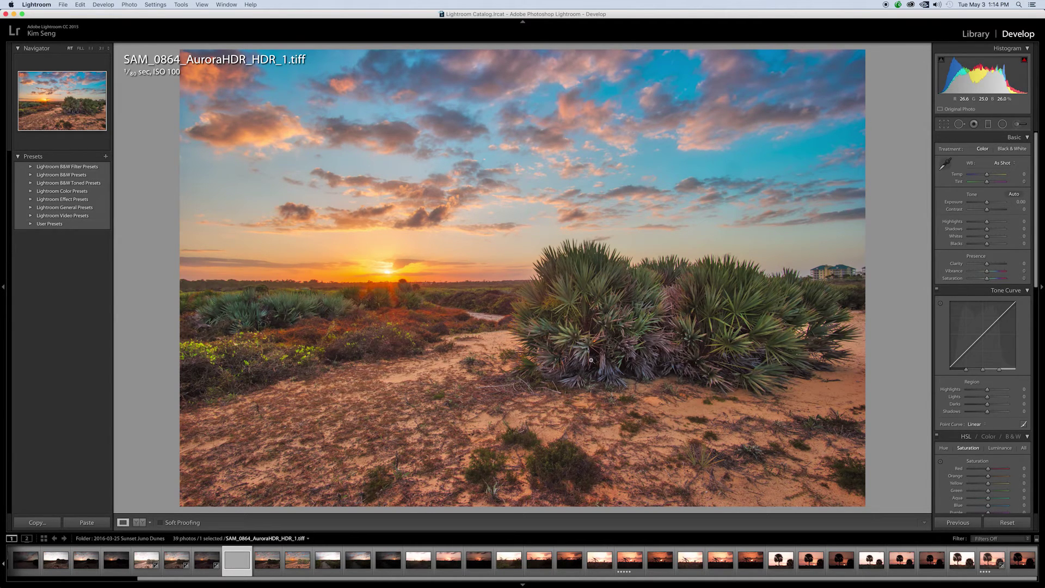
# Add a graduated filter from the sandy foreground up past the horizon, set its Temp to -28, and narrow its transition.
pyautogui.click(987, 124)
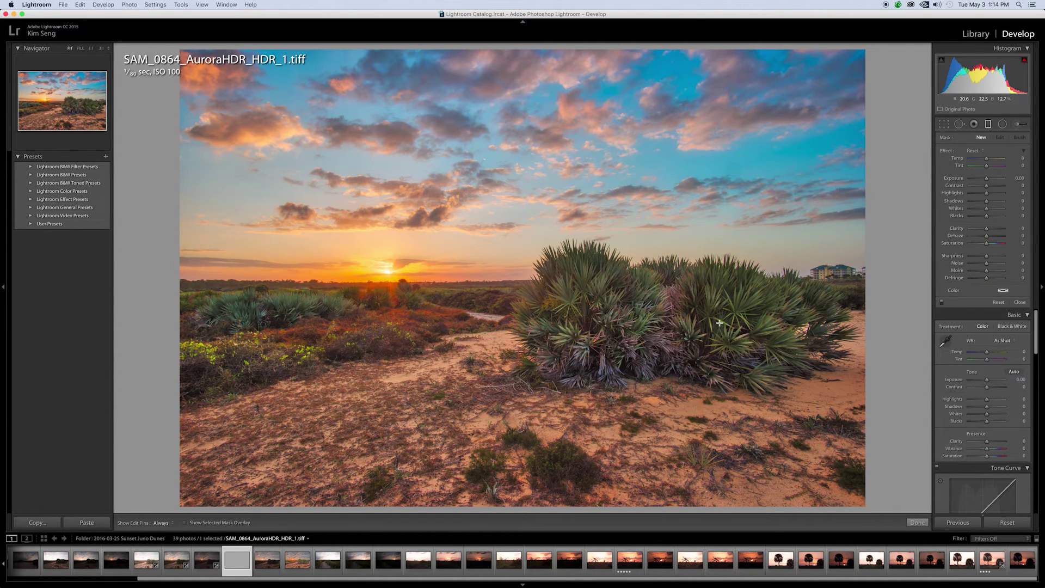
pyautogui.moveTo(436, 451); pyautogui.dragTo(445, 253)
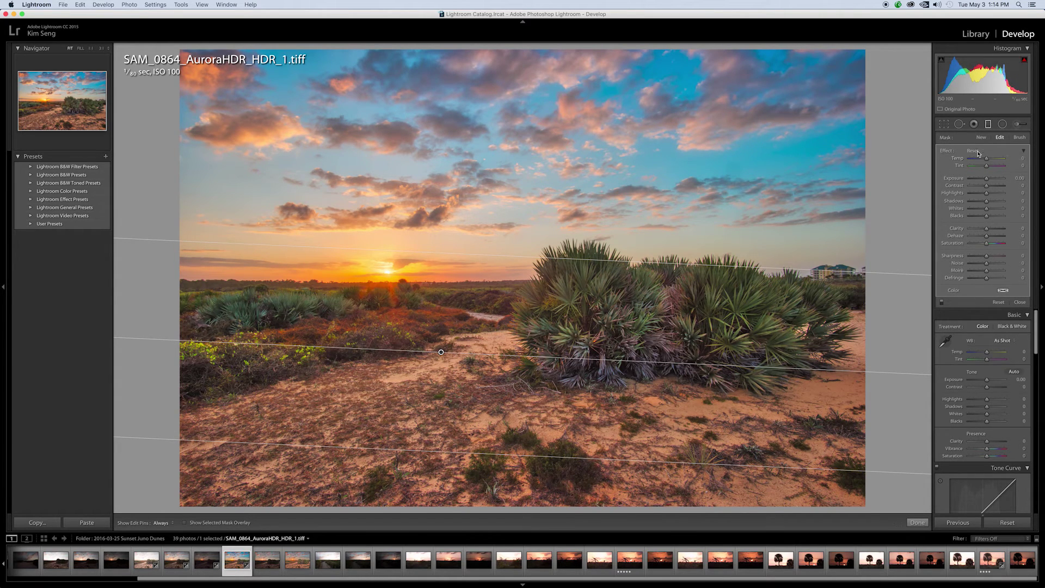
pyautogui.moveTo(986, 159); pyautogui.dragTo(981, 164)
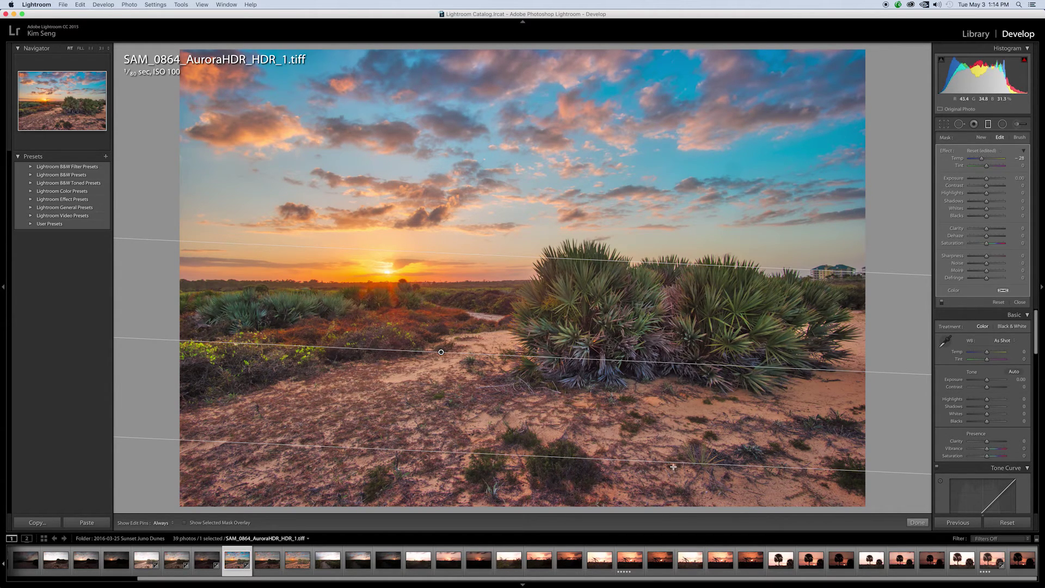
pyautogui.moveTo(673, 467); pyautogui.dragTo(670, 418)
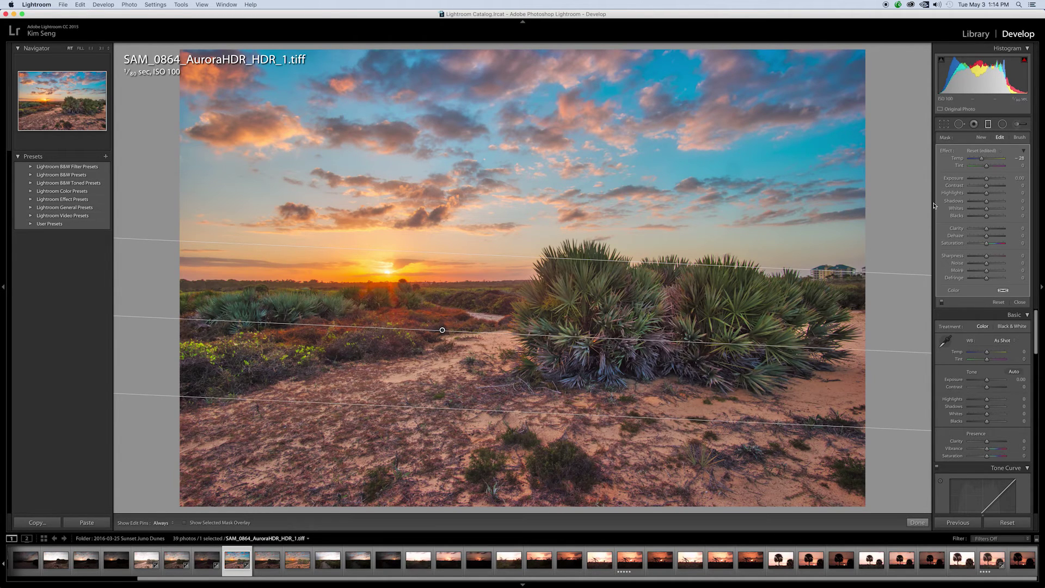
pyautogui.click(988, 124)
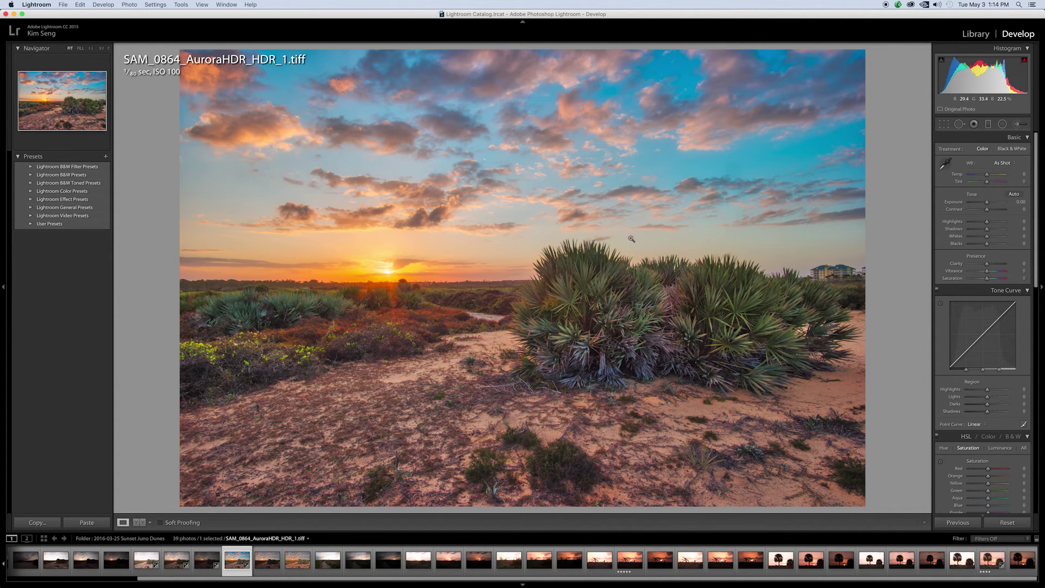
# Add a wide radial filter centred over the large palmetto bushes and slightly lower its Temp and Tint.
pyautogui.click(1003, 125)
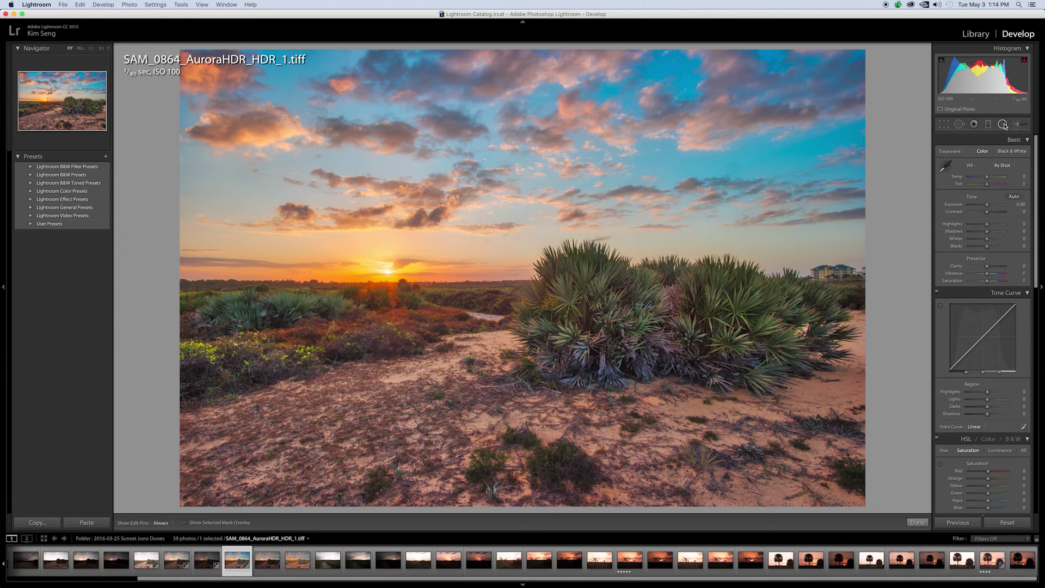
pyautogui.moveTo(595, 298); pyautogui.dragTo(786, 356)
pyautogui.moveTo(627, 322); pyautogui.dragTo(696, 342)
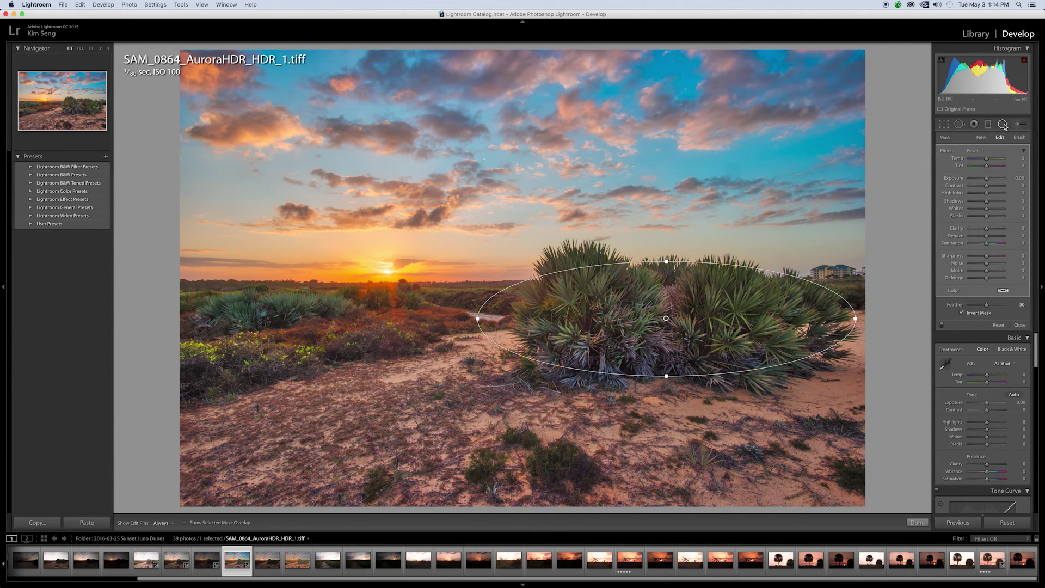
pyautogui.moveTo(987, 160); pyautogui.dragTo(983, 161)
pyautogui.moveTo(987, 165); pyautogui.dragTo(983, 168)
pyautogui.click(1001, 124)
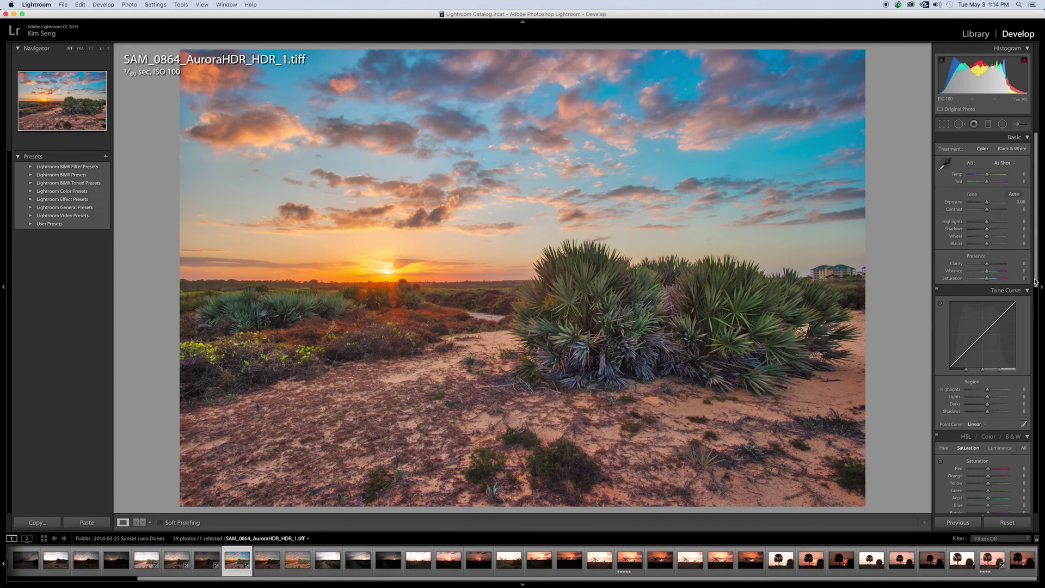
# Set the sharpening Amount to 15 and add a post-crop vignette with Amount -14, Midpoint 55 and Roundness -2.
pyautogui.moveTo(1036, 283); pyautogui.dragTo(1025, 452)
pyautogui.moveTo(969, 289); pyautogui.dragTo(972, 290)
pyautogui.scroll(-5, 1035, 419)
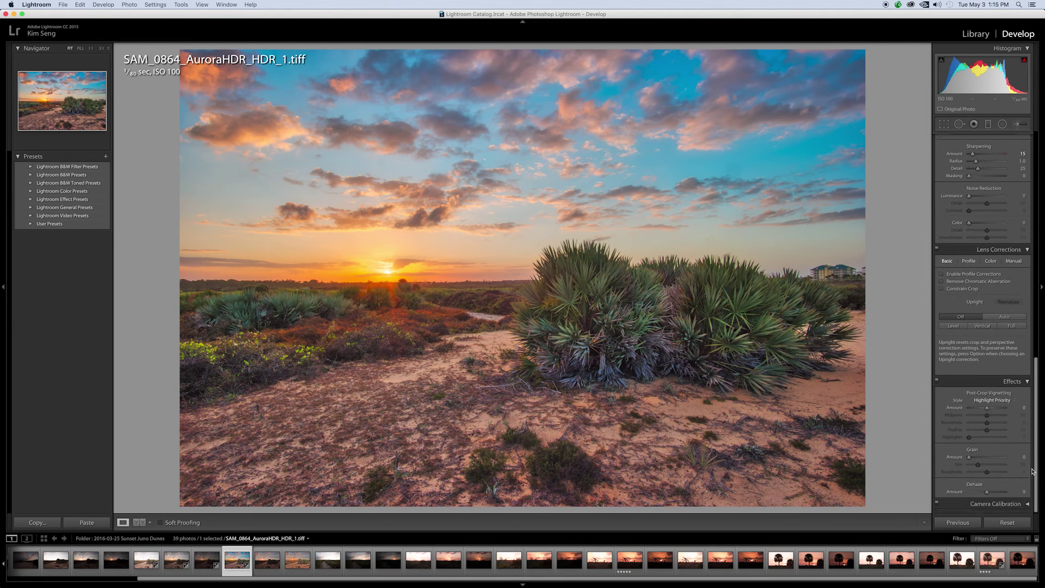
pyautogui.moveTo(988, 408); pyautogui.dragTo(988, 427)
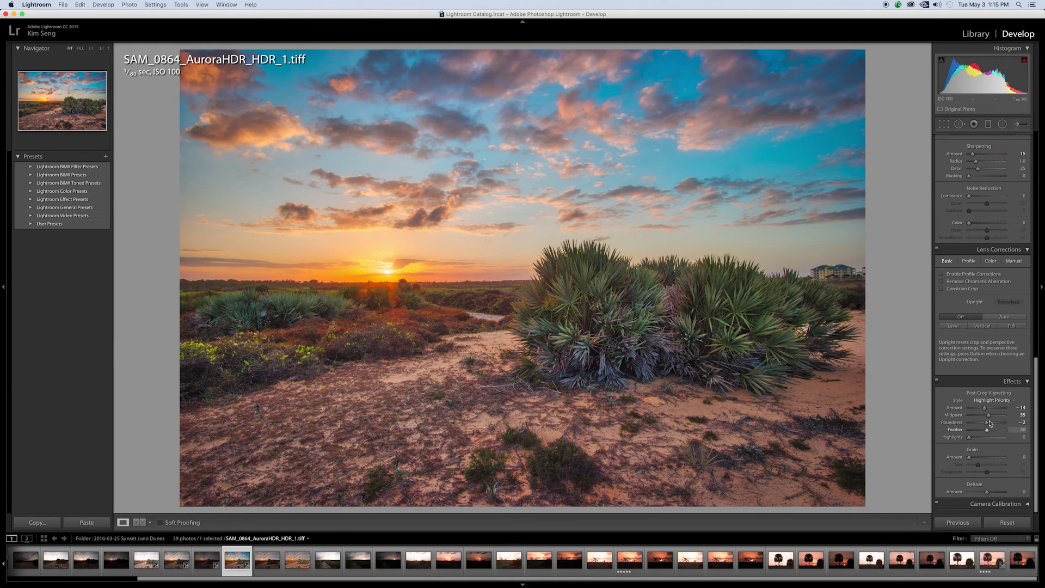
pyautogui.click(1028, 383)
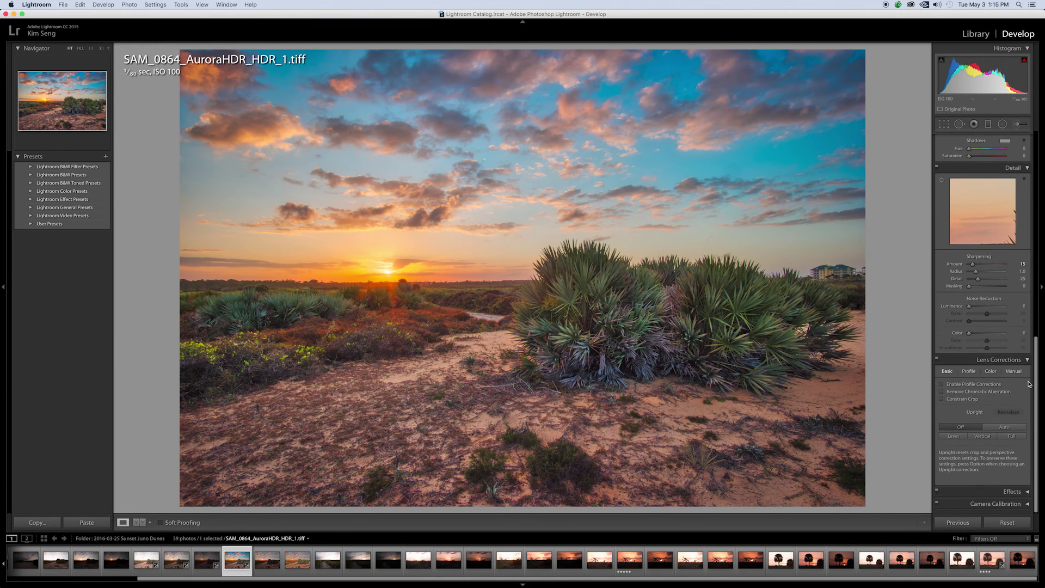
# Move the detail preview onto the palmetto leaves, then set luminance noise reduction to 17 and the sharpening Amount to 29.
pyautogui.moveTo(979, 239); pyautogui.dragTo(956, 217)
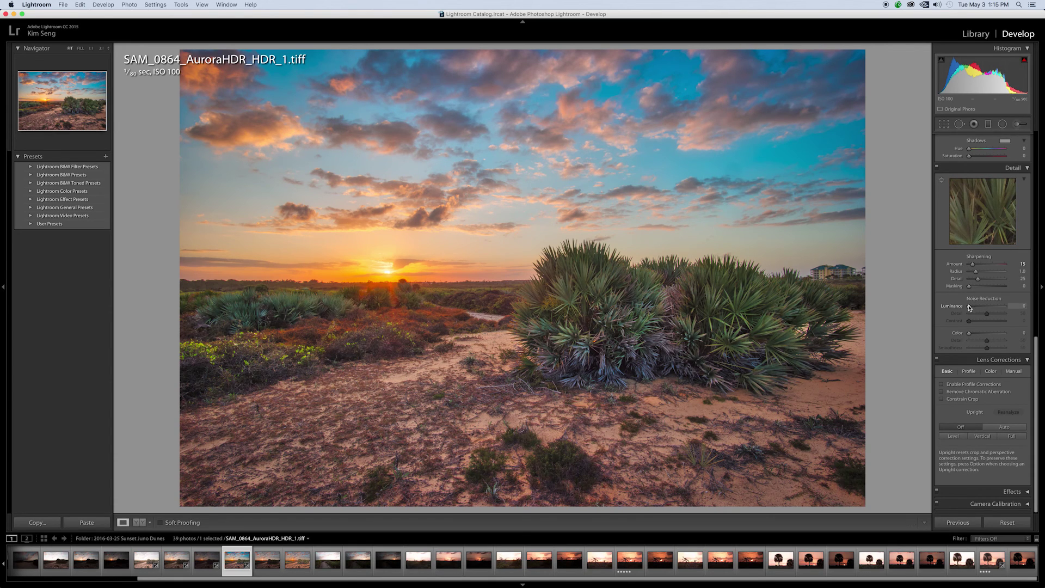
pyautogui.moveTo(969, 307); pyautogui.dragTo(975, 306)
pyautogui.moveTo(976, 266); pyautogui.dragTo(979, 267)
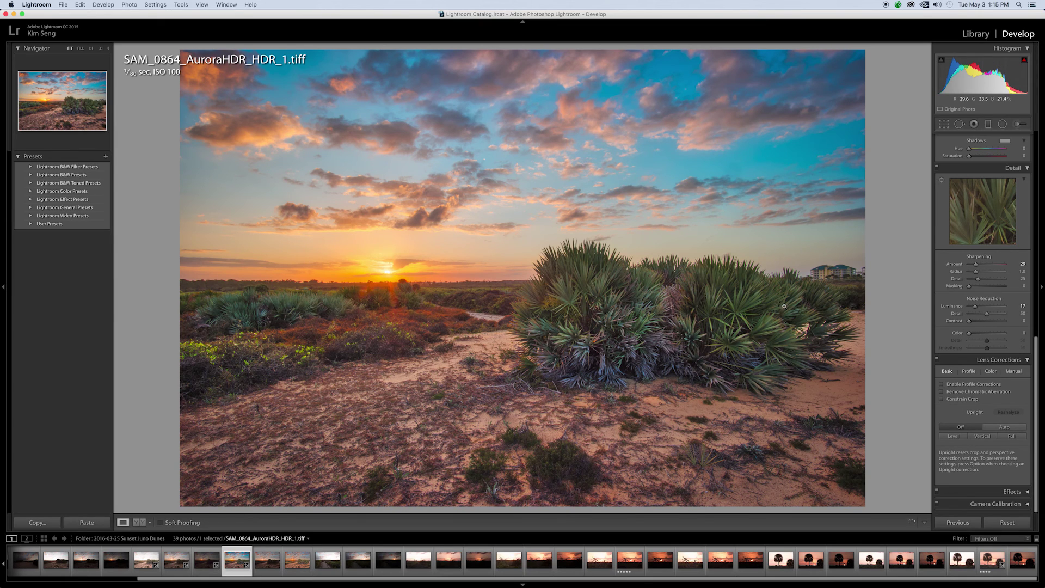